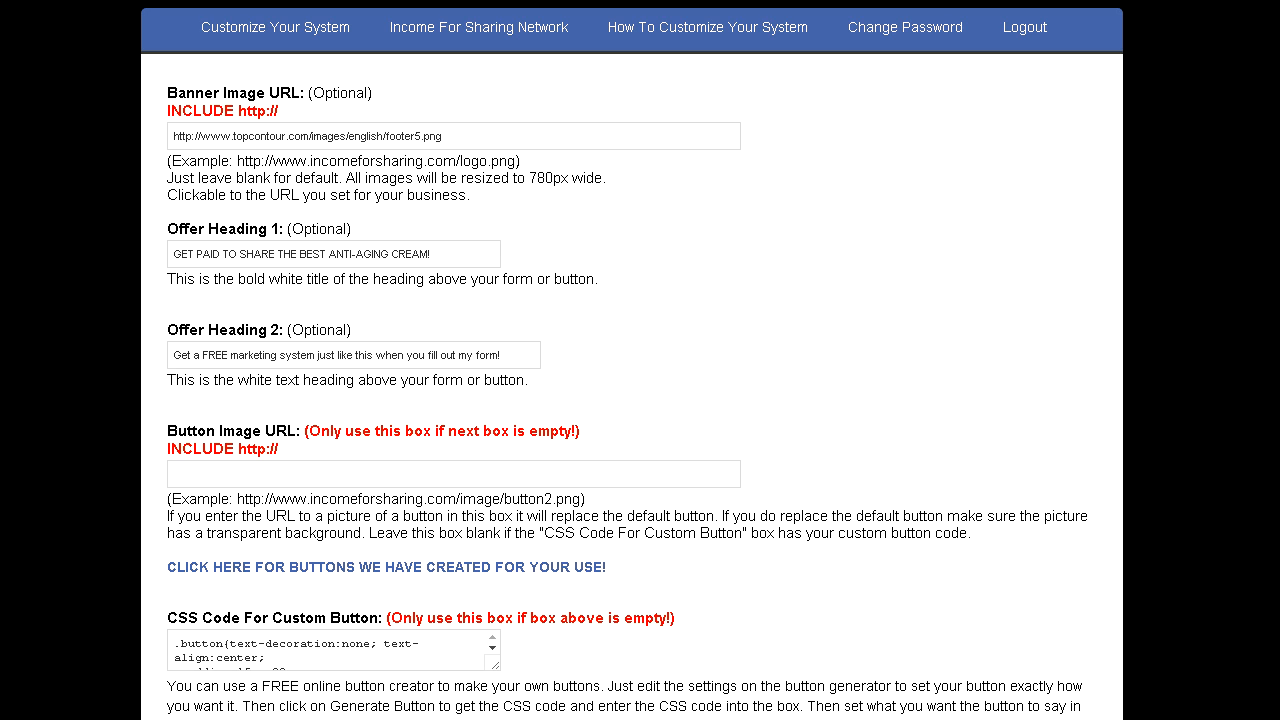
Delete all the existing code from the CSS Code For Custom Button box
{"action": "scroll", "coordinate": [632, 360], "scroll_direction": "down", "scroll_amount": 3}
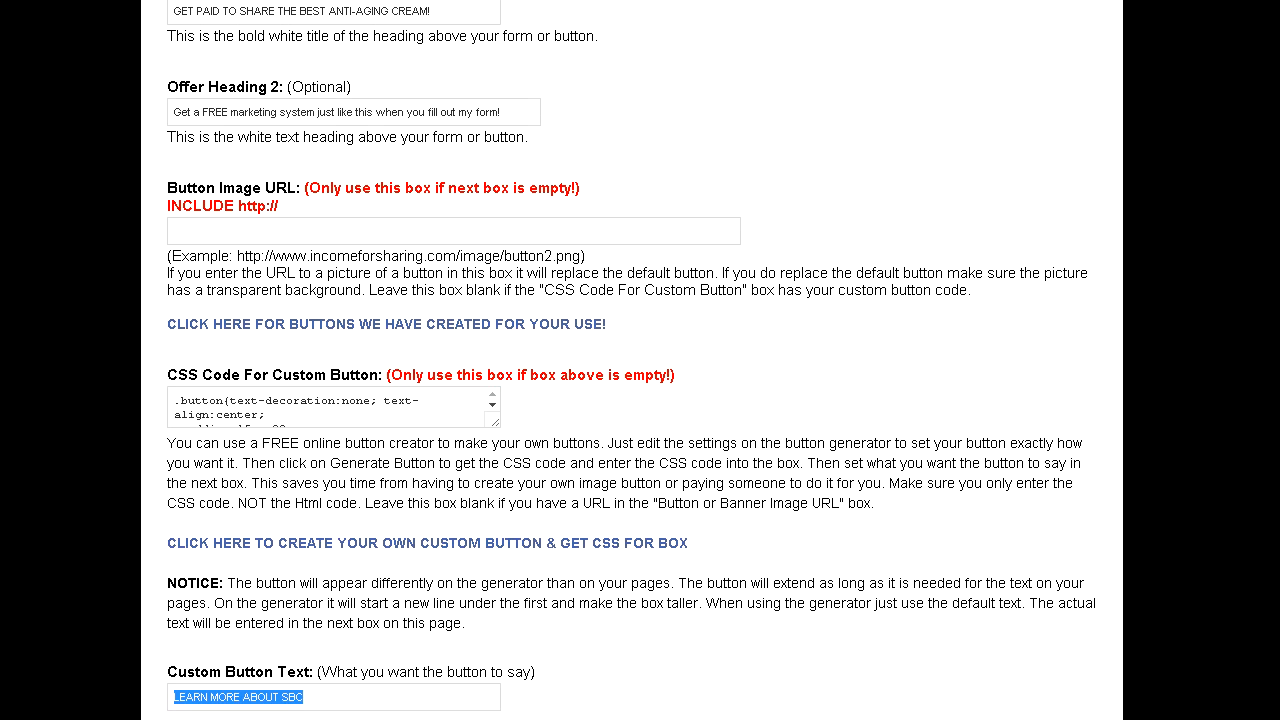
{"action": "scroll", "coordinate": [632, 360], "scroll_direction": "down", "scroll_amount": 1}
{"action": "scroll", "coordinate": [632, 360], "scroll_direction": "down", "scroll_amount": 1}
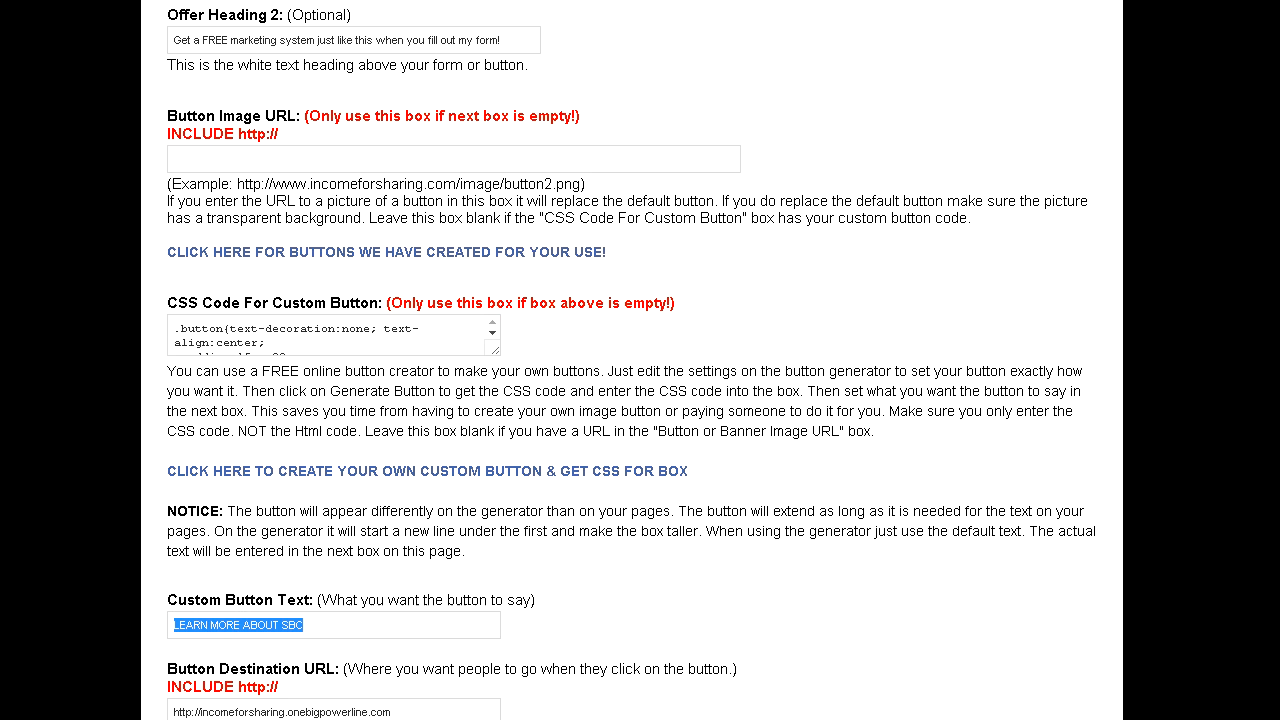
{"action": "left_click", "coordinate": [259, 341]}
{"action": "right_click", "coordinate": [259, 341]}
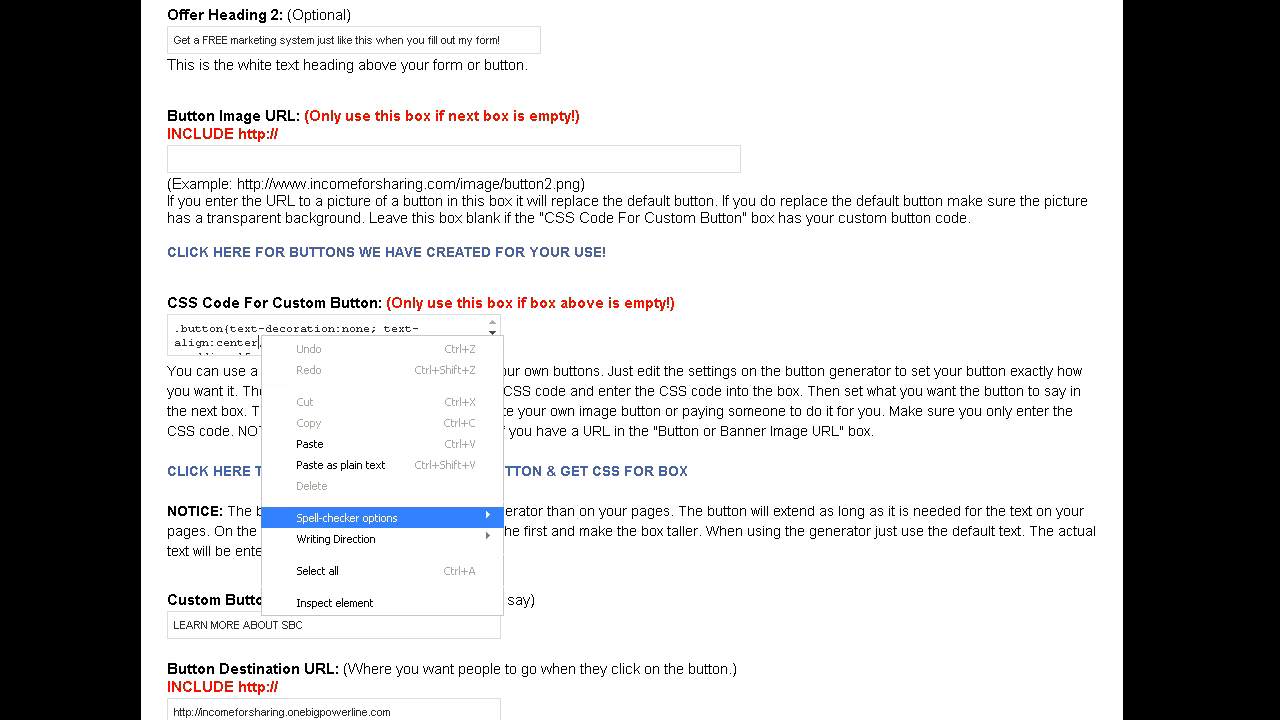
{"action": "left_click", "coordinate": [318, 571]}
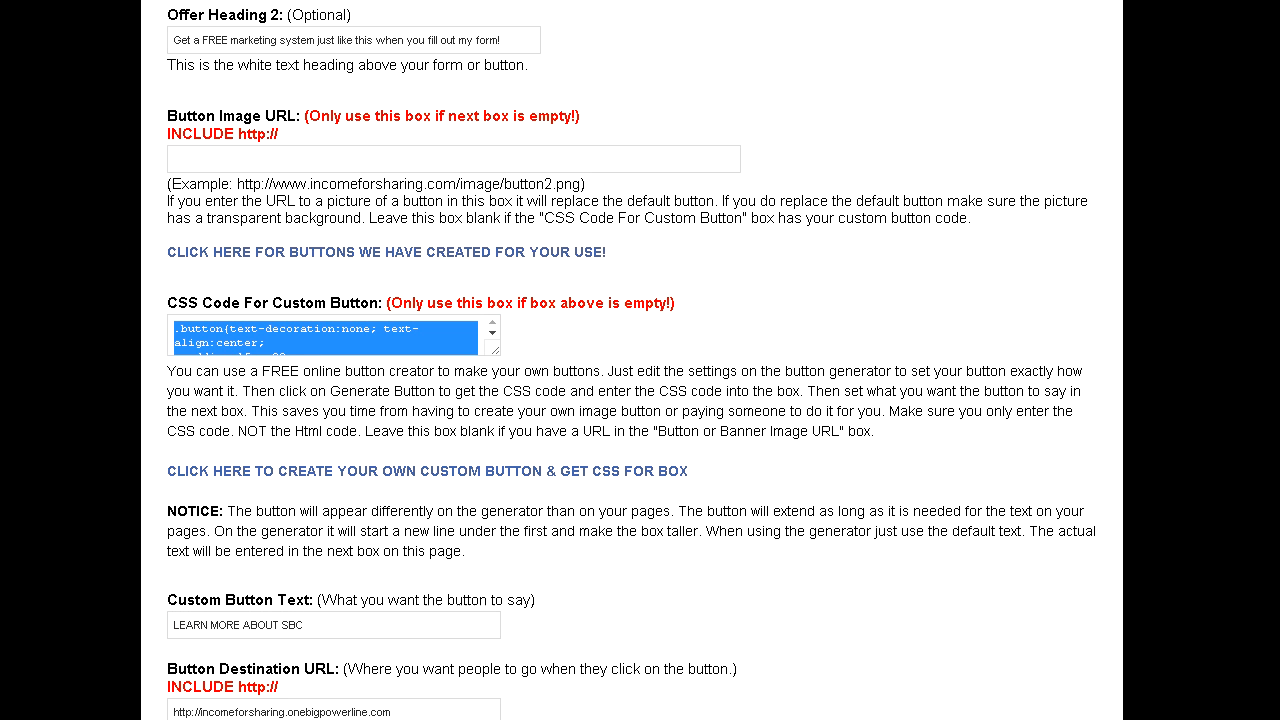
{"action": "key", "text": "BackSpace"}
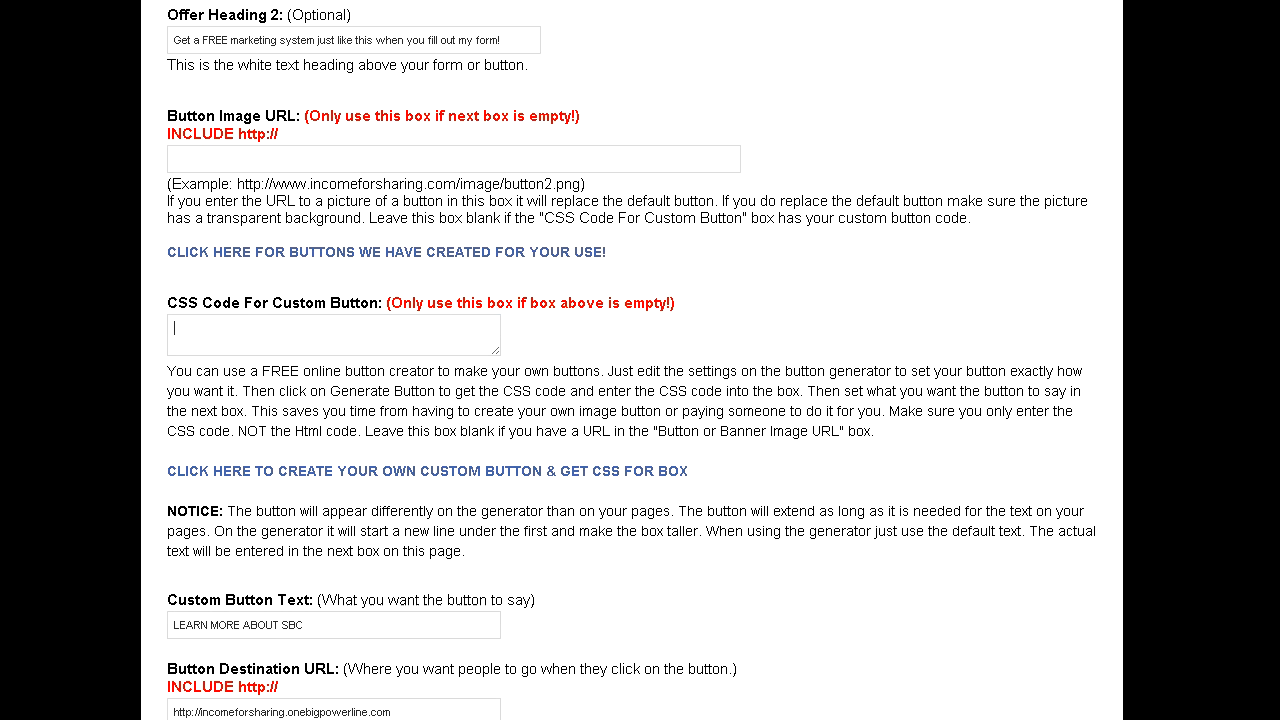
Review the Button Image URL, CSS Code For Custom Button and Banner Image URL fields
{"action": "left_click_drag", "start_coordinate": [167, 116], "coordinate": [308, 116]}
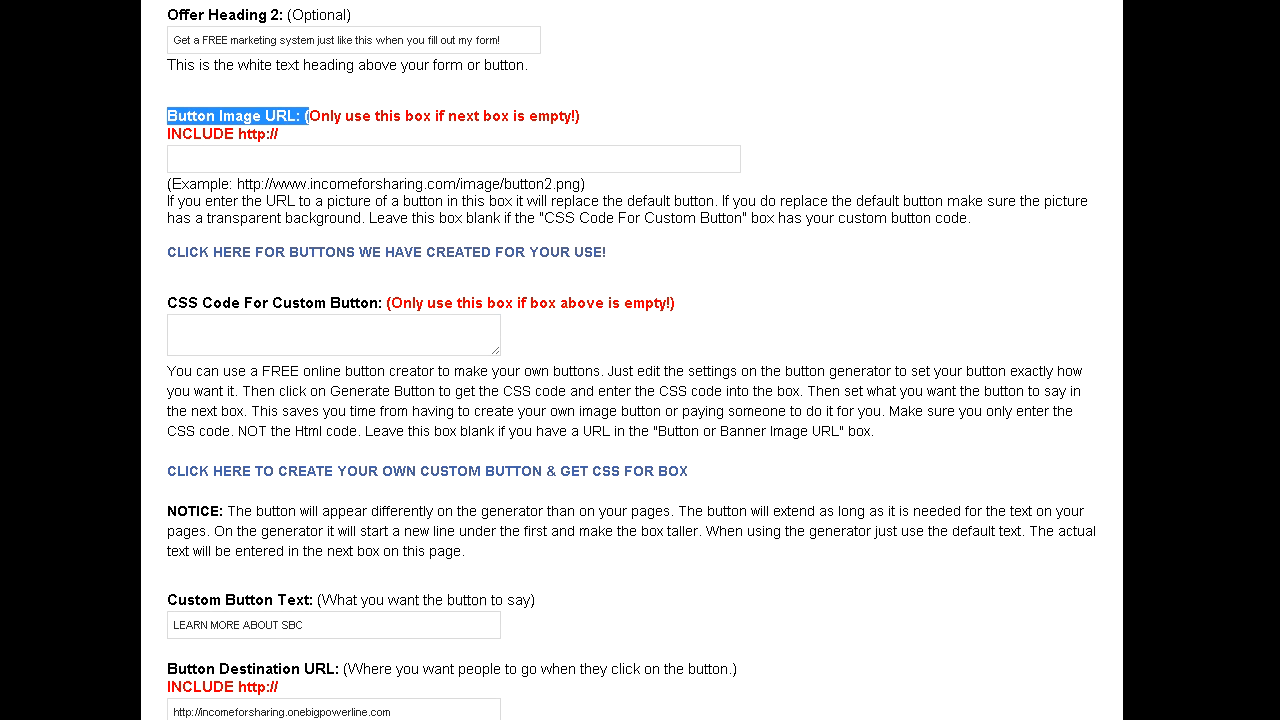
{"action": "left_click_drag", "start_coordinate": [167, 302], "coordinate": [382, 302]}
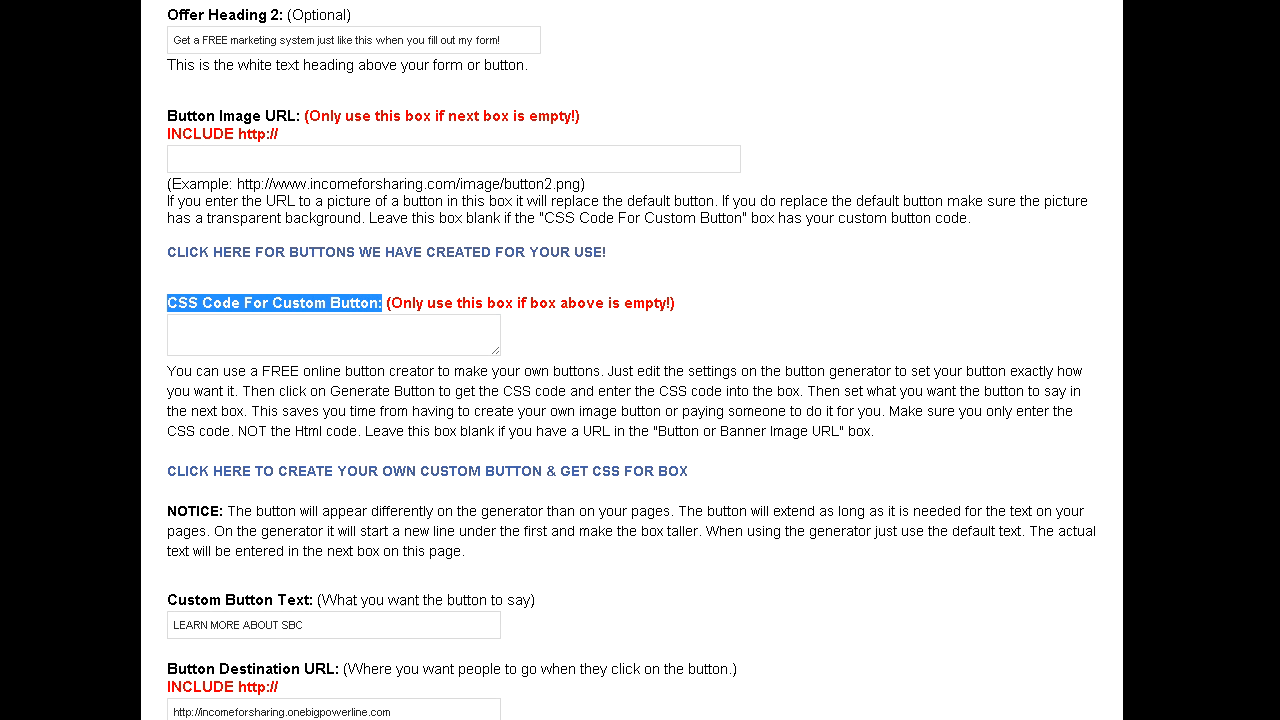
{"action": "left_click", "coordinate": [333, 335]}
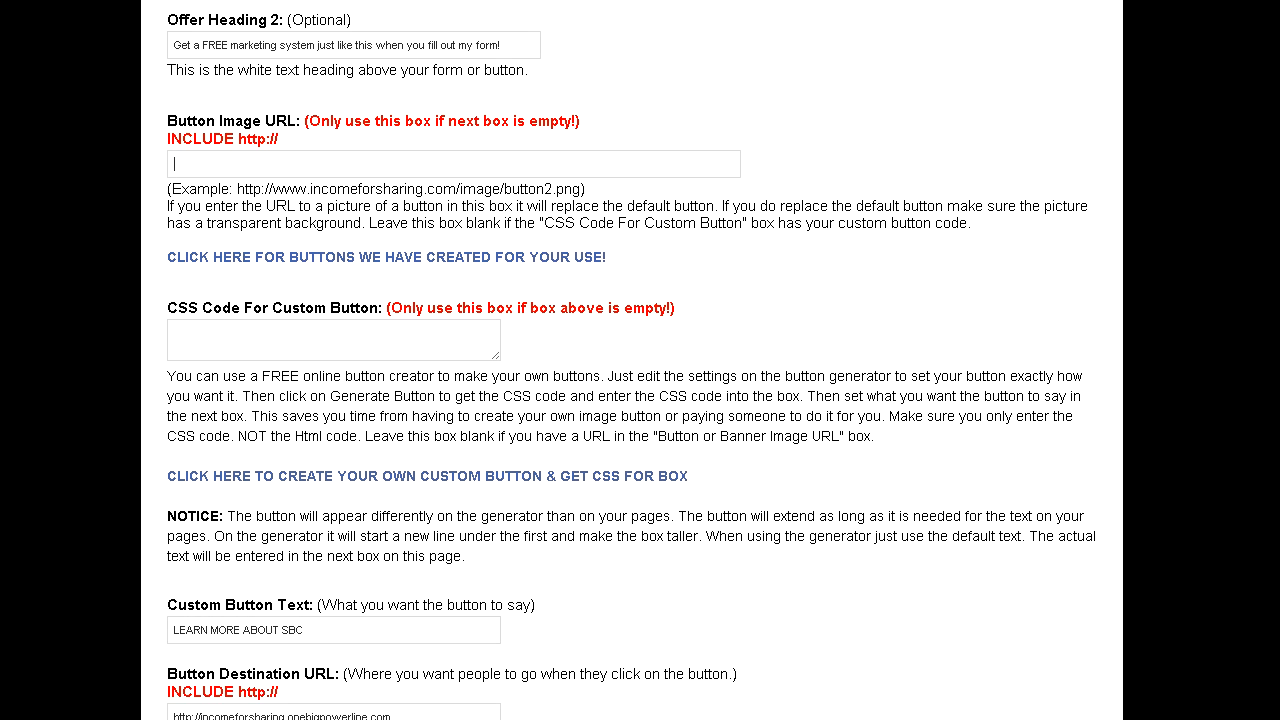
{"action": "scroll", "coordinate": [627, 367], "scroll_direction": "up", "scroll_amount": 3}
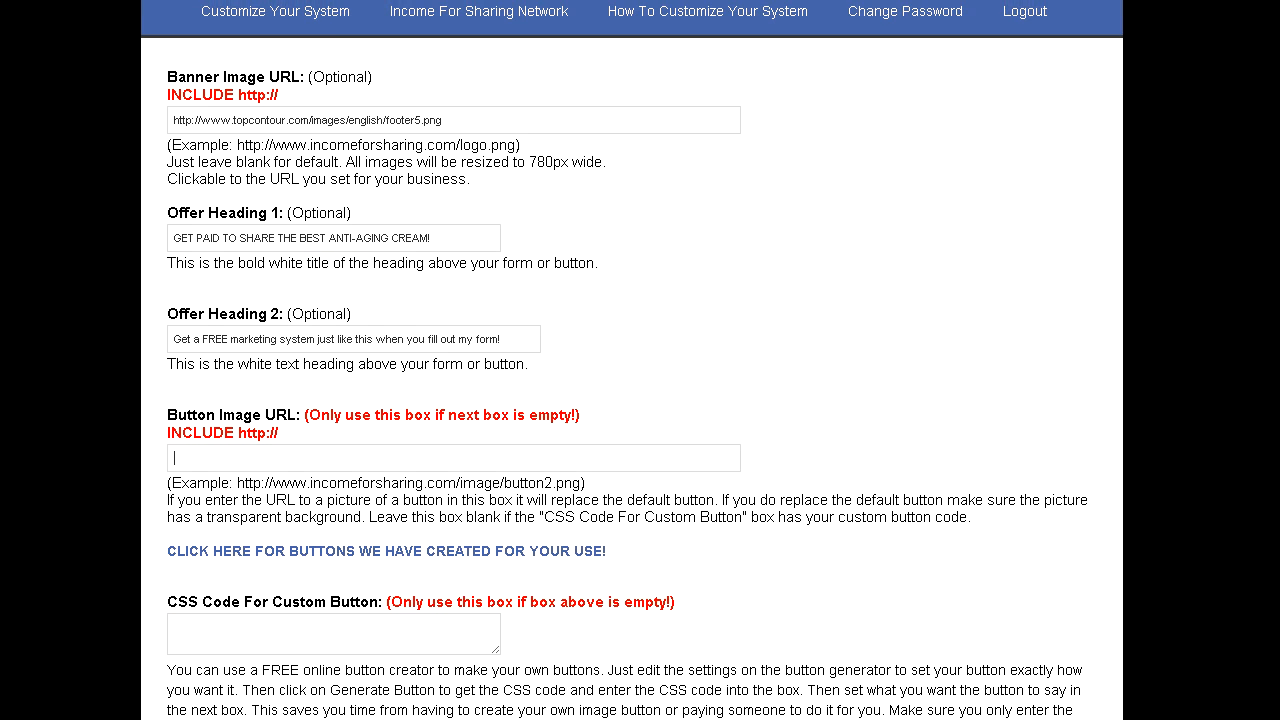
{"action": "scroll", "coordinate": [632, 360], "scroll_direction": "down", "scroll_amount": 1}
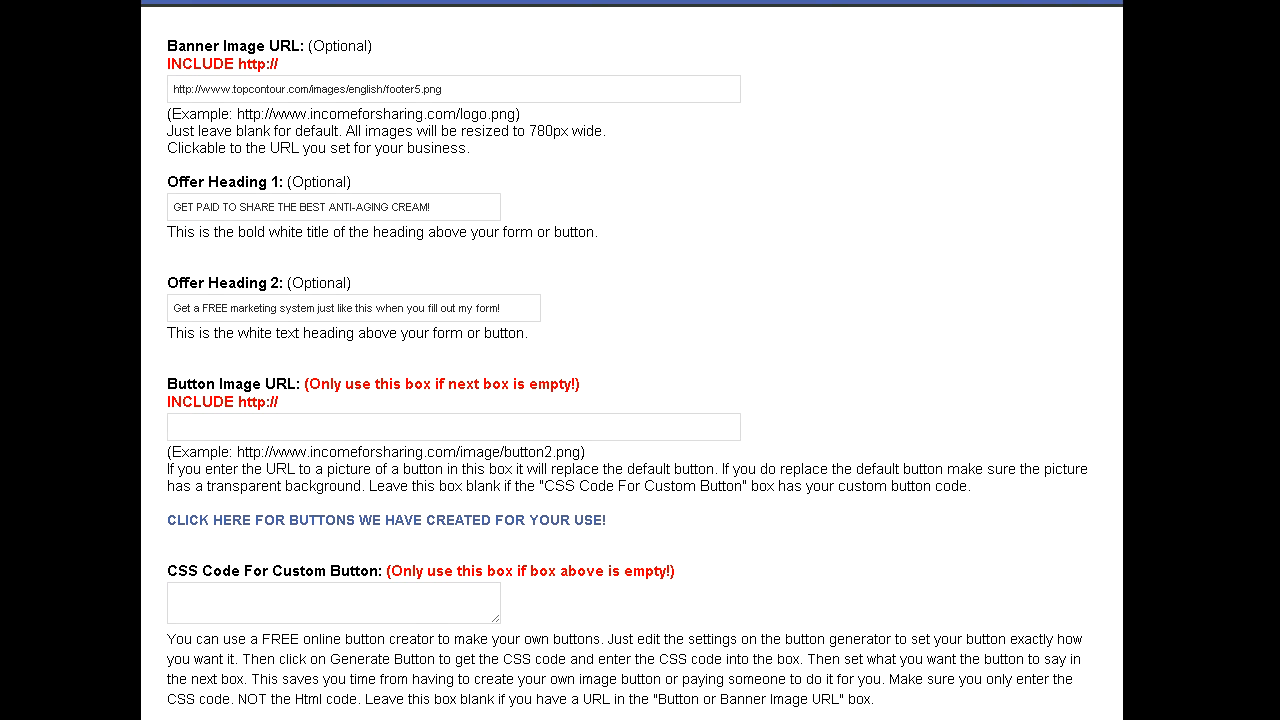
{"action": "left_click_drag", "start_coordinate": [372, 46], "coordinate": [166, 46]}
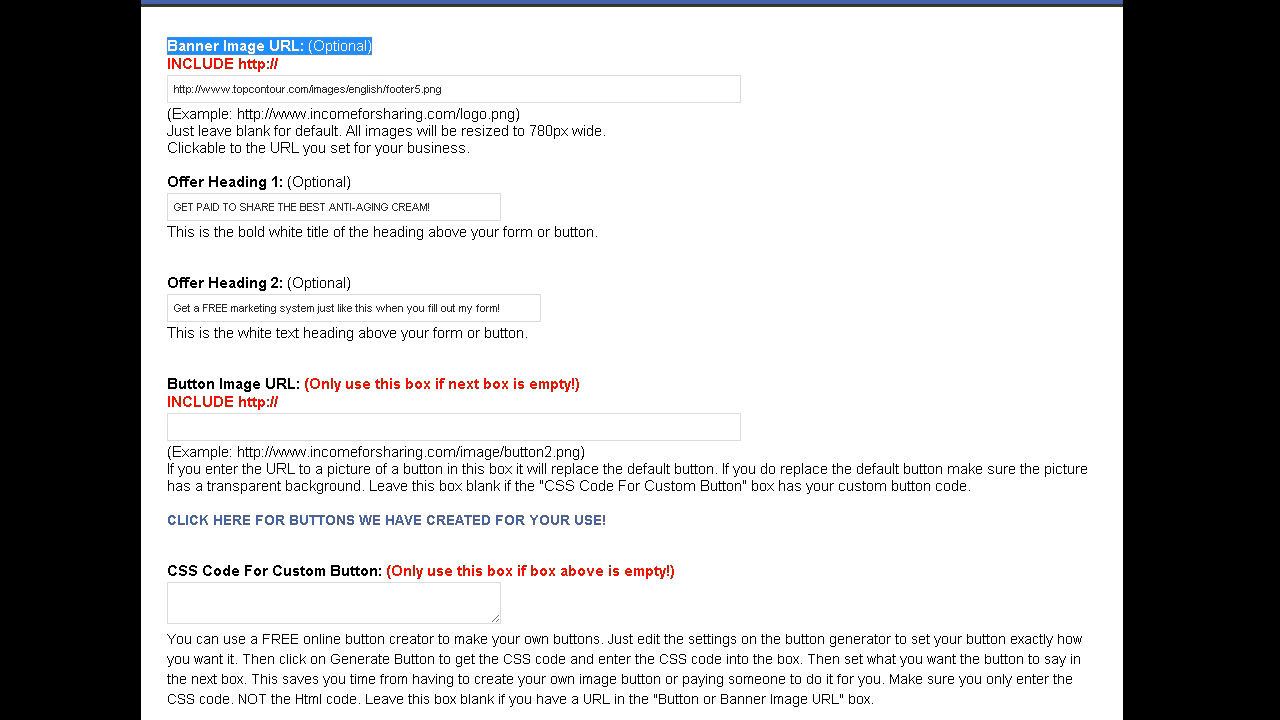
{"action": "left_click", "coordinate": [166, 46]}
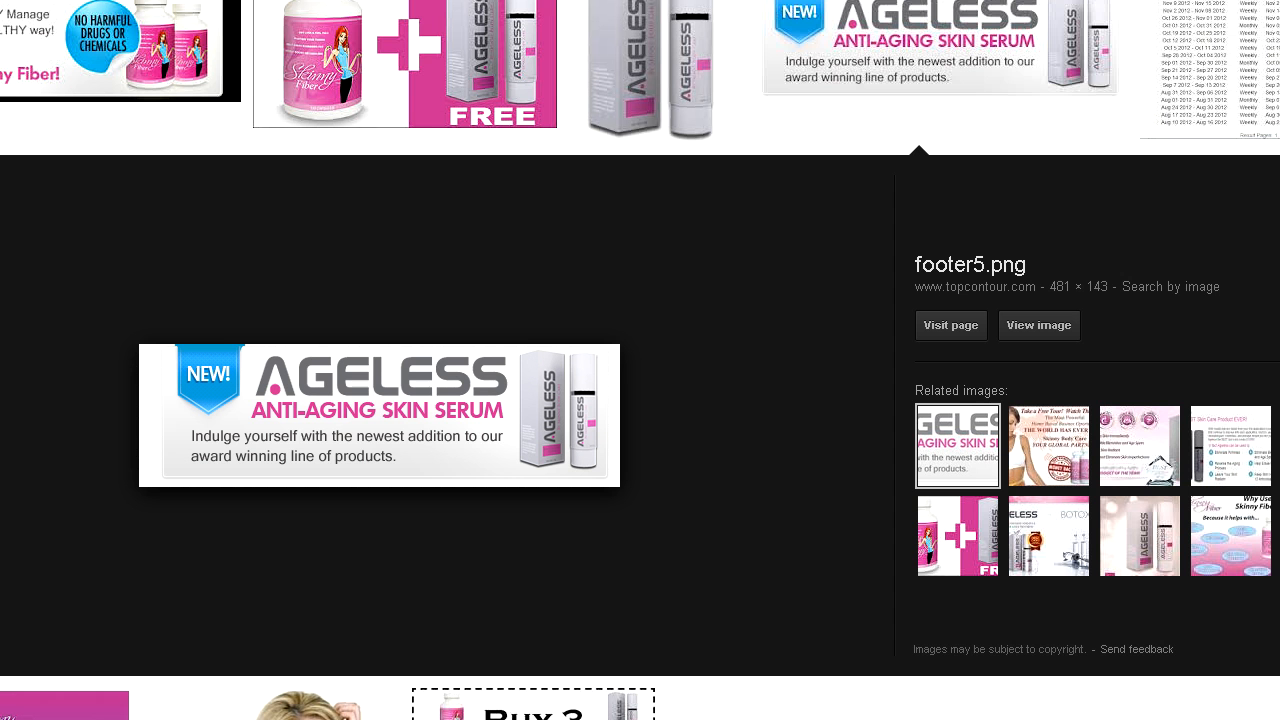
In the Google Images results for the Ageless banner search, preview topcontour.com's footer5.png and copy its image URL
{"action": "left_click", "coordinate": [935, 50]}
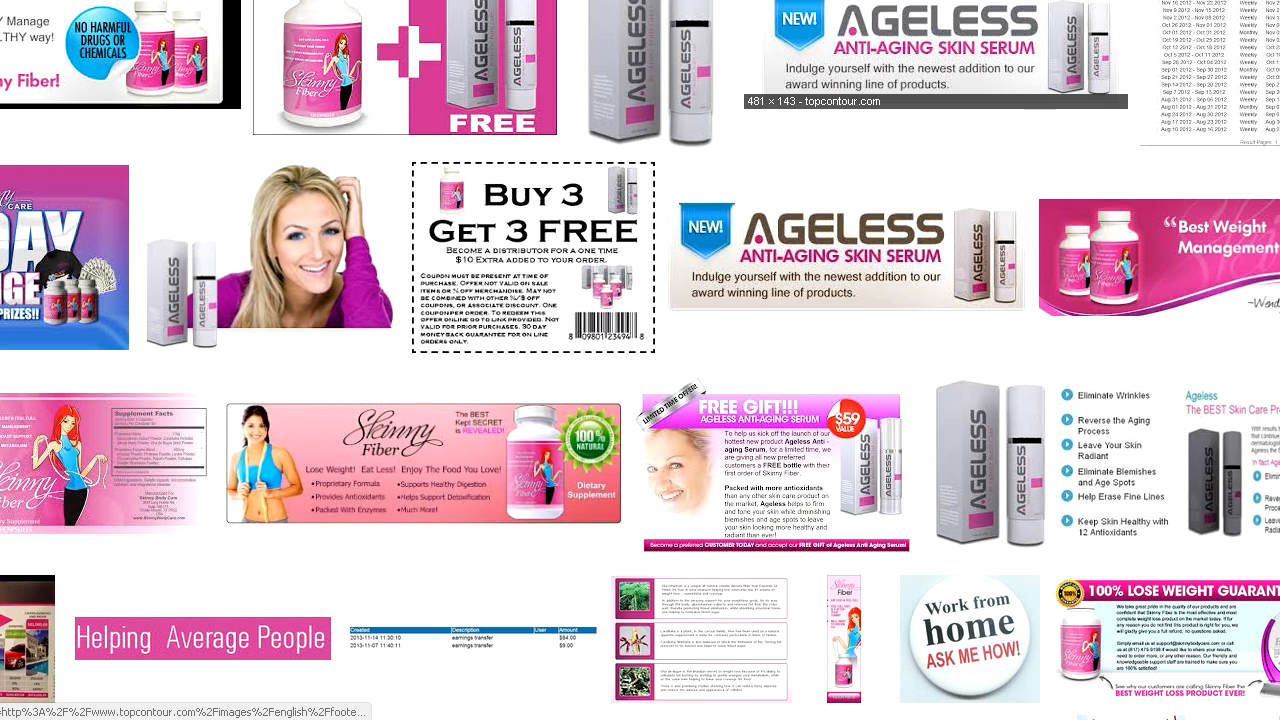
{"action": "scroll", "coordinate": [640, 360], "scroll_direction": "up", "scroll_amount": 2}
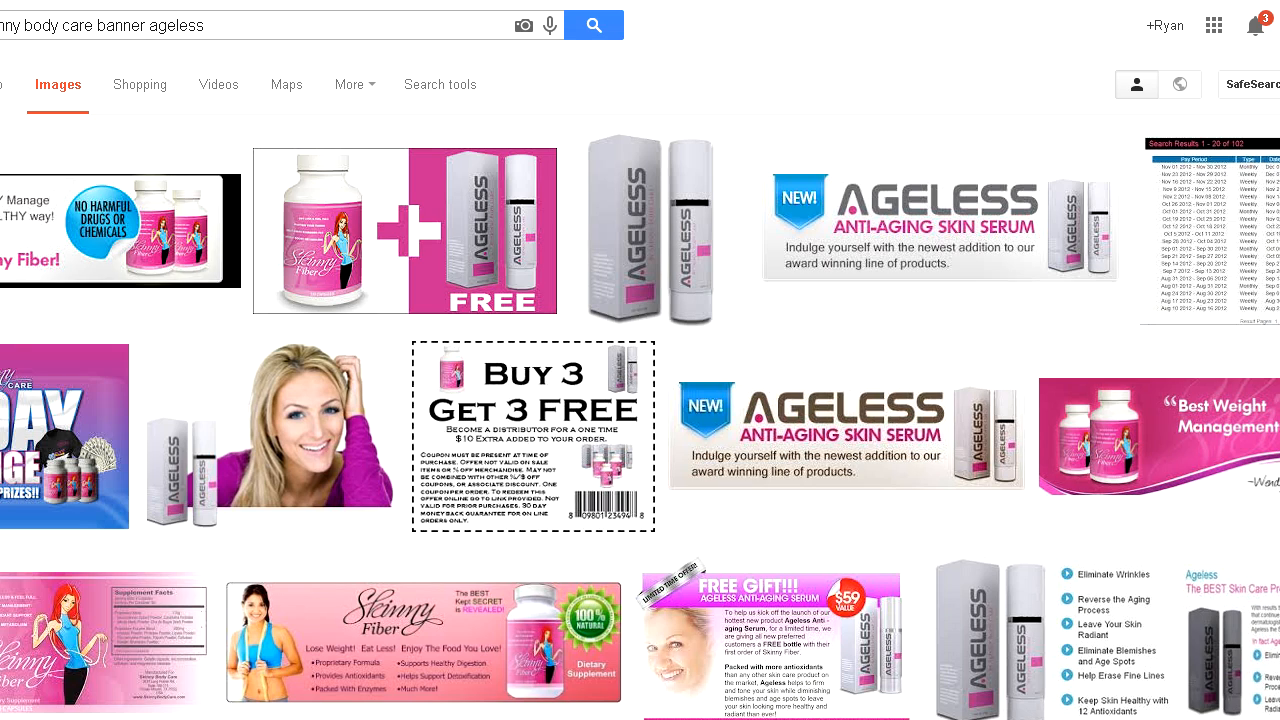
{"action": "left_click_drag", "start_coordinate": [0, 25], "coordinate": [58, 25]}
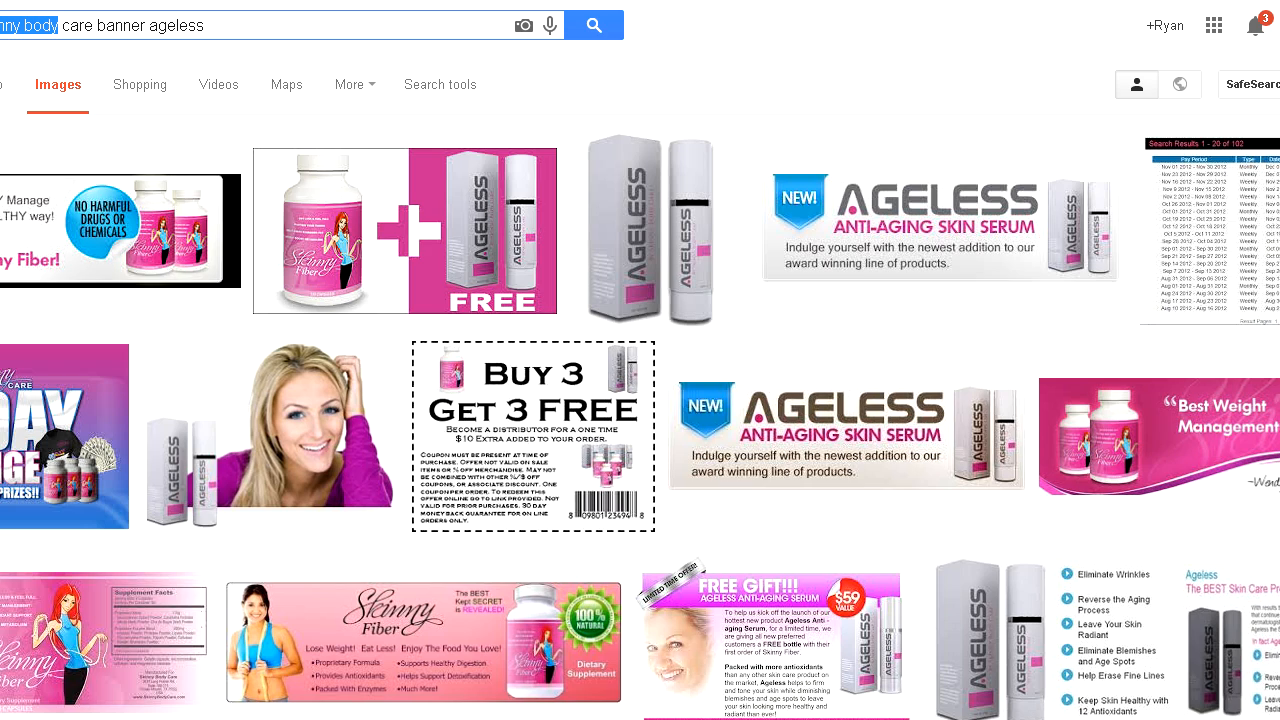
{"action": "left_click", "coordinate": [97, 25]}
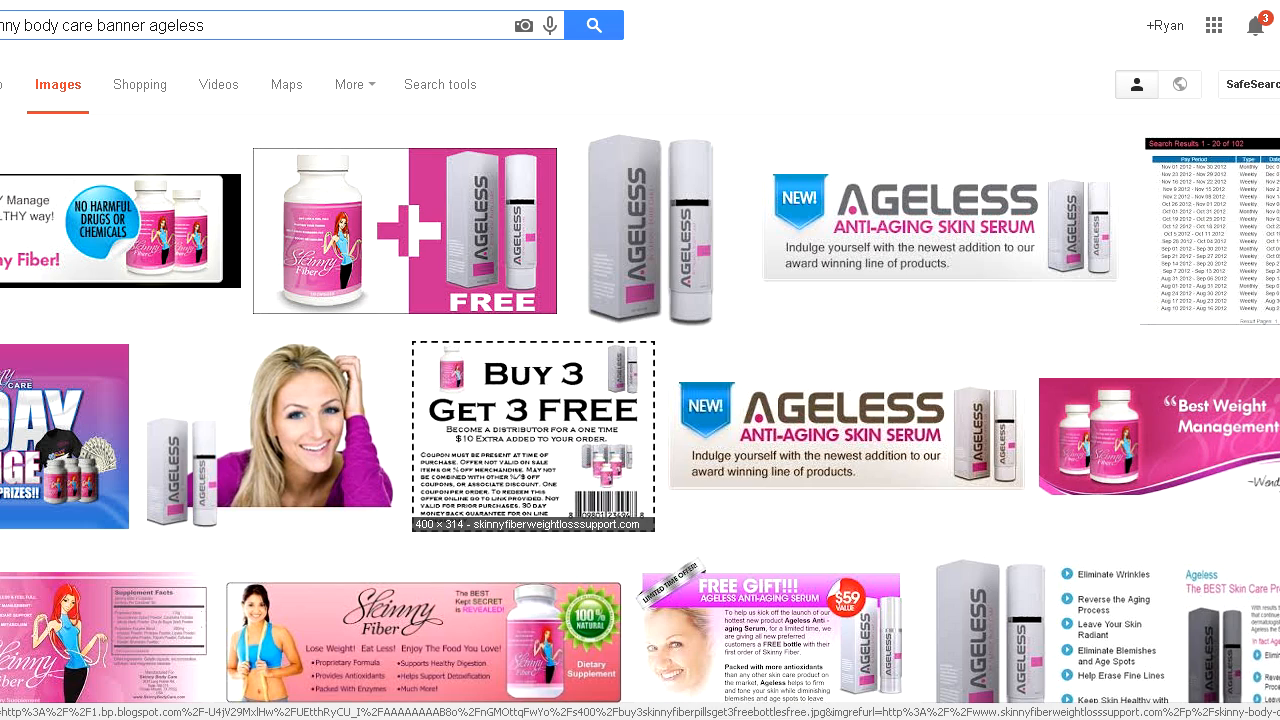
{"action": "left_click", "coordinate": [940, 225]}
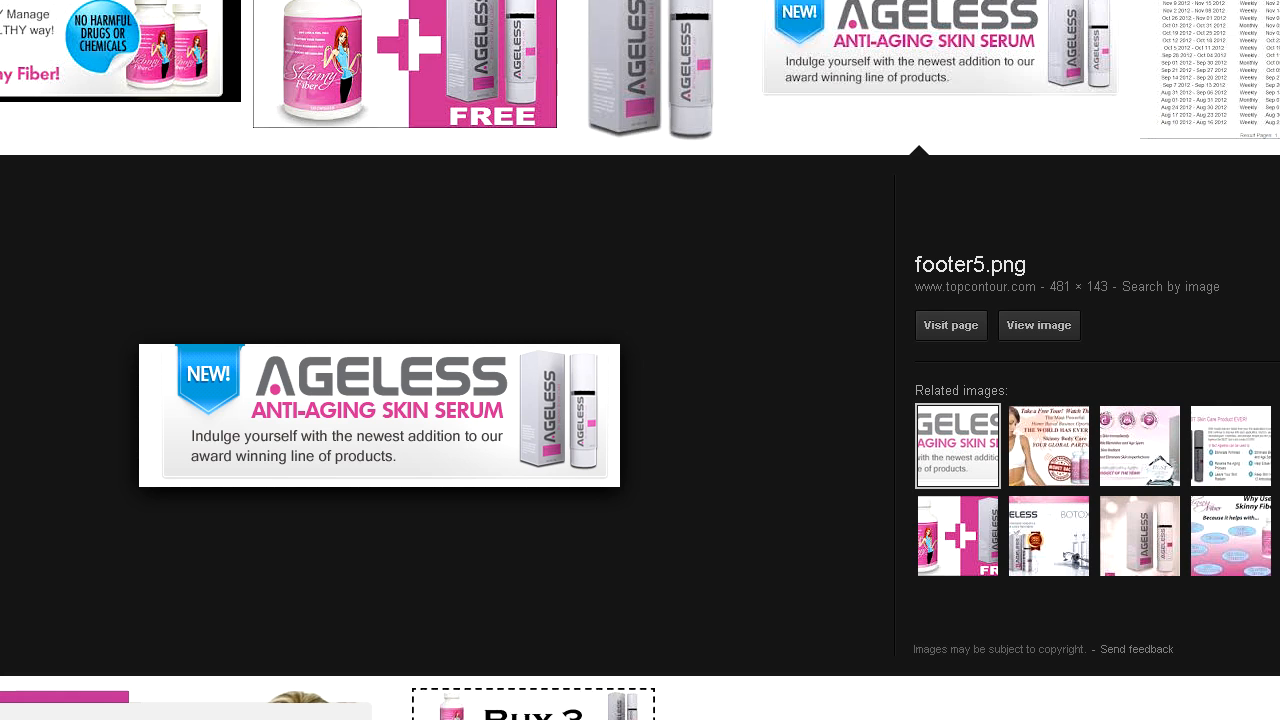
{"action": "right_click", "coordinate": [441, 415]}
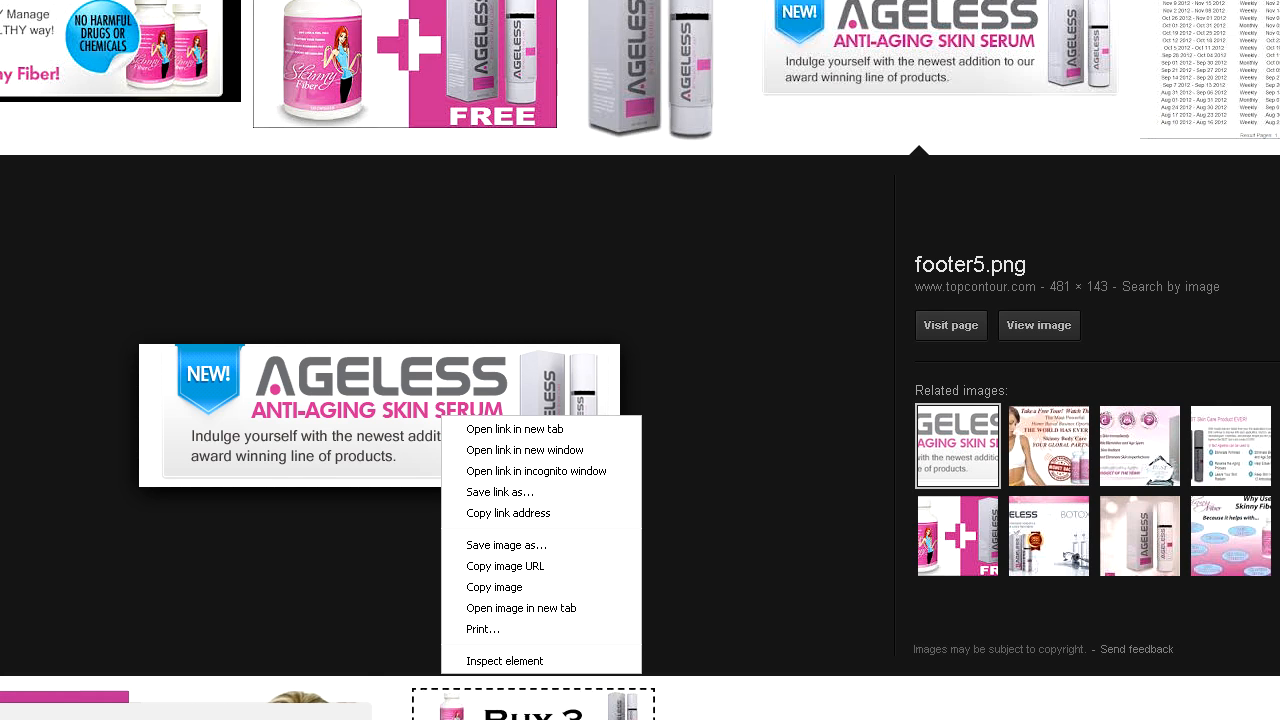
{"action": "left_click", "coordinate": [505, 566]}
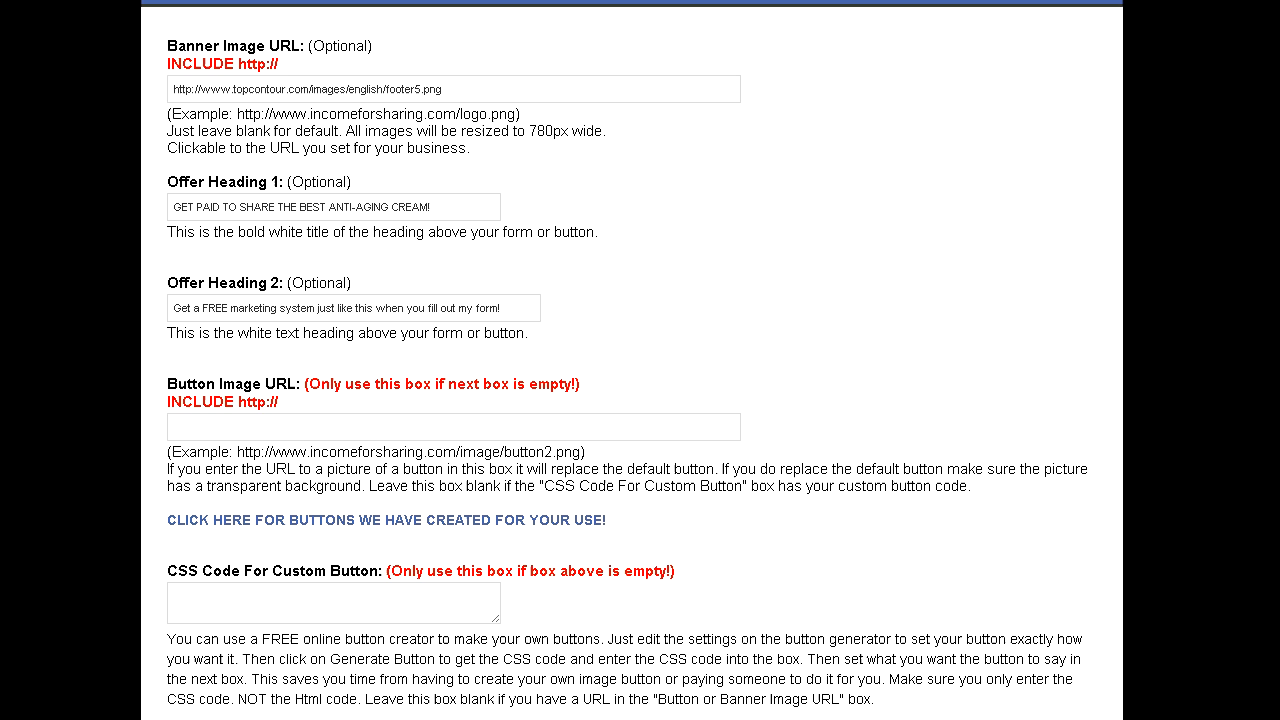
Back on the customization page, review the Banner Image URL, Offer Heading 1 and Offer Heading 2 entries
{"action": "left_click_drag", "start_coordinate": [444, 89], "coordinate": [172, 89]}
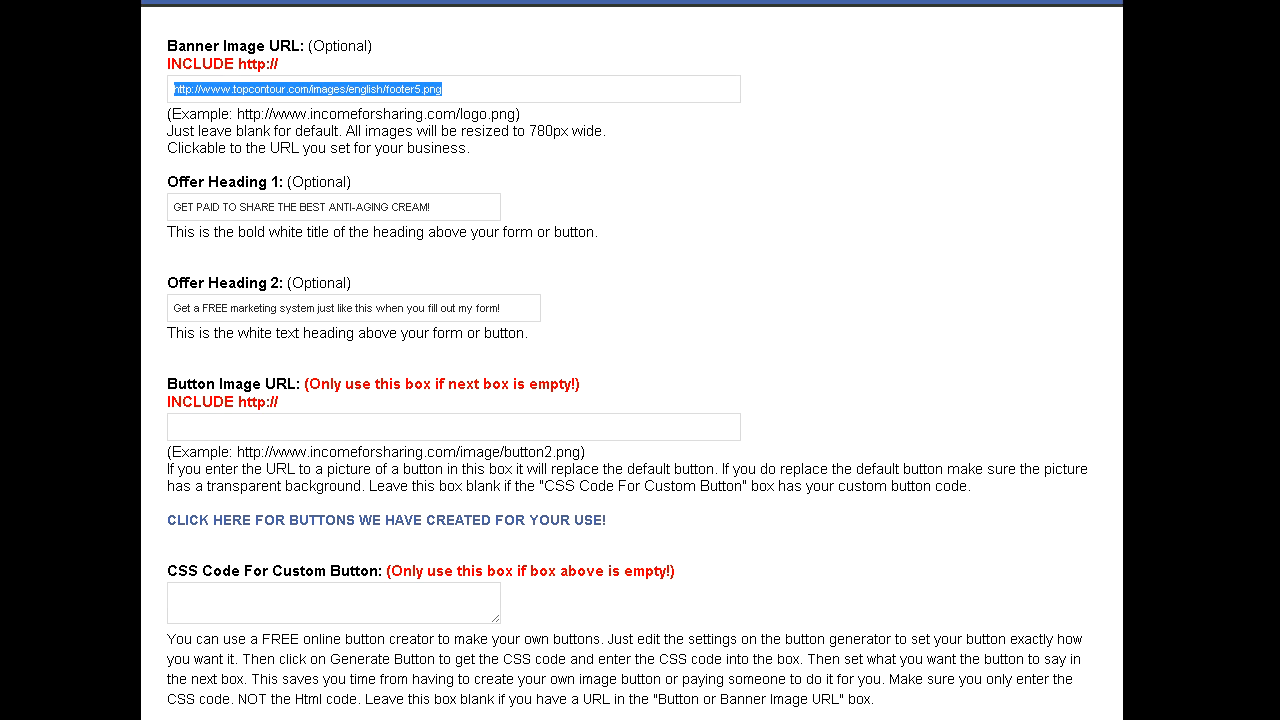
{"action": "scroll", "coordinate": [632, 360], "scroll_direction": "down", "scroll_amount": 2}
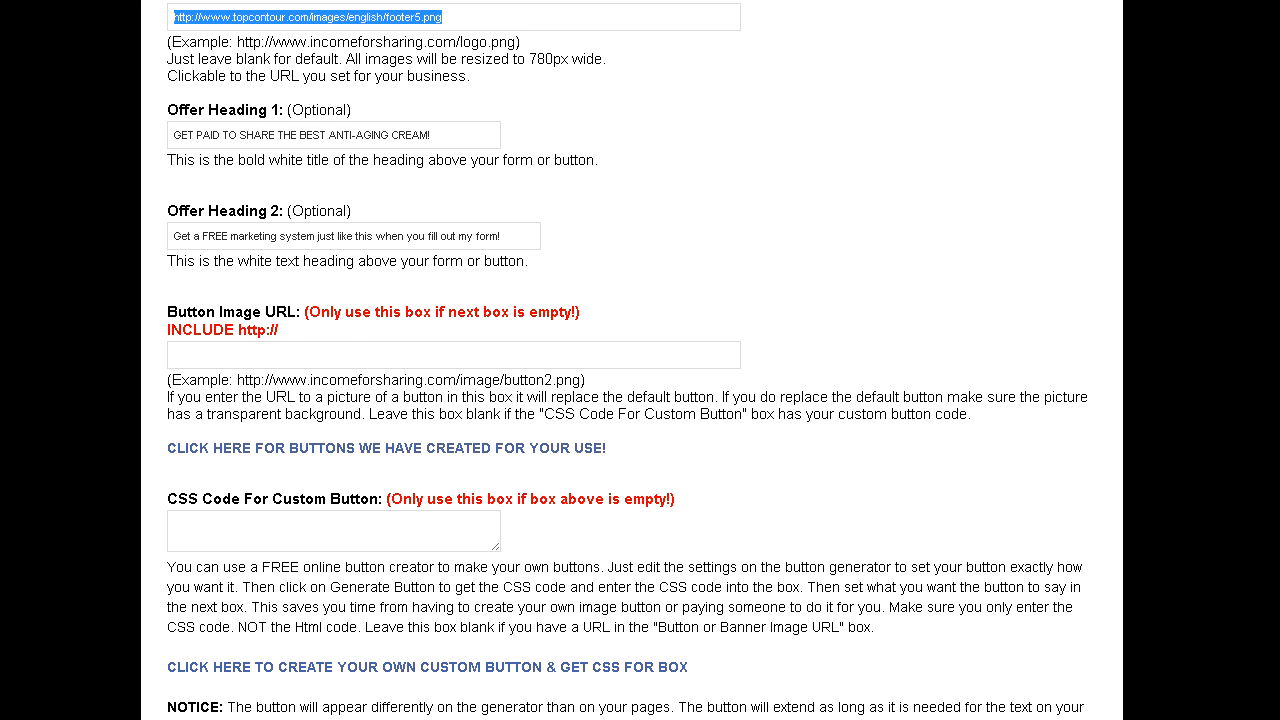
{"action": "left_click_drag", "start_coordinate": [436, 135], "coordinate": [172, 135]}
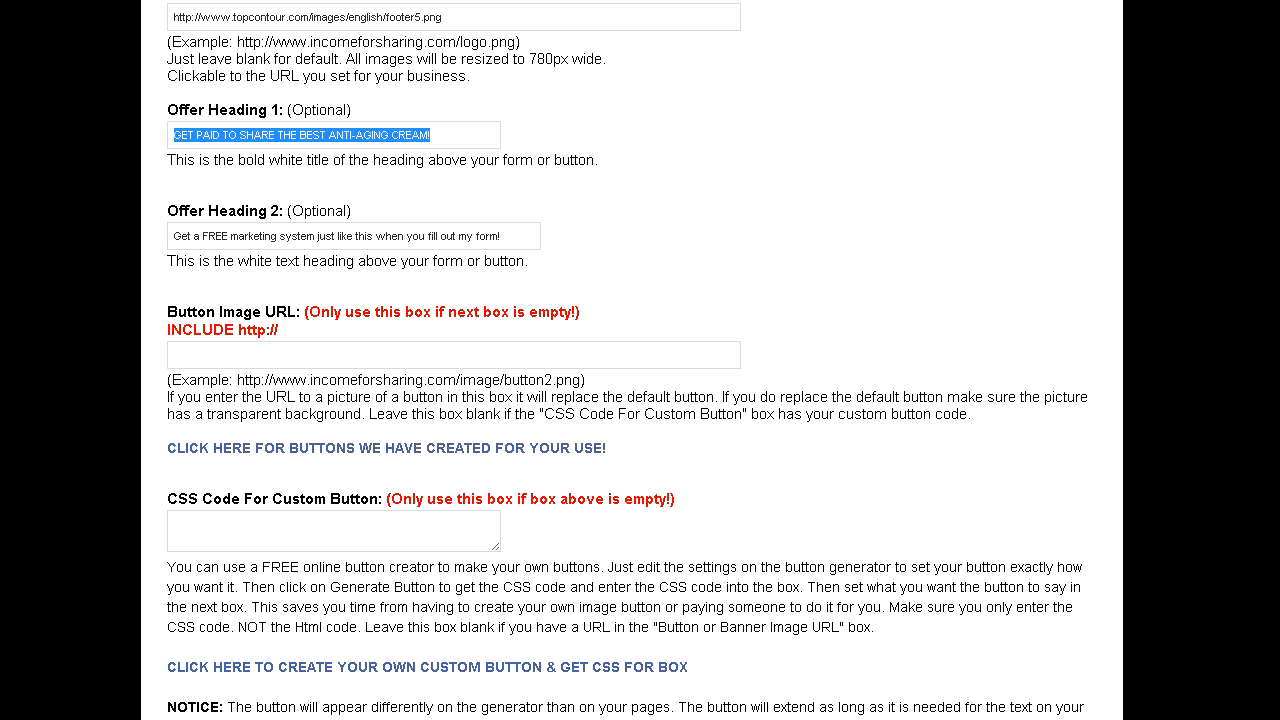
{"action": "left_click", "coordinate": [432, 135]}
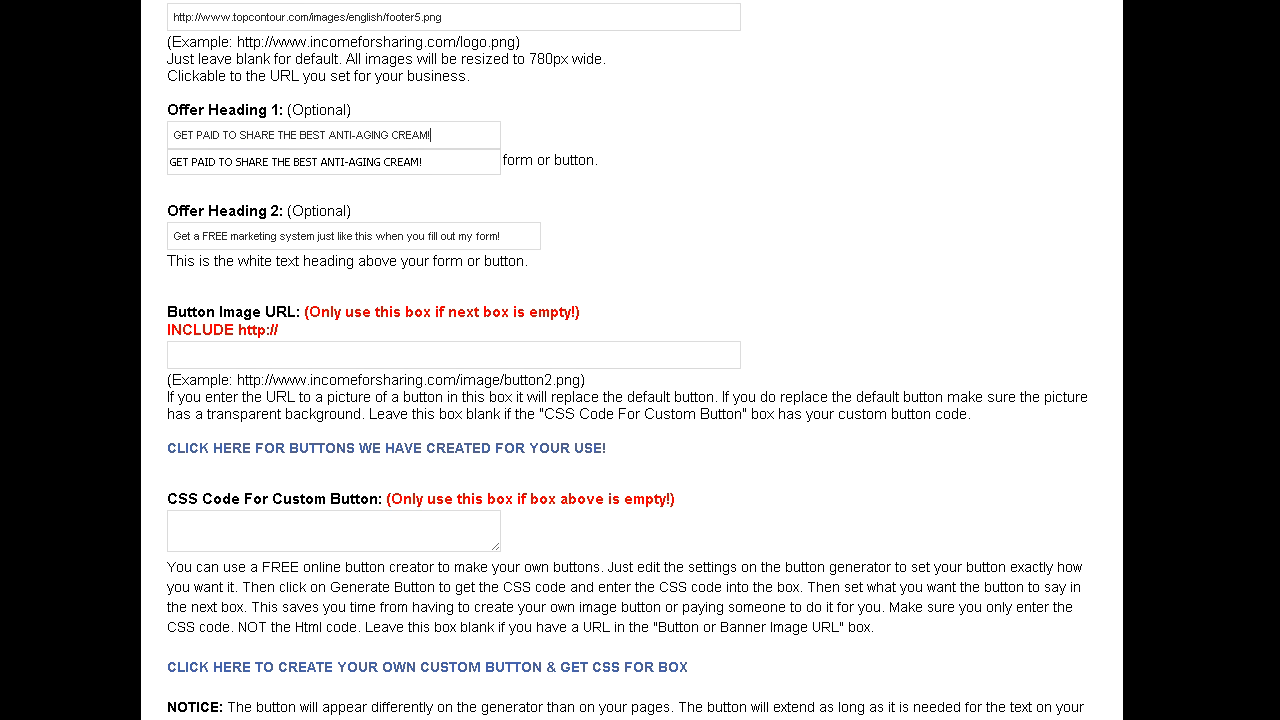
{"action": "left_click_drag", "start_coordinate": [432, 135], "coordinate": [174, 135]}
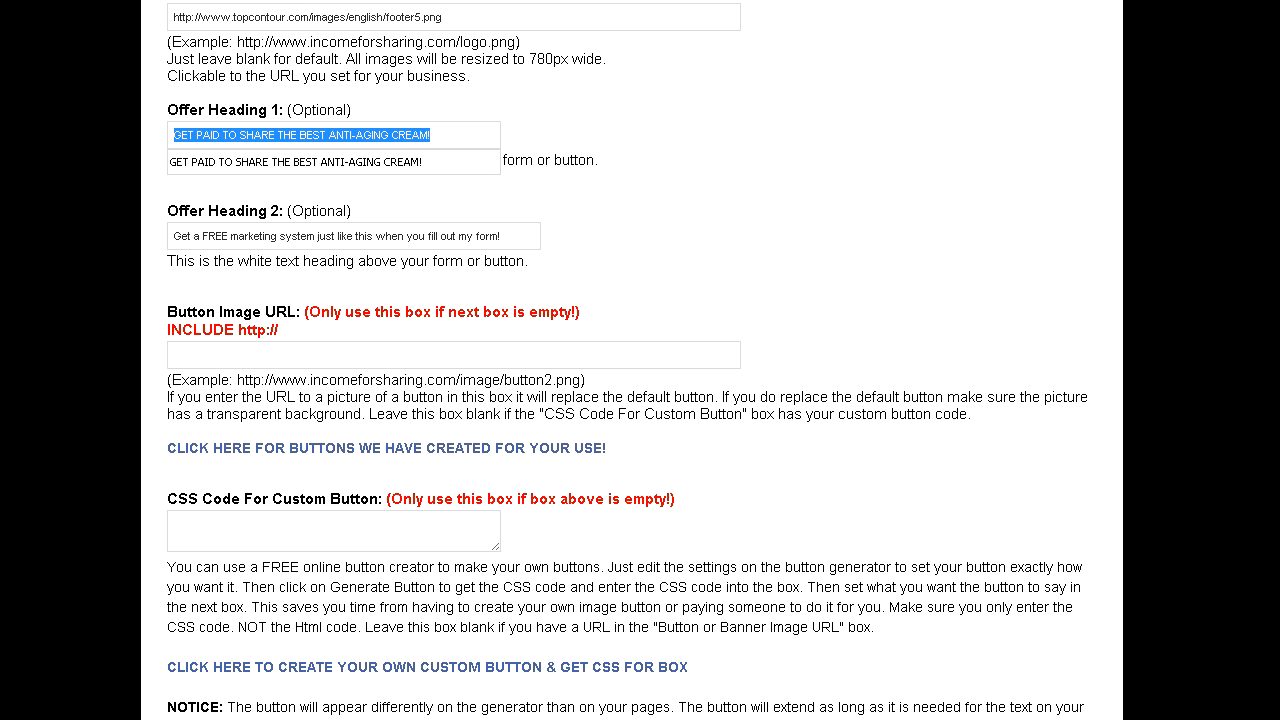
{"action": "left_click", "coordinate": [560, 190]}
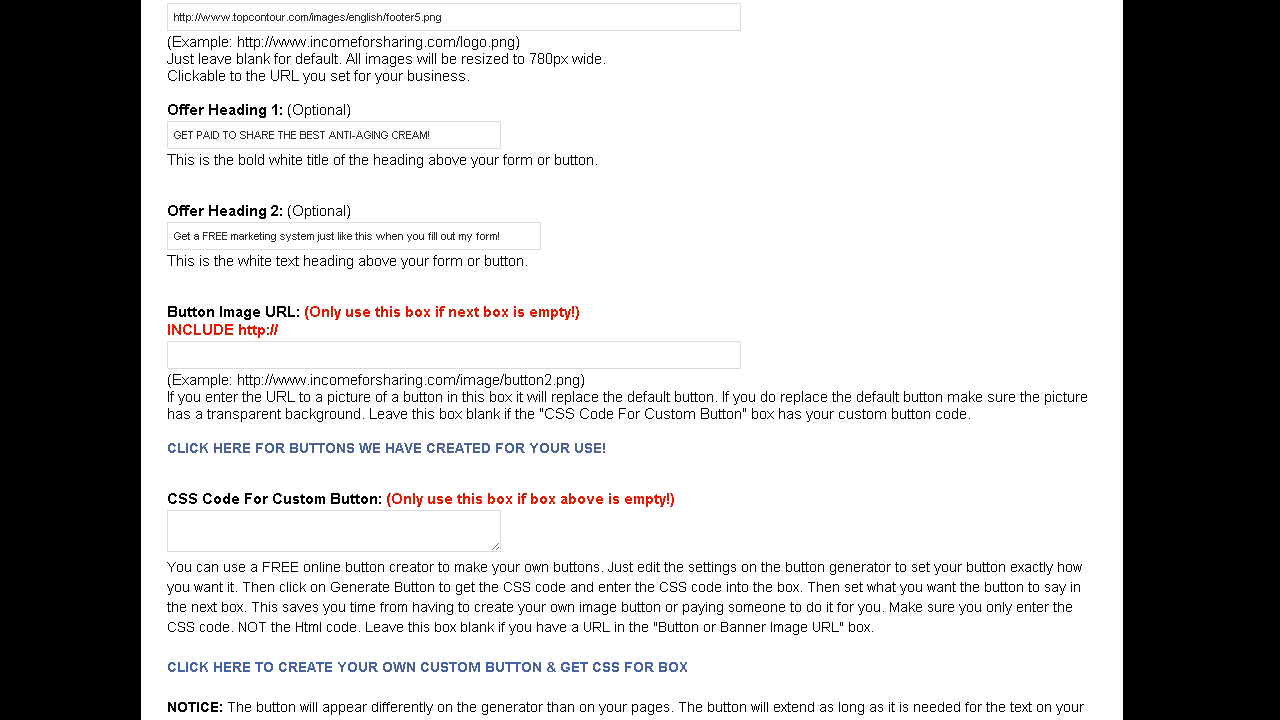
{"action": "left_click_drag", "start_coordinate": [500, 236], "coordinate": [174, 236]}
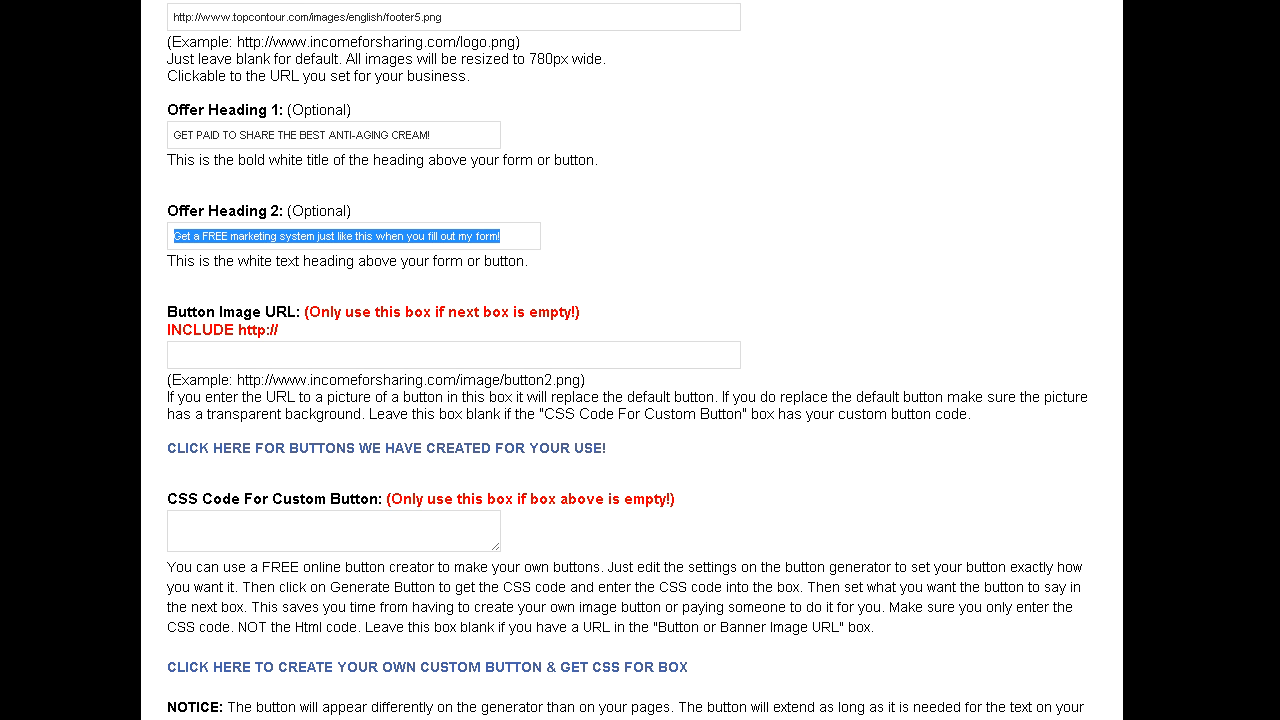
{"action": "left_click", "coordinate": [376, 236]}
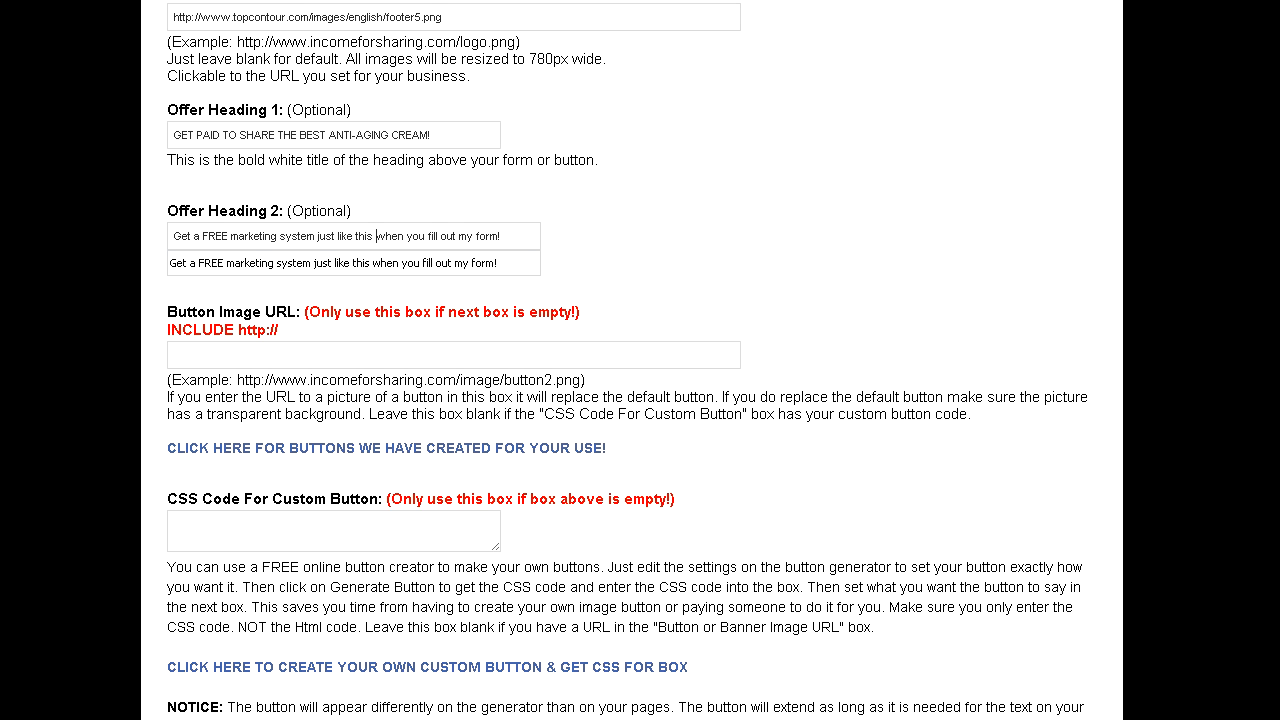
{"action": "left_click_drag", "start_coordinate": [500, 236], "coordinate": [174, 236]}
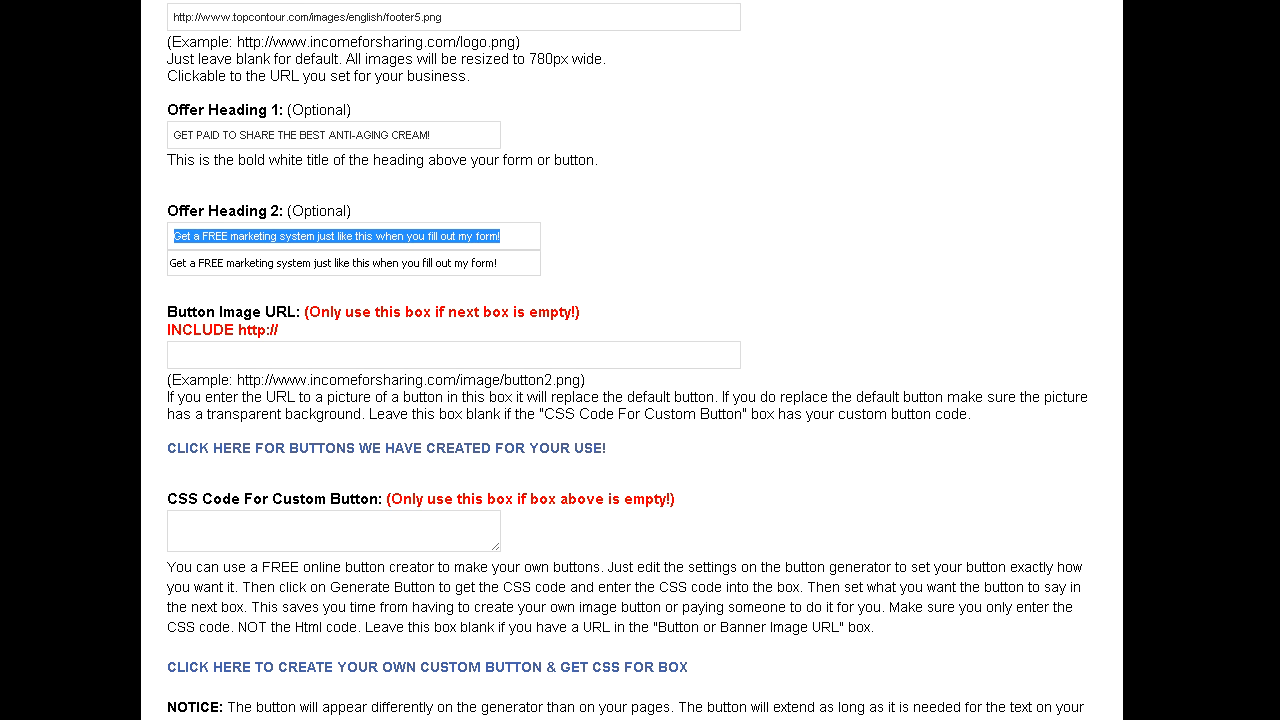
{"action": "left_click", "coordinate": [376, 236]}
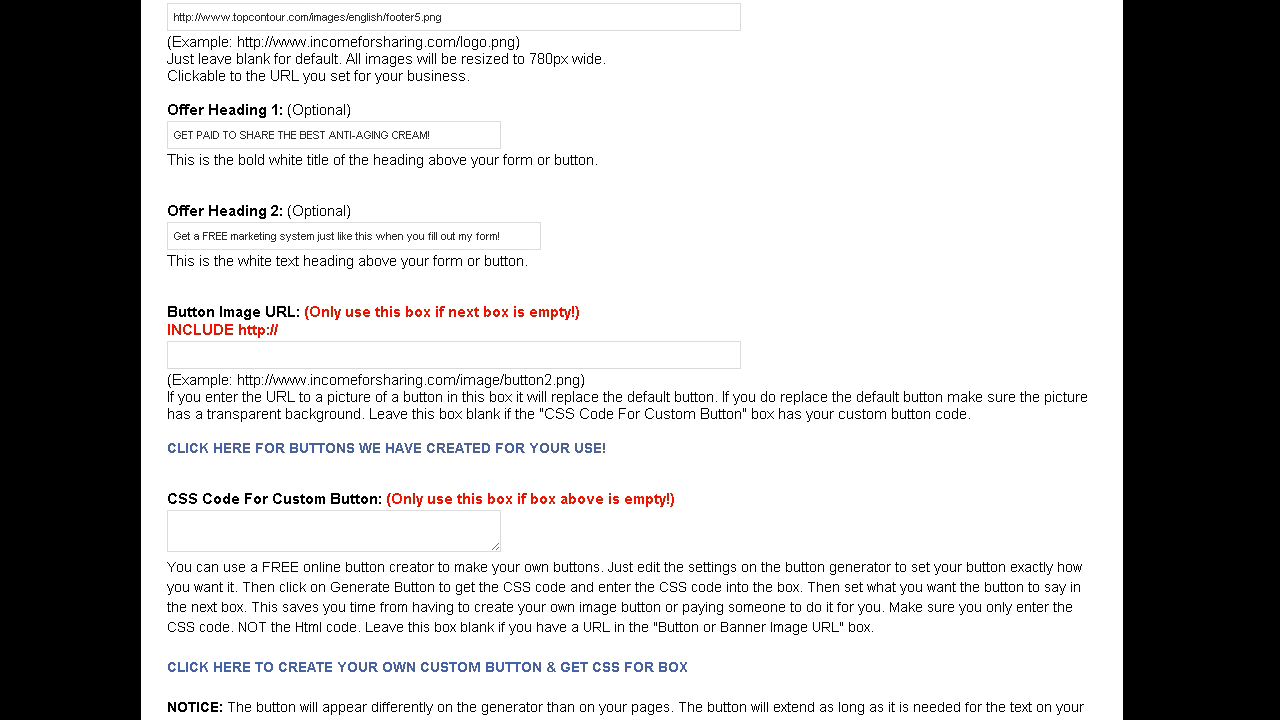
{"action": "scroll", "coordinate": [640, 360], "scroll_direction": "down", "scroll_amount": 2}
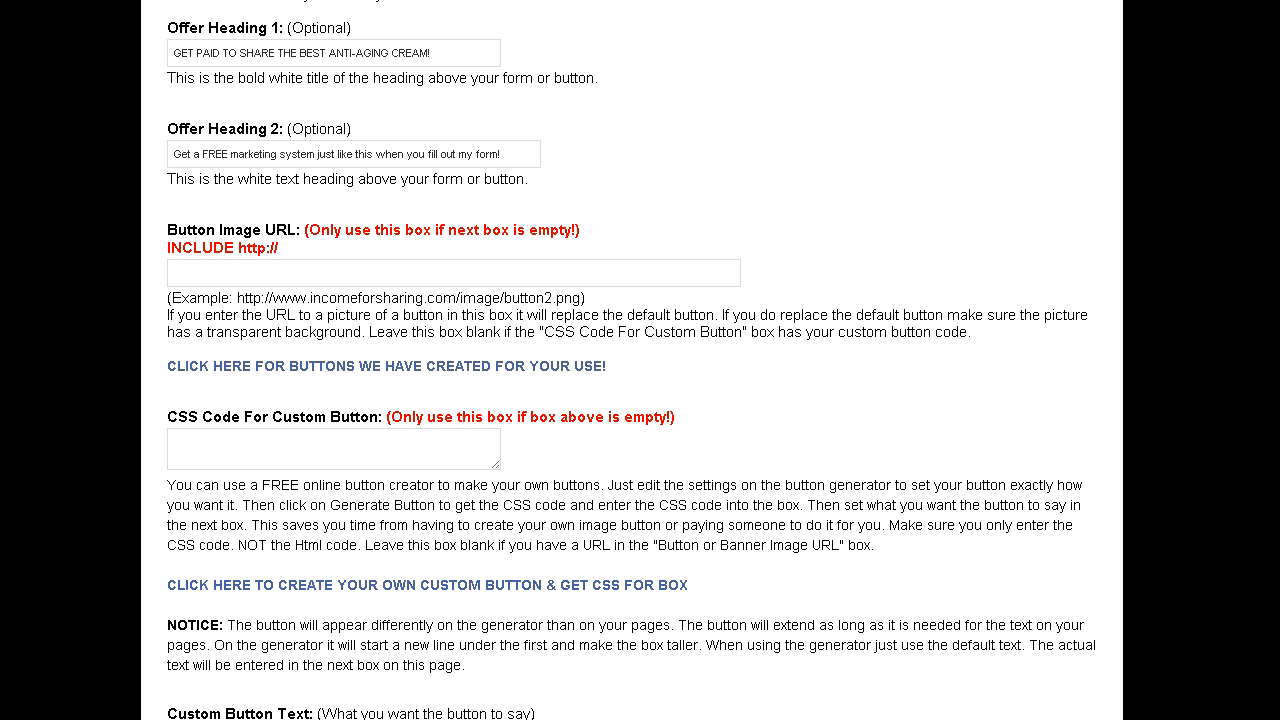
{"action": "left_click_drag", "start_coordinate": [167, 230], "coordinate": [300, 230]}
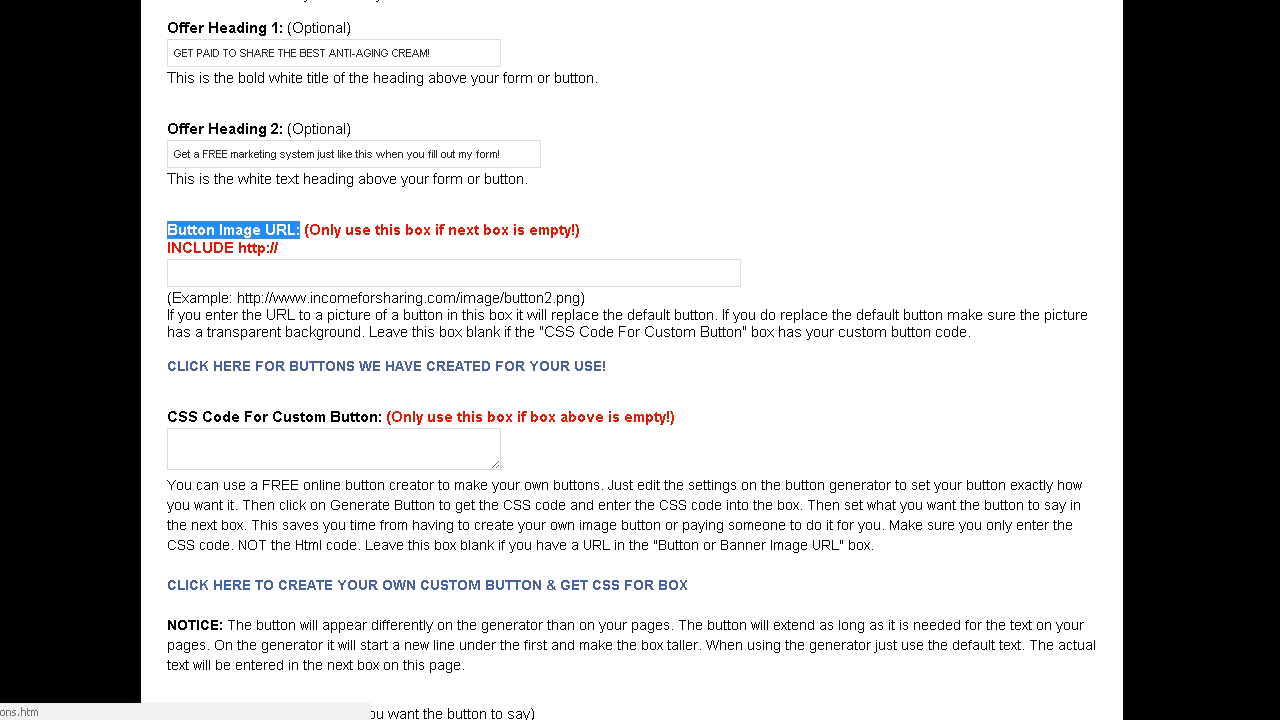
{"action": "left_click", "coordinate": [386, 366]}
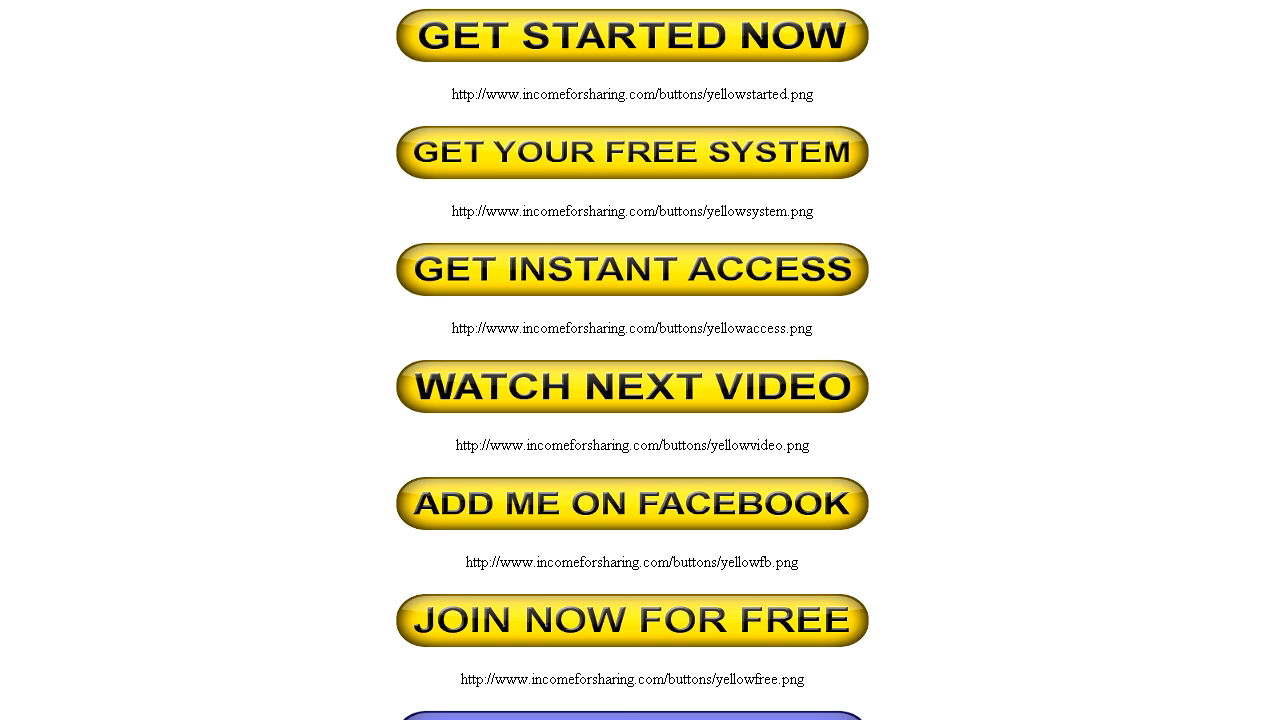
{"action": "scroll", "coordinate": [640, 360], "scroll_direction": "down", "scroll_amount": 5}
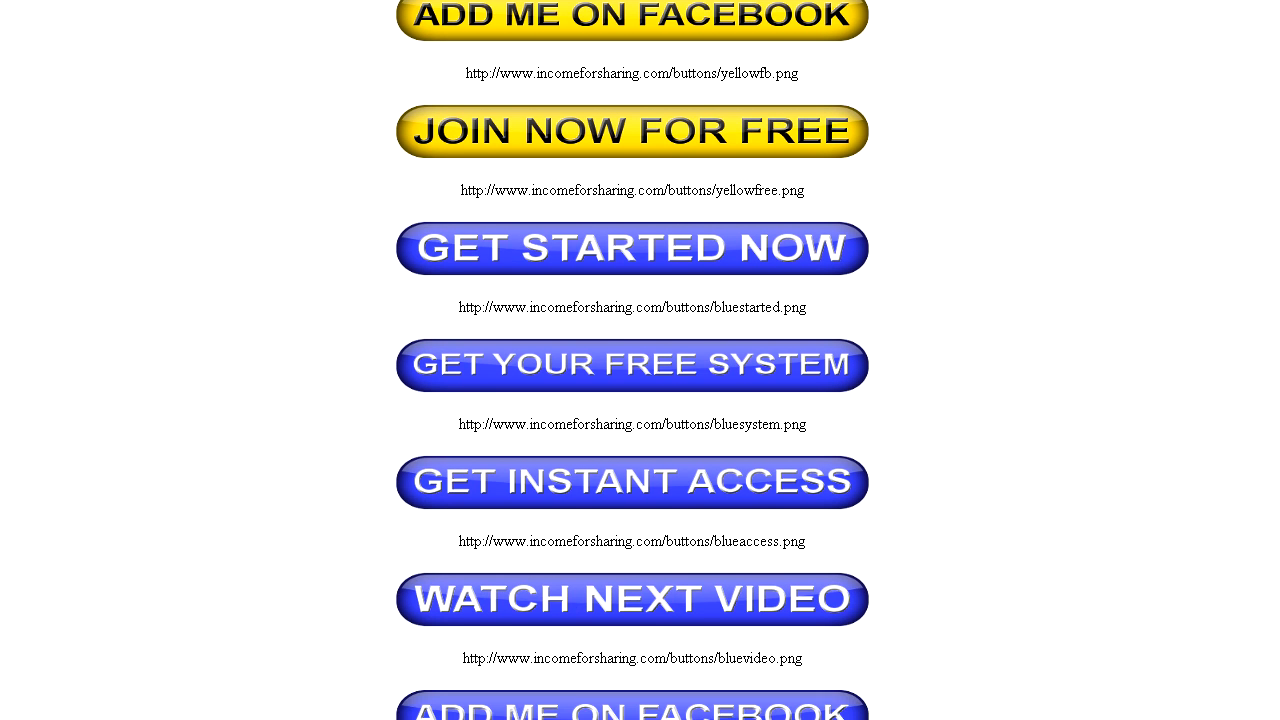
{"action": "scroll", "coordinate": [640, 360], "scroll_direction": "down", "scroll_amount": 3}
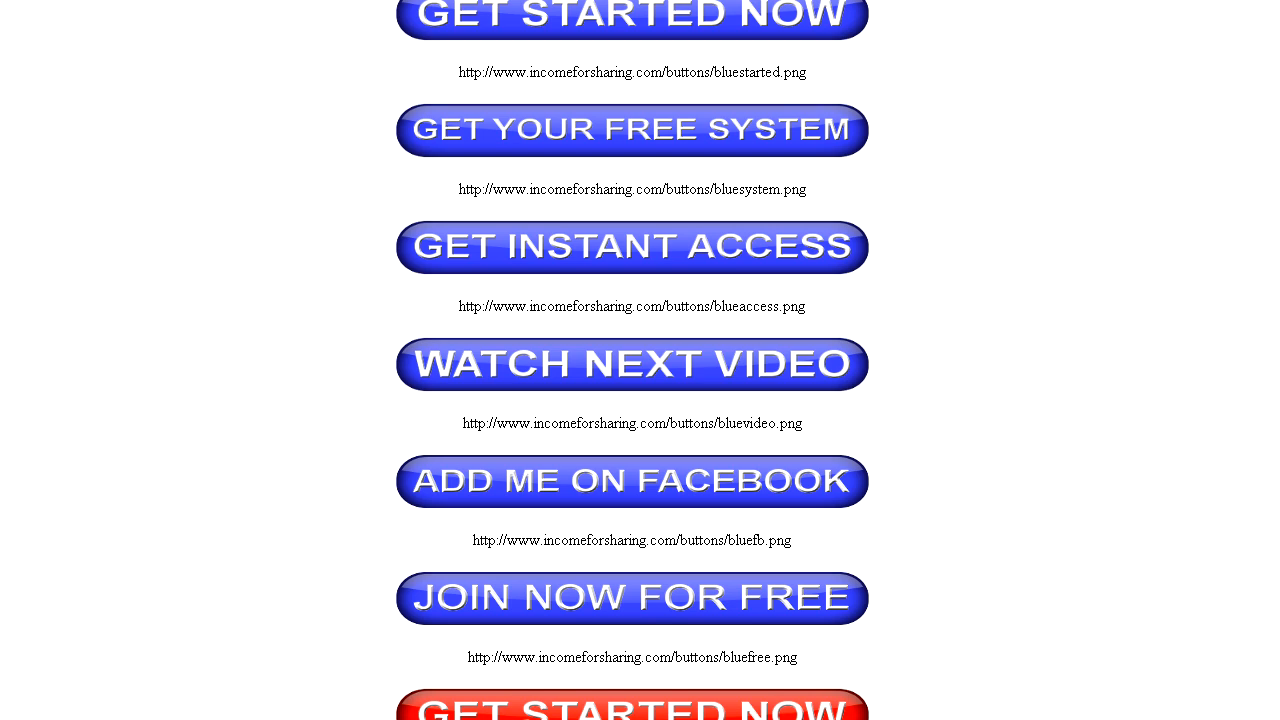
{"action": "left_click_drag", "start_coordinate": [806, 72], "coordinate": [458, 72]}
{"action": "key", "text": "ctrl+c"}
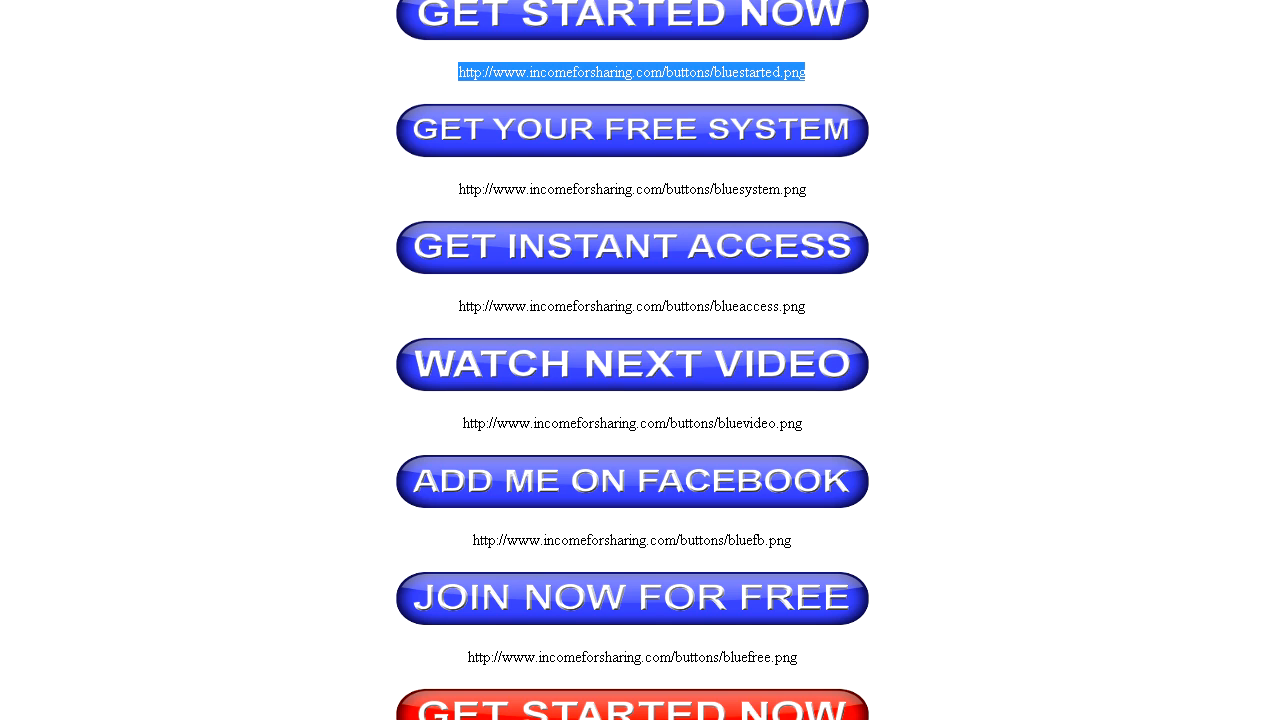
{"action": "key", "text": "ctrl+shift+Tab"}
{"action": "left_click", "coordinate": [176, 273]}
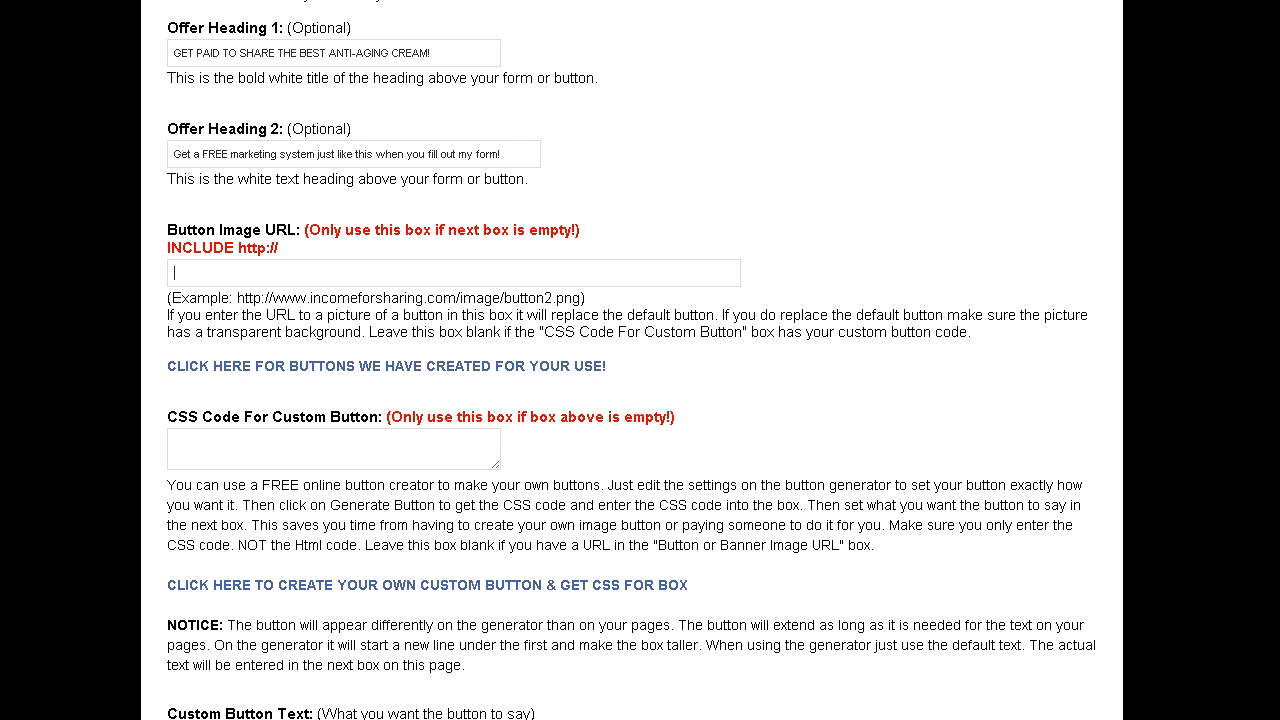
{"action": "key", "text": "ctrl+v"}
{"action": "key", "text": "Escape"}
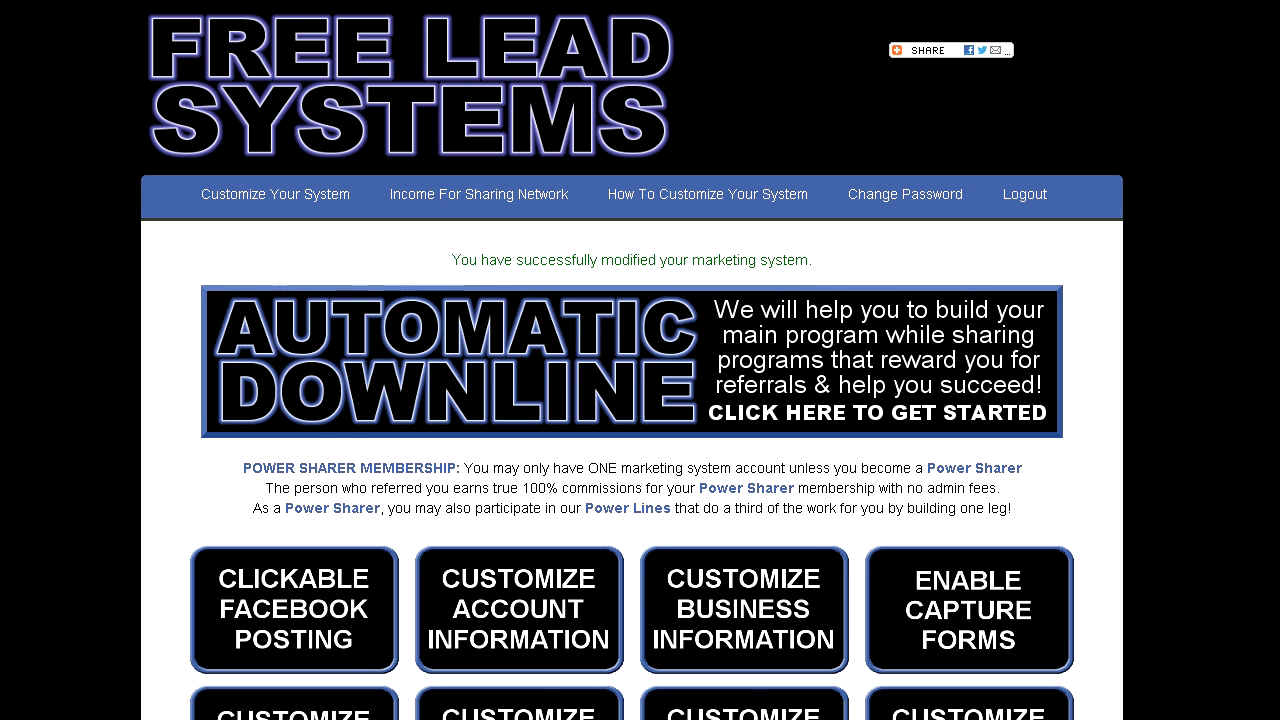
Open the Customize Headings & Button page and review the Button Destination URL setting
{"action": "scroll", "coordinate": [632, 400], "scroll_direction": "down", "scroll_amount": 2}
{"action": "scroll", "coordinate": [632, 400], "scroll_direction": "down", "scroll_amount": 1}
{"action": "left_click", "coordinate": [969, 491]}
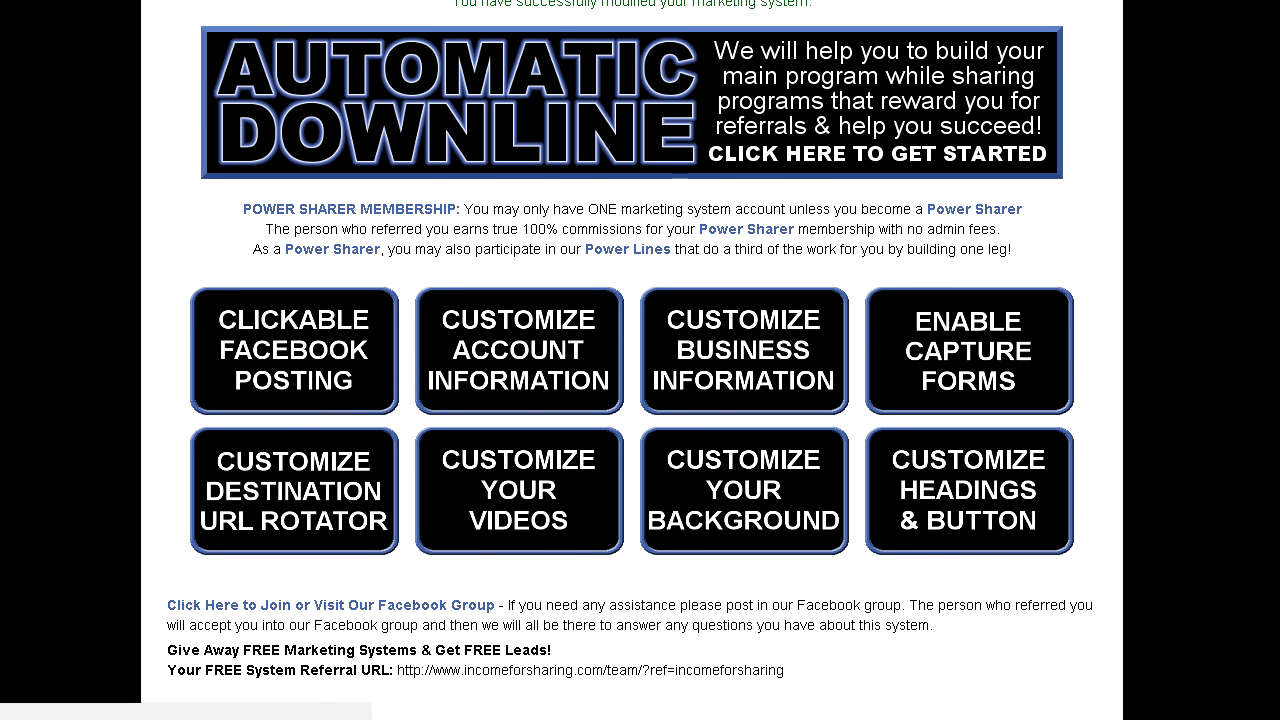
{"action": "scroll", "coordinate": [632, 400], "scroll_direction": "down", "scroll_amount": 7}
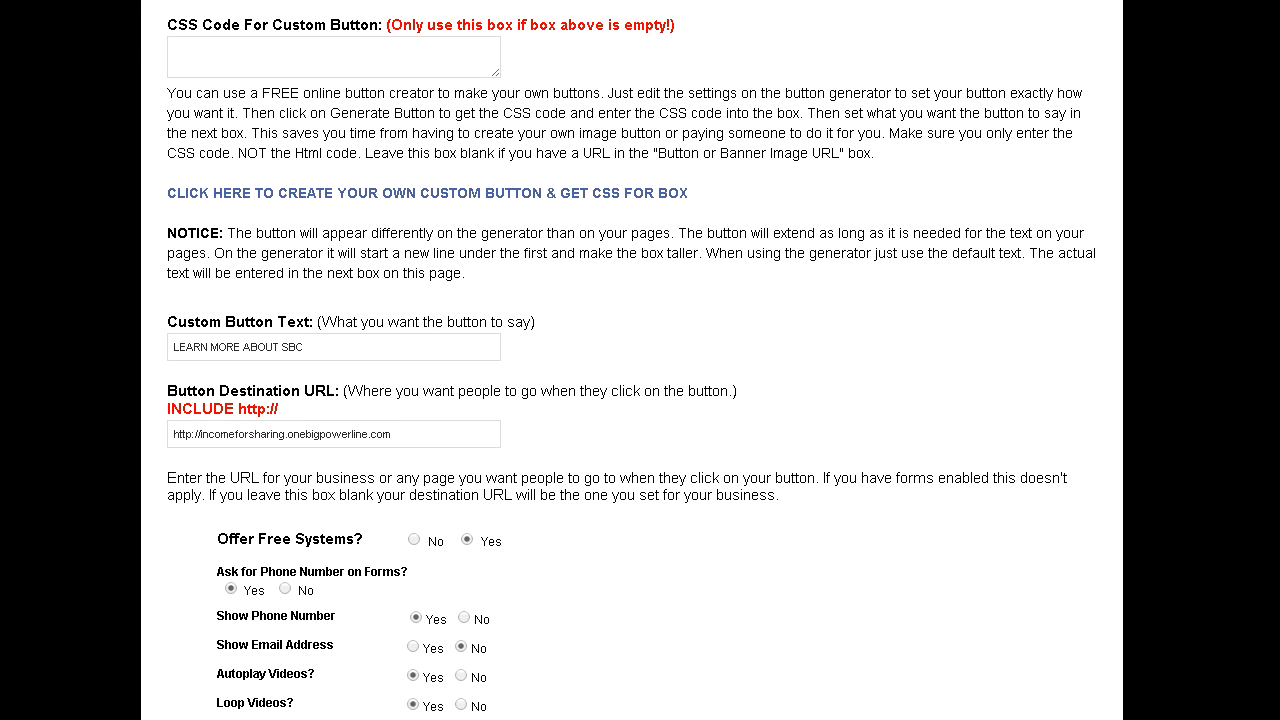
{"action": "left_click_drag", "start_coordinate": [340, 391], "coordinate": [166, 391]}
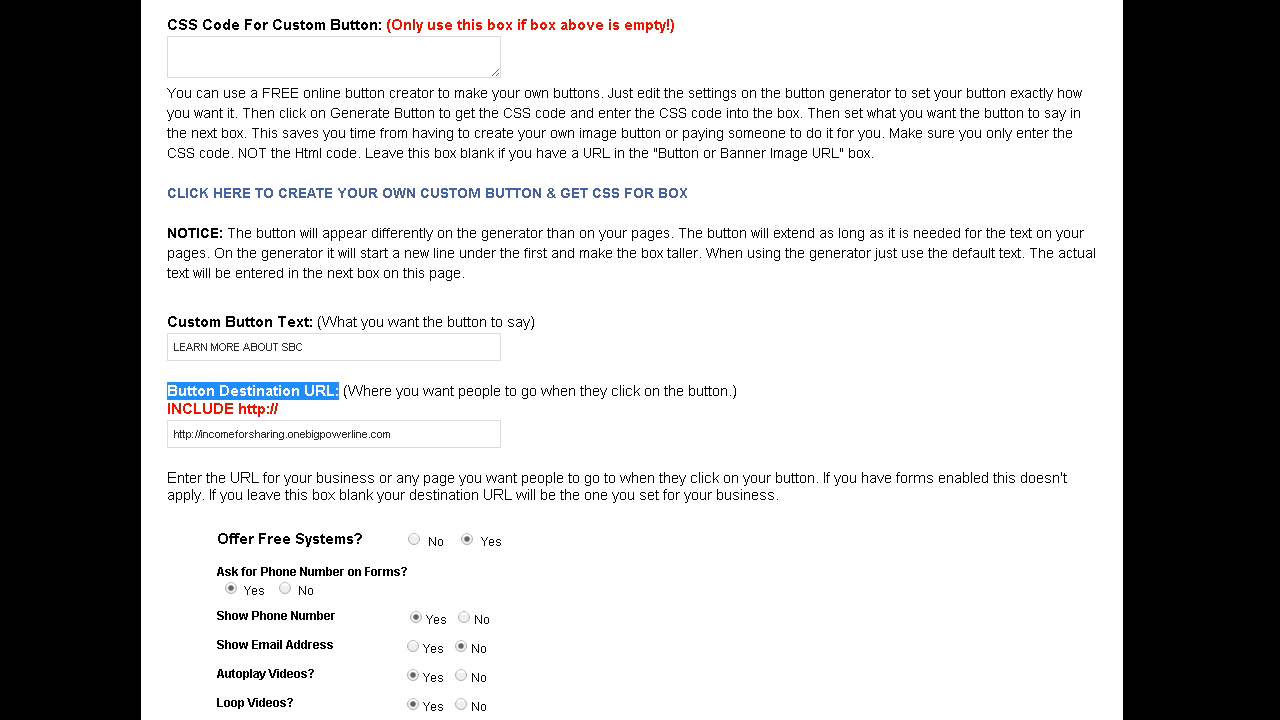
Open the Customize Business Information page and check the Your Business URL entry
{"action": "scroll", "coordinate": [632, 360], "scroll_direction": "up", "scroll_amount": 8}
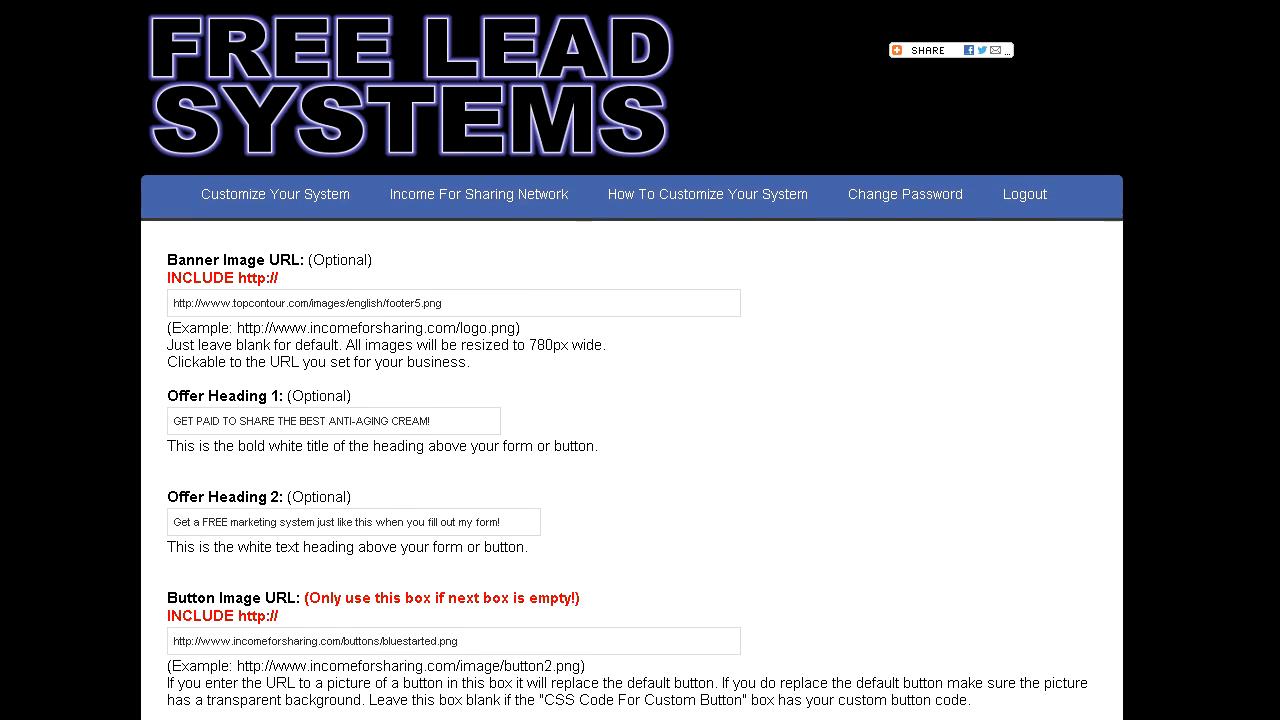
{"action": "left_click", "coordinate": [275, 194]}
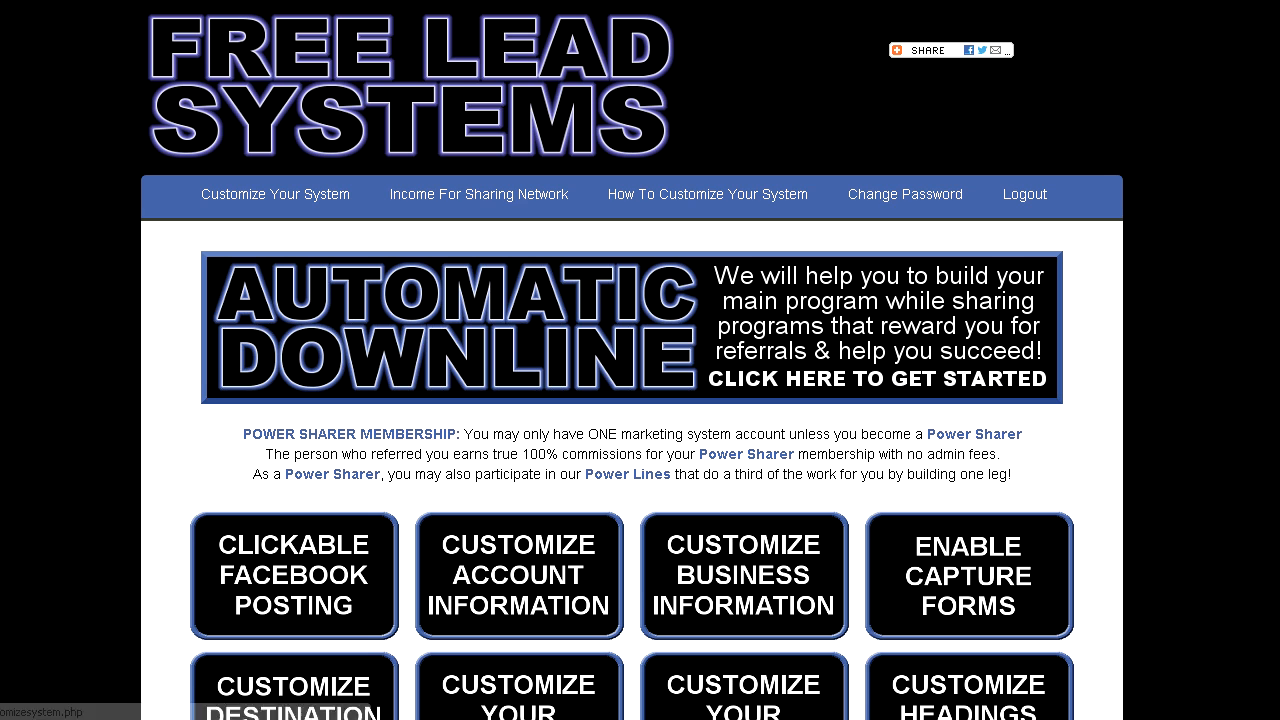
{"action": "left_click", "coordinate": [744, 576]}
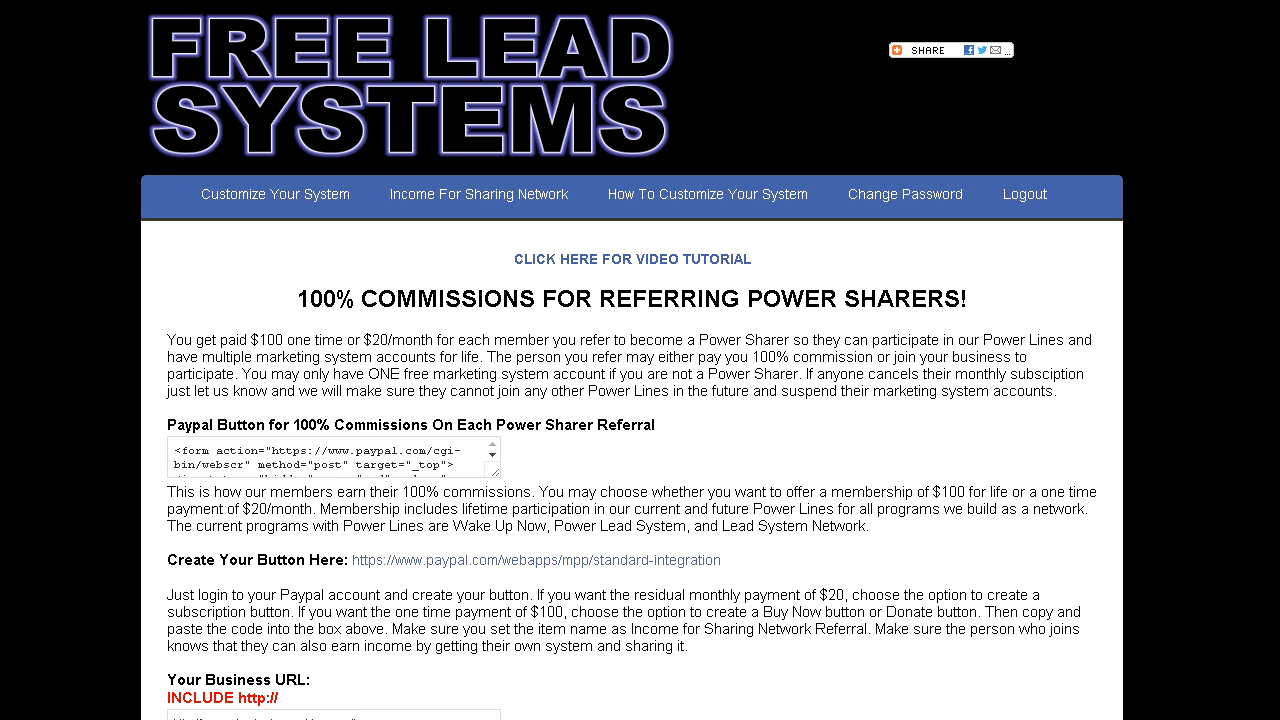
{"action": "scroll", "coordinate": [640, 400], "scroll_direction": "down", "scroll_amount": 3}
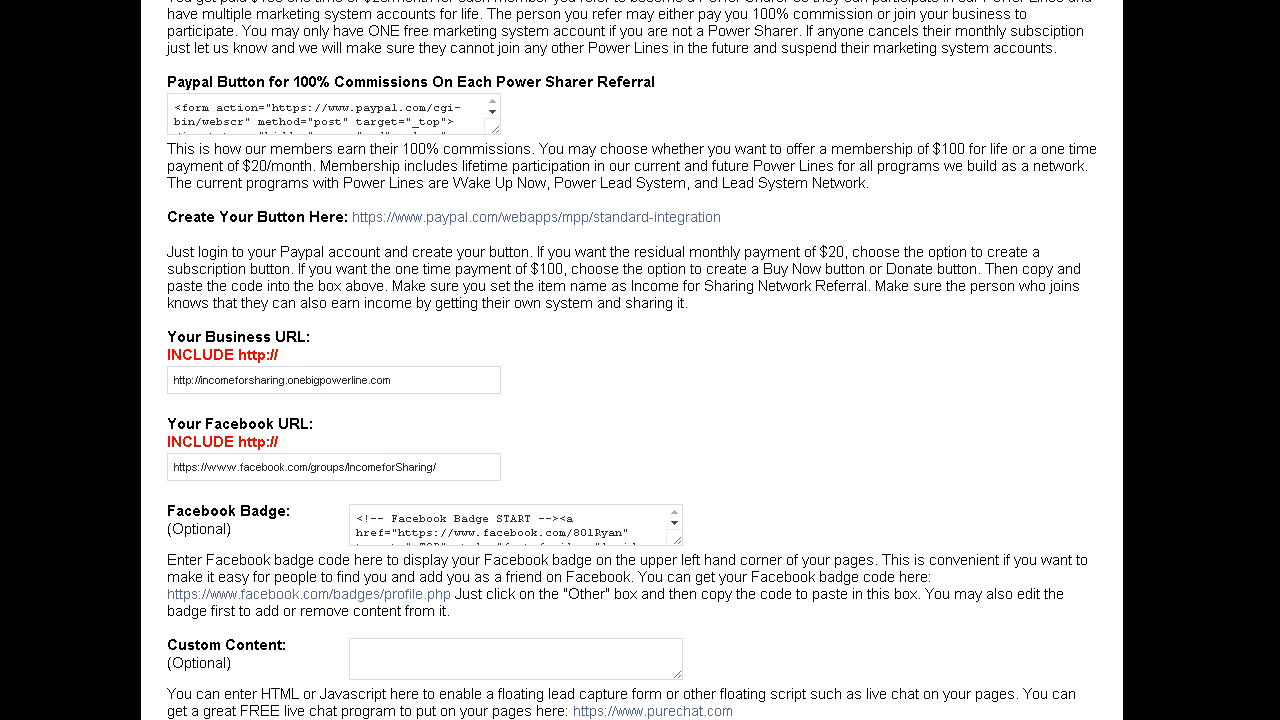
{"action": "left_click_drag", "start_coordinate": [314, 337], "coordinate": [177, 337]}
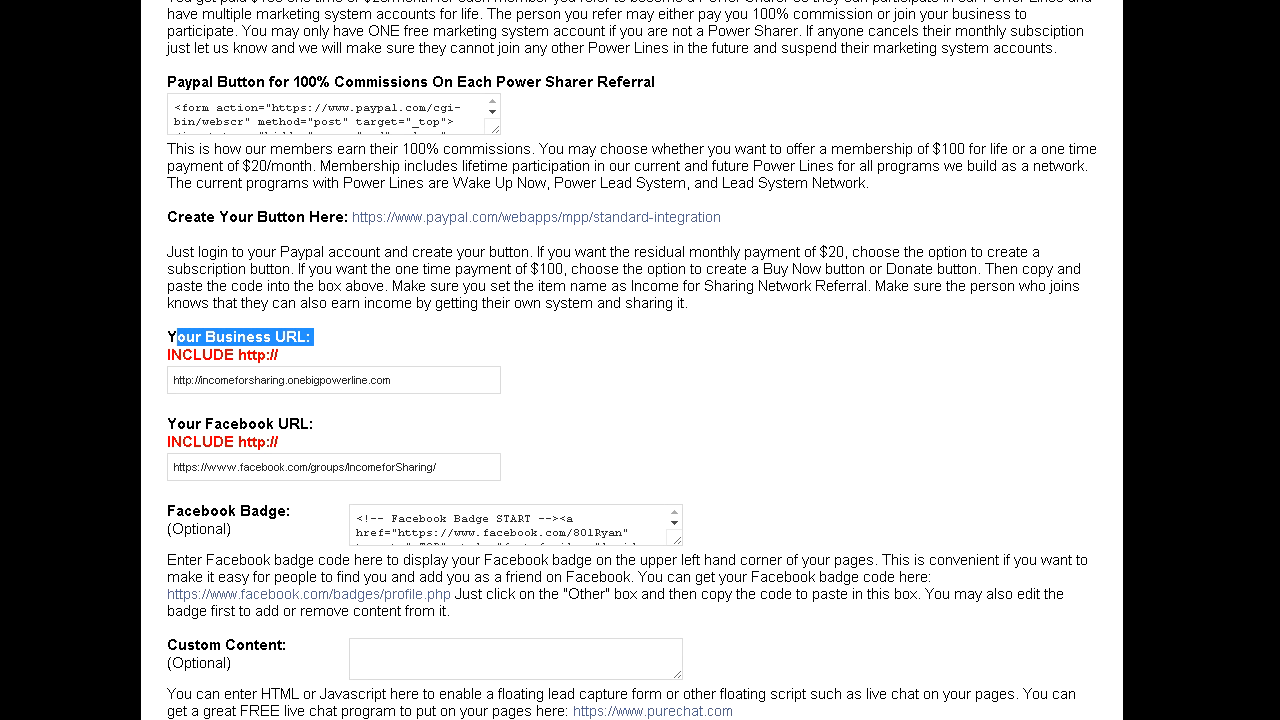
{"action": "left_click_drag", "start_coordinate": [392, 380], "coordinate": [174, 380]}
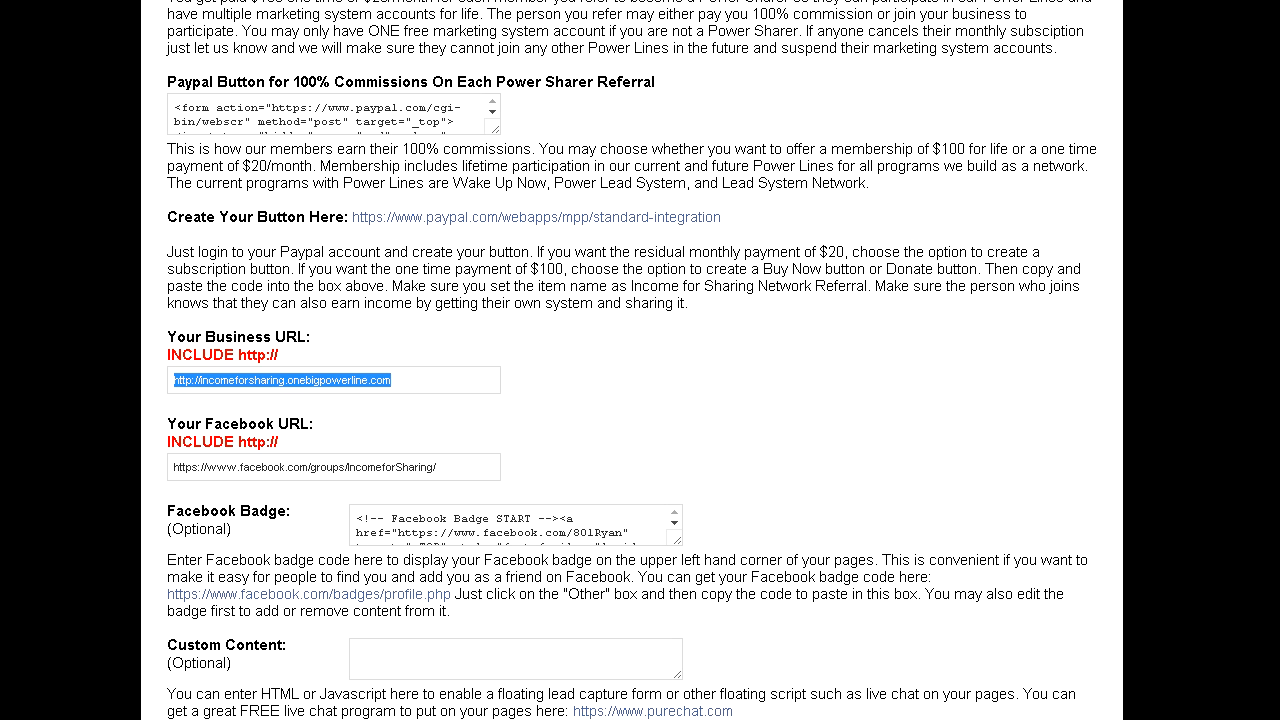
Return to the Customize Headings & Button page and check the Button Destination URL entry against its explanatory text
{"action": "scroll", "coordinate": [632, 360], "scroll_direction": "up", "scroll_amount": 4}
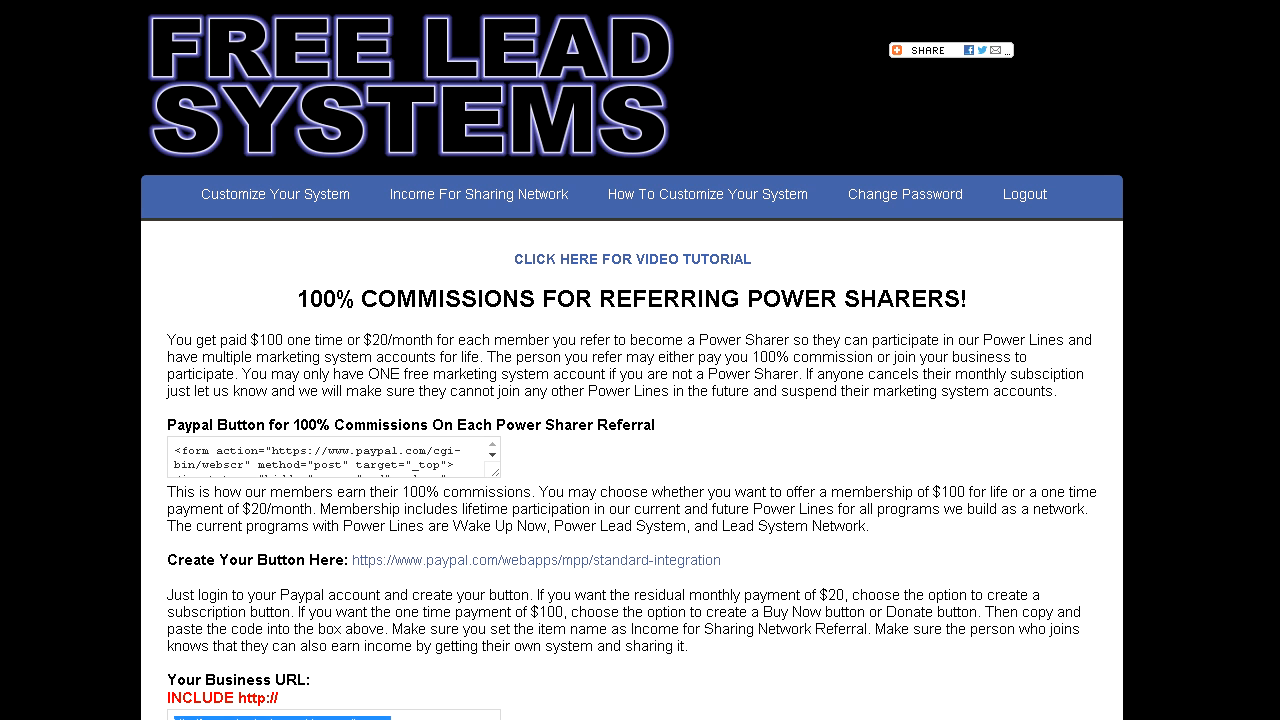
{"action": "left_click", "coordinate": [275, 194]}
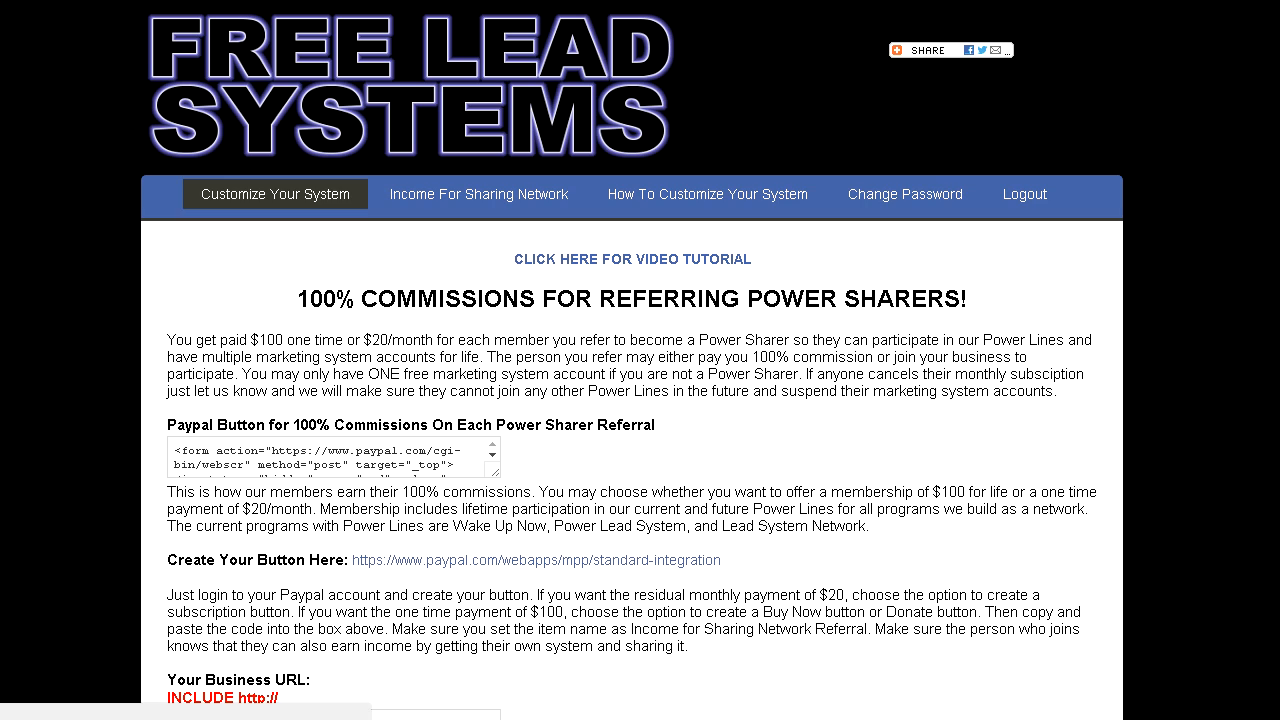
{"action": "scroll", "coordinate": [632, 360], "scroll_direction": "down", "scroll_amount": 4}
{"action": "scroll", "coordinate": [632, 360], "scroll_direction": "down", "scroll_amount": 1}
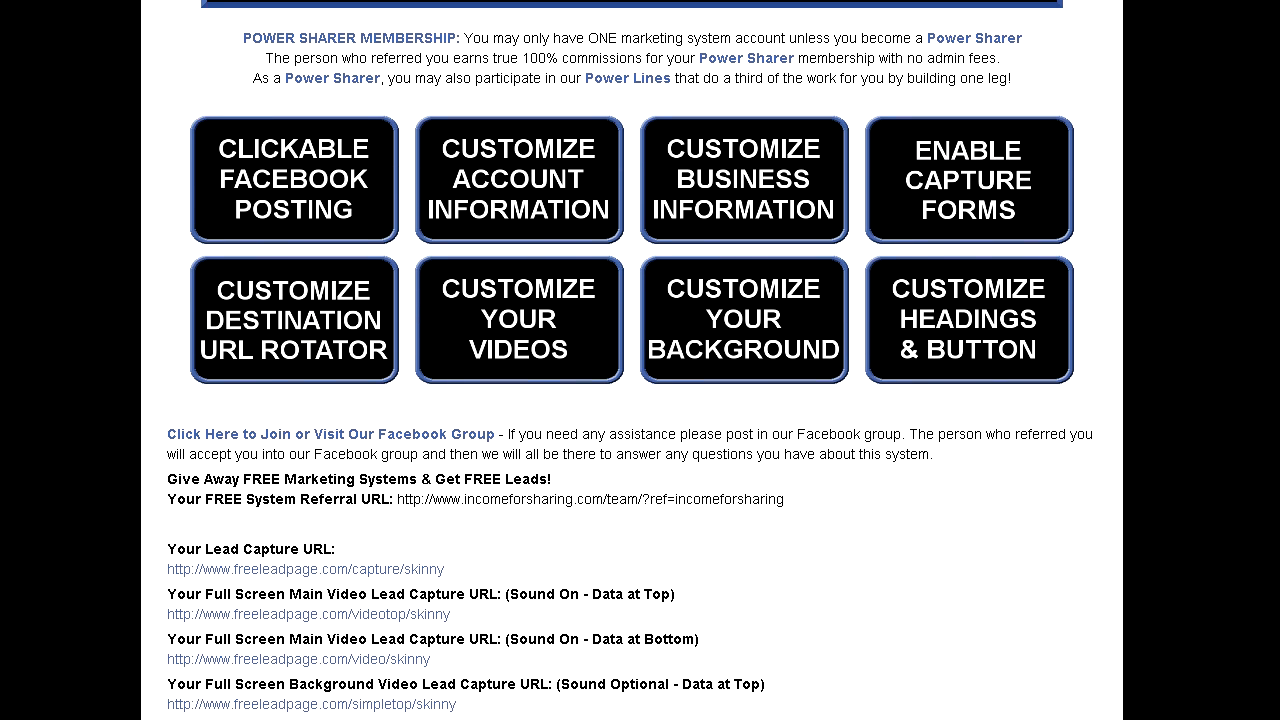
{"action": "left_click", "coordinate": [968, 320]}
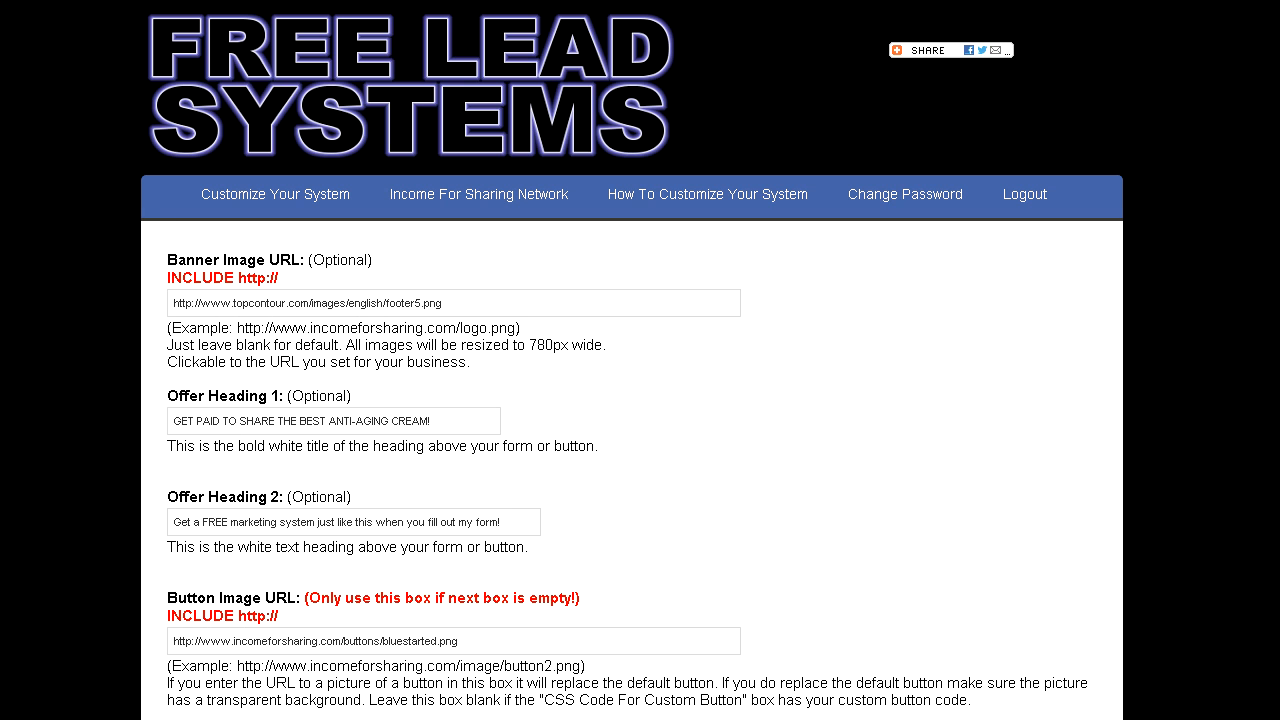
{"action": "scroll", "coordinate": [632, 360], "scroll_direction": "down", "scroll_amount": 7}
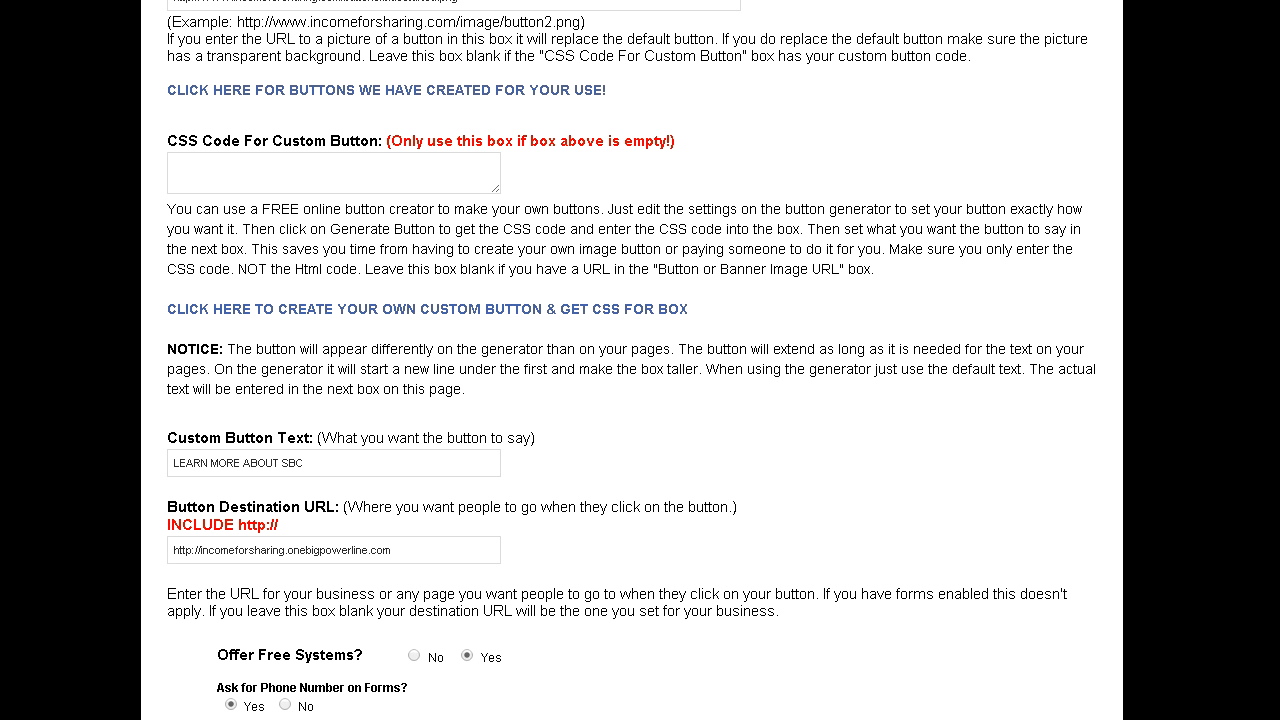
{"action": "left_click_drag", "start_coordinate": [167, 507], "coordinate": [347, 507]}
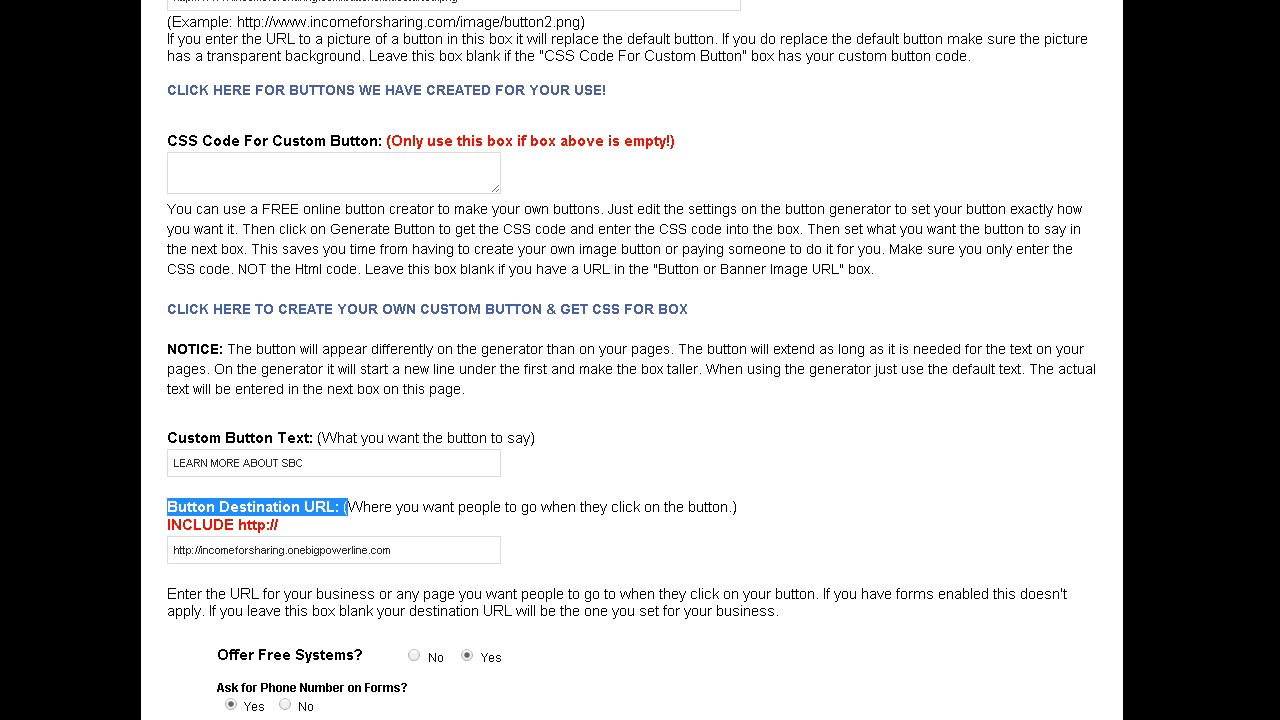
{"action": "left_click", "coordinate": [392, 550]}
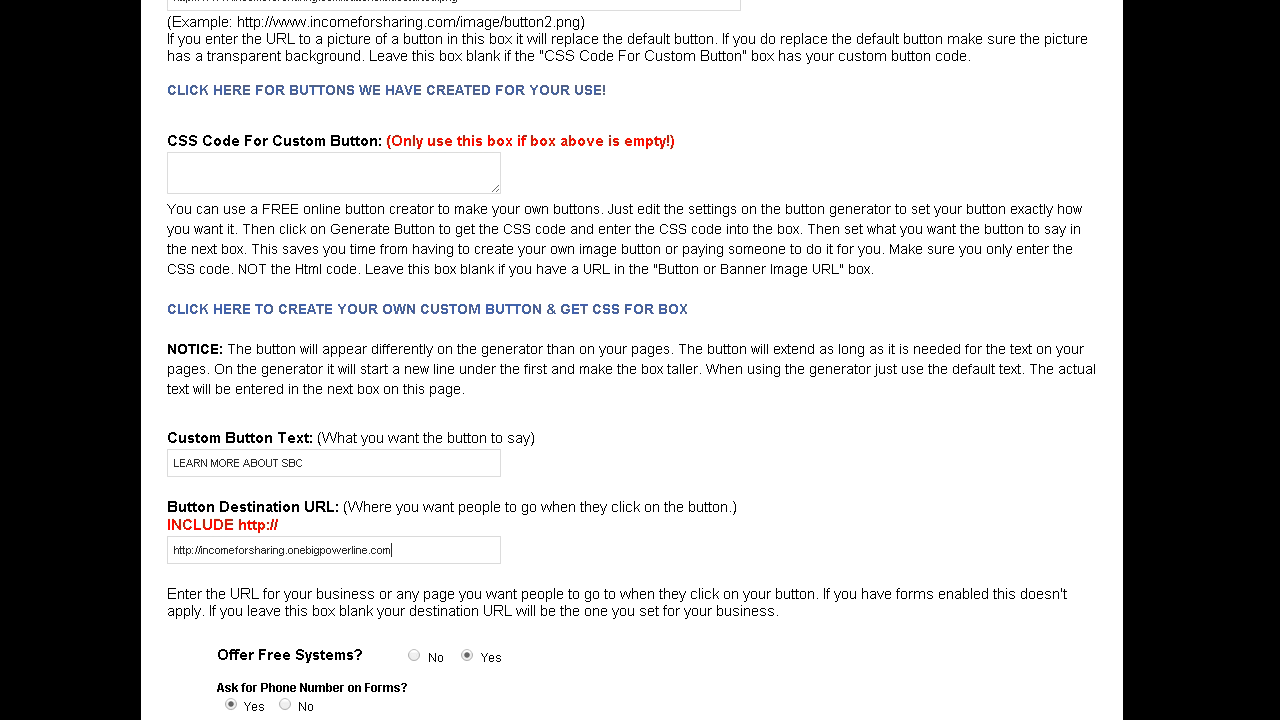
{"action": "scroll", "coordinate": [640, 360], "scroll_direction": "down", "scroll_amount": 1}
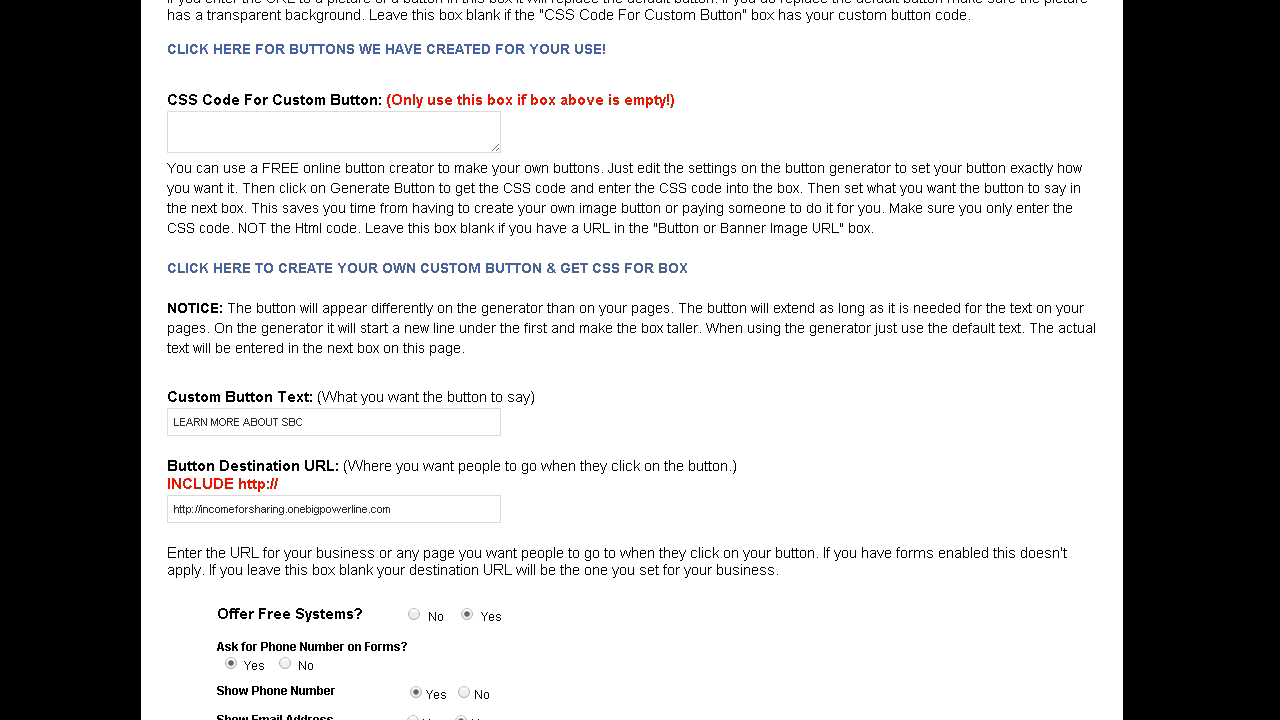
{"action": "left_click_drag", "start_coordinate": [393, 510], "coordinate": [172, 510]}
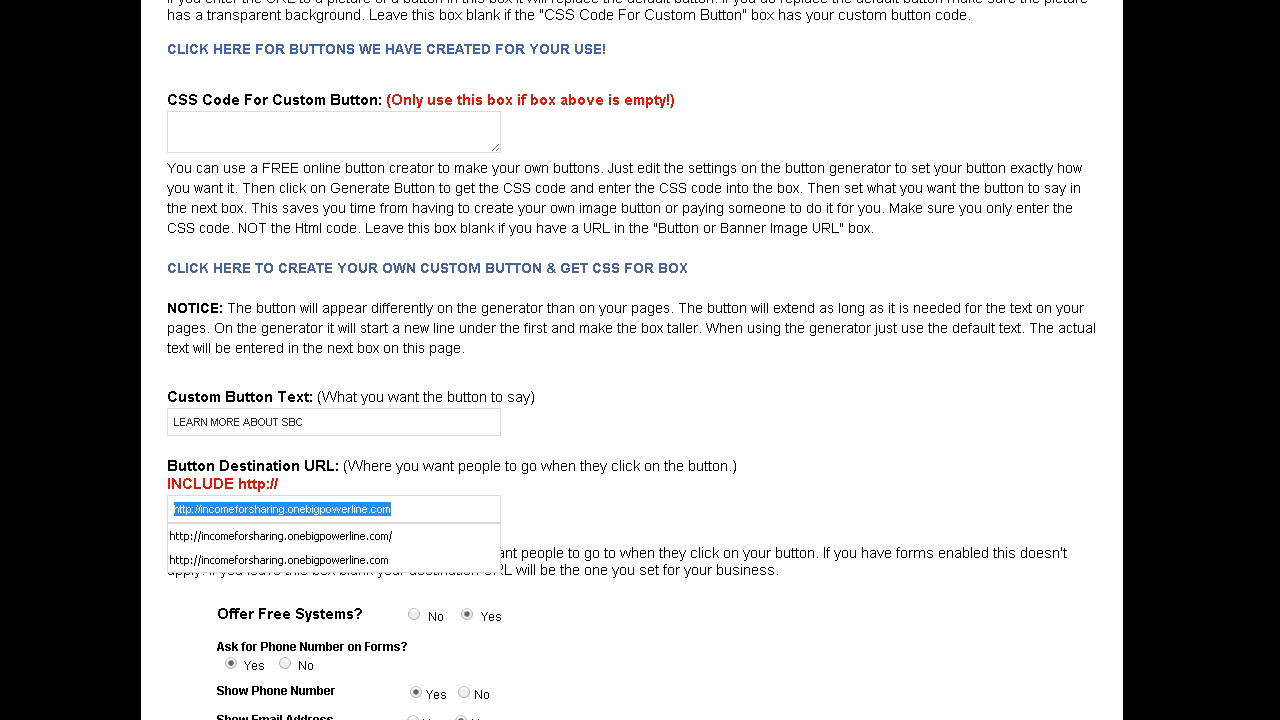
{"action": "left_click", "coordinate": [600, 510]}
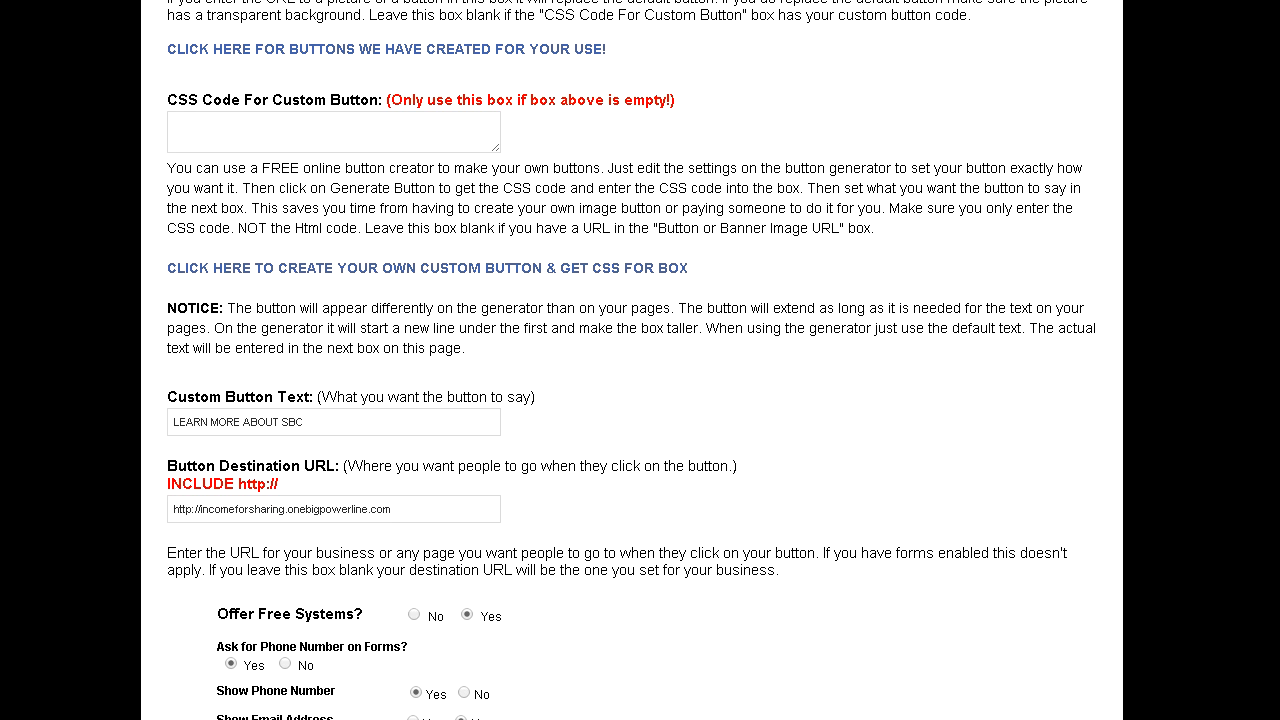
Clear the Button Image URL field on the headings and button page and save the changes
{"action": "scroll", "coordinate": [640, 360], "scroll_direction": "up", "scroll_amount": 5}
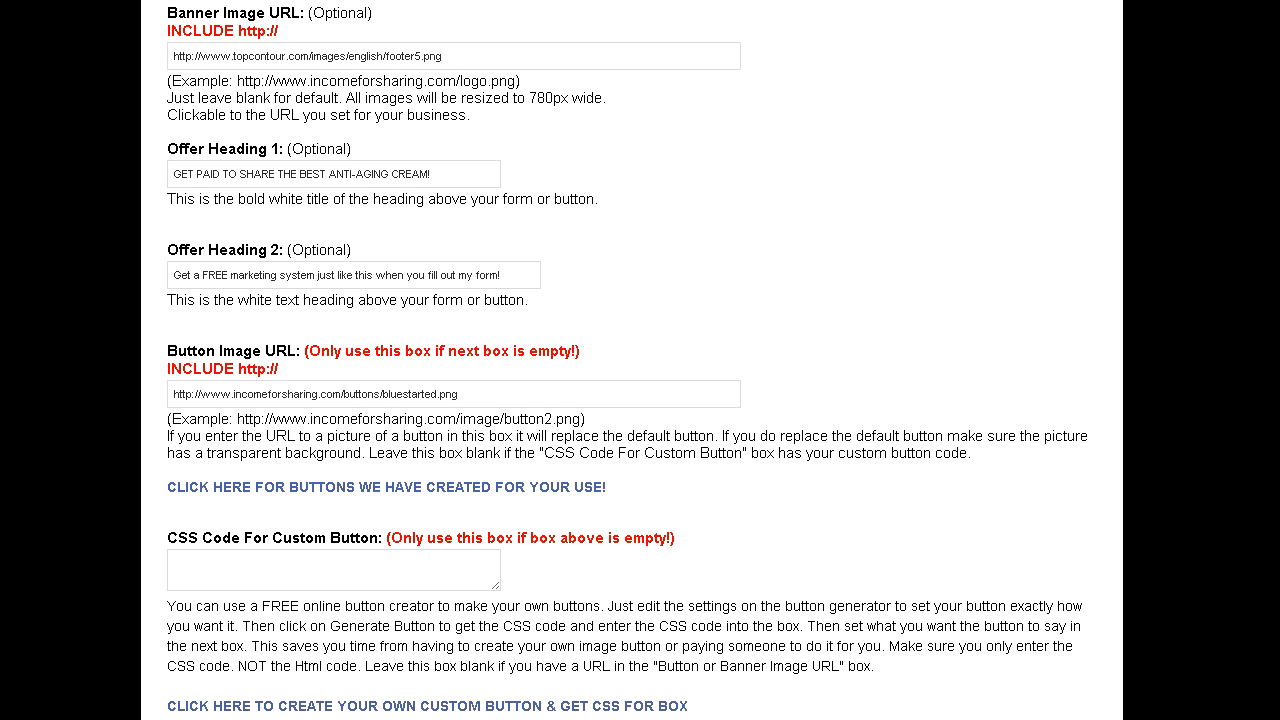
{"action": "scroll", "coordinate": [640, 360], "scroll_direction": "down", "scroll_amount": 3}
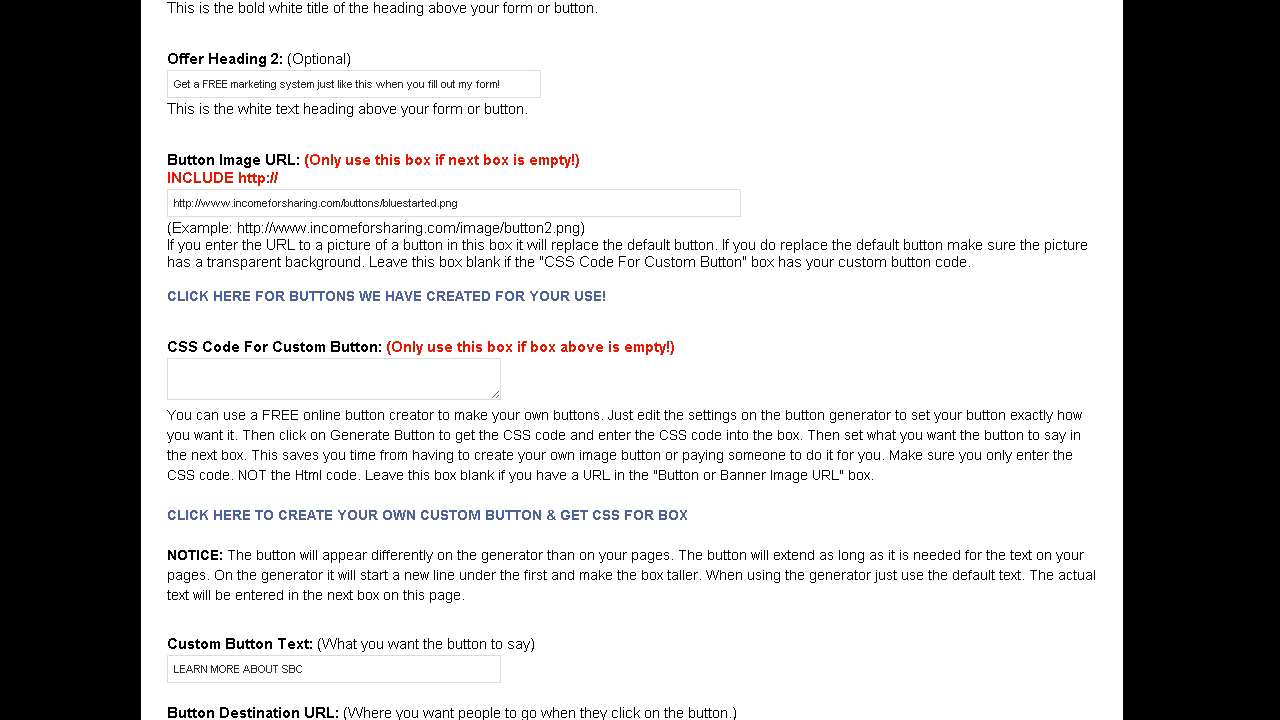
{"action": "scroll", "coordinate": [640, 360], "scroll_direction": "down", "scroll_amount": 1}
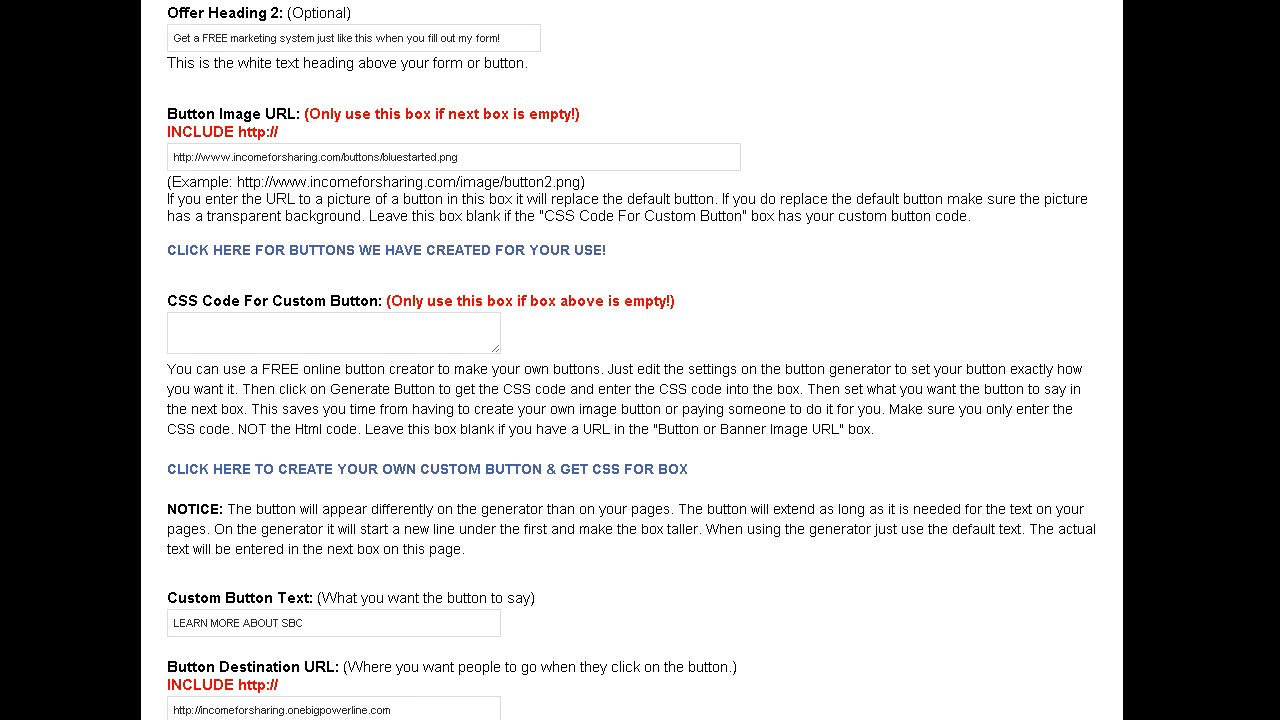
{"action": "left_click_drag", "start_coordinate": [458, 157], "coordinate": [174, 157]}
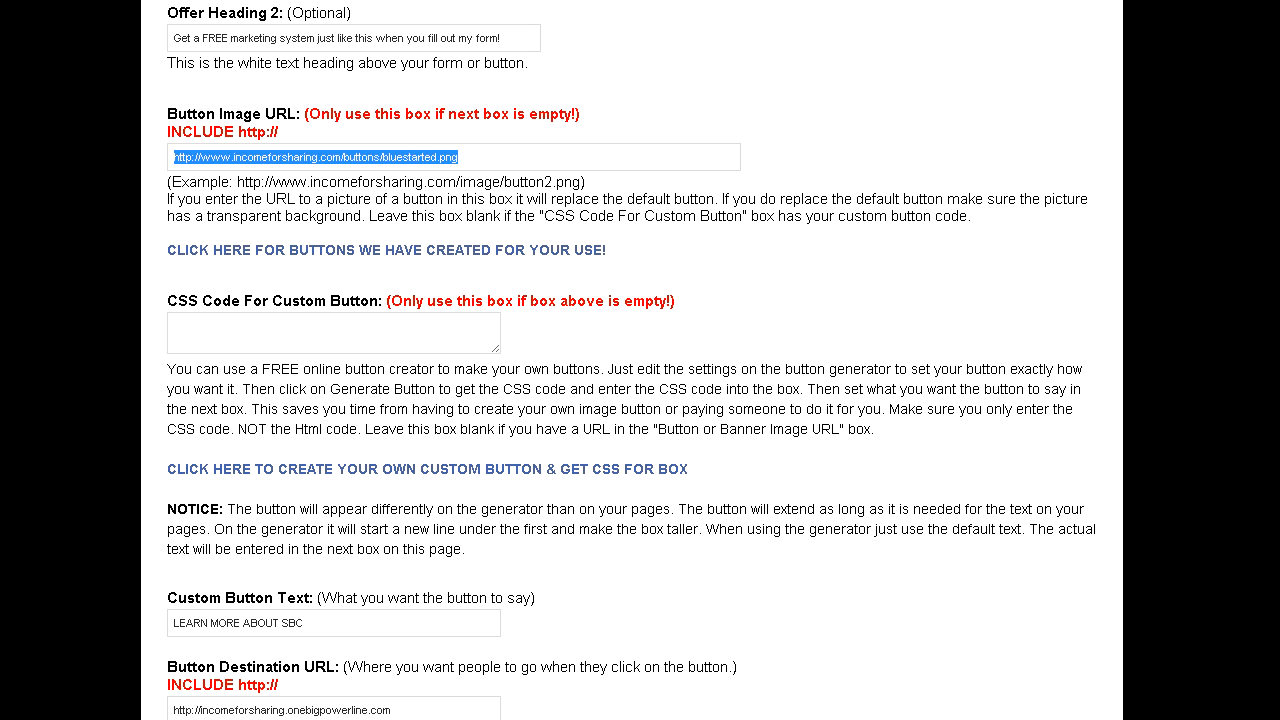
{"action": "key", "text": "Delete"}
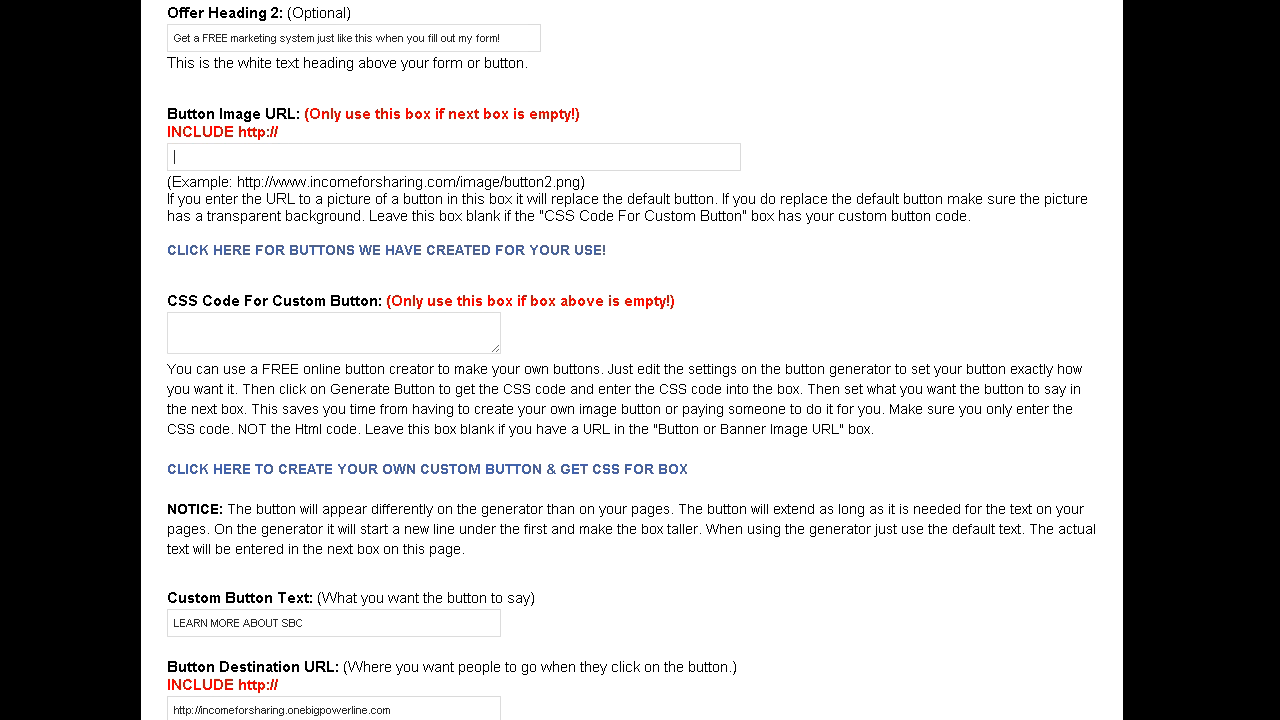
{"action": "key", "text": "Return"}
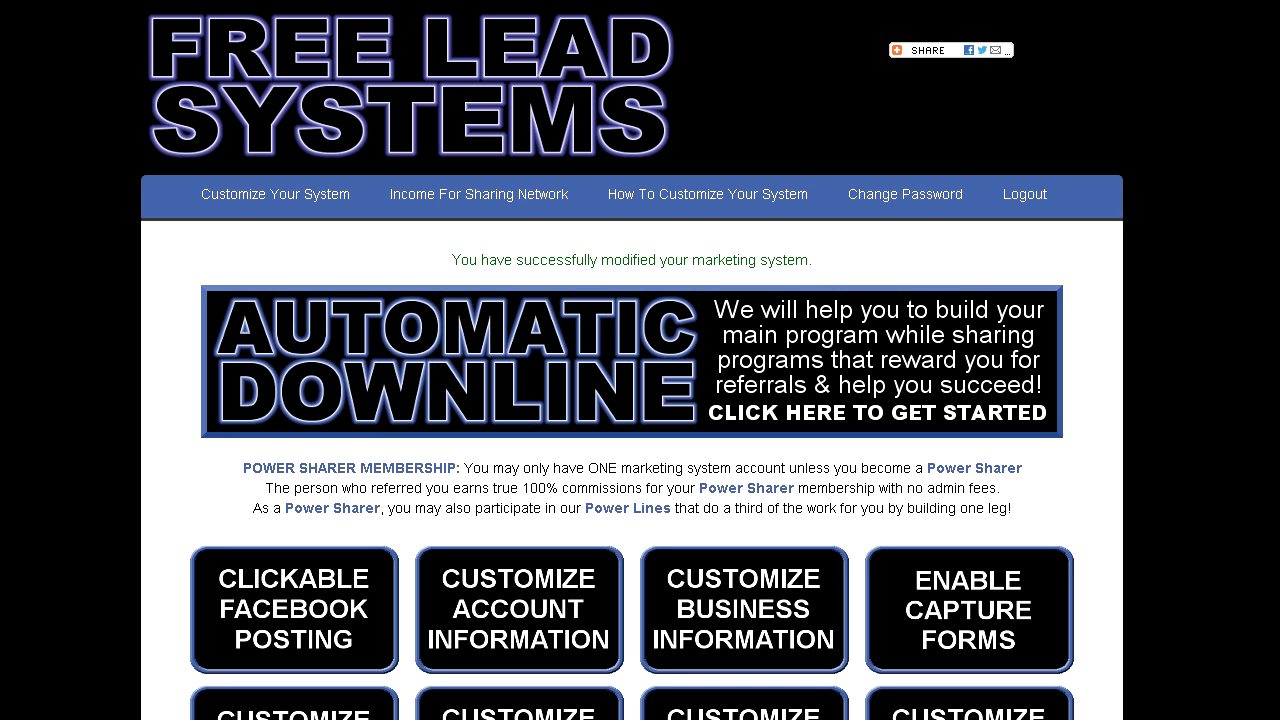
Go back to the headings and button page and open the generator for creating a custom CSS button
{"action": "key", "text": "alt+Left"}
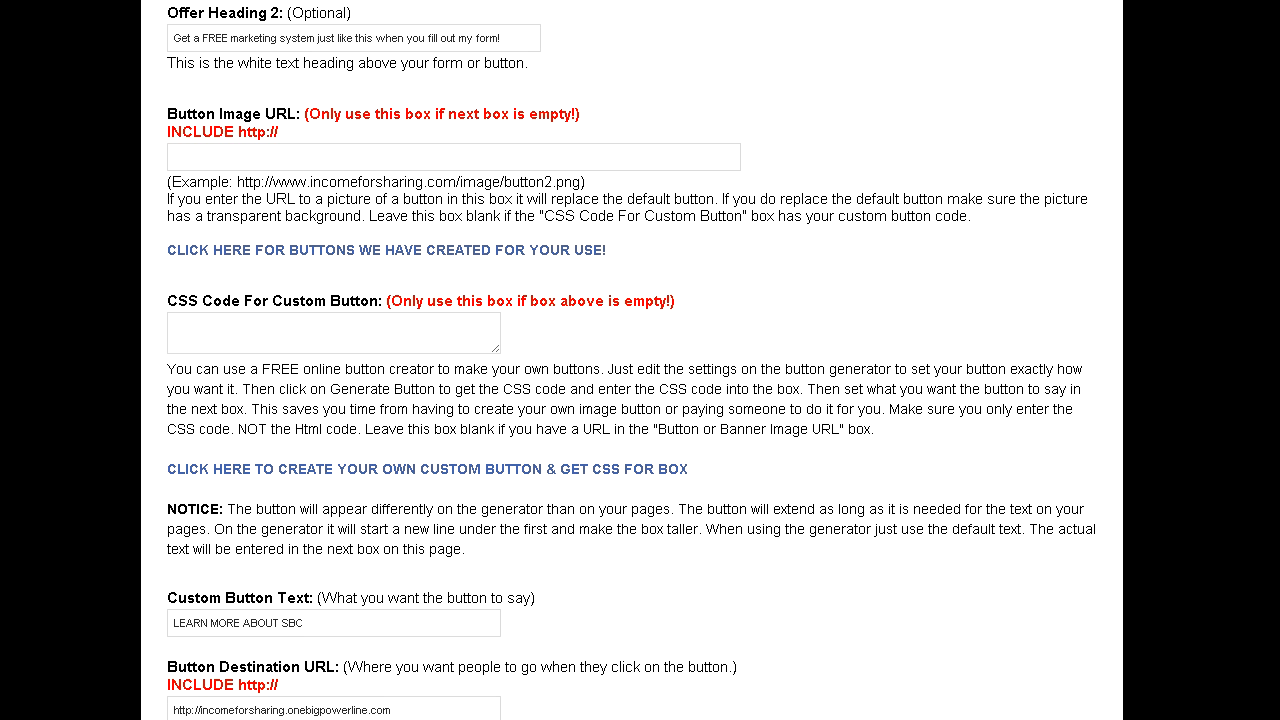
{"action": "scroll", "coordinate": [627, 358], "scroll_direction": "down", "scroll_amount": 2}
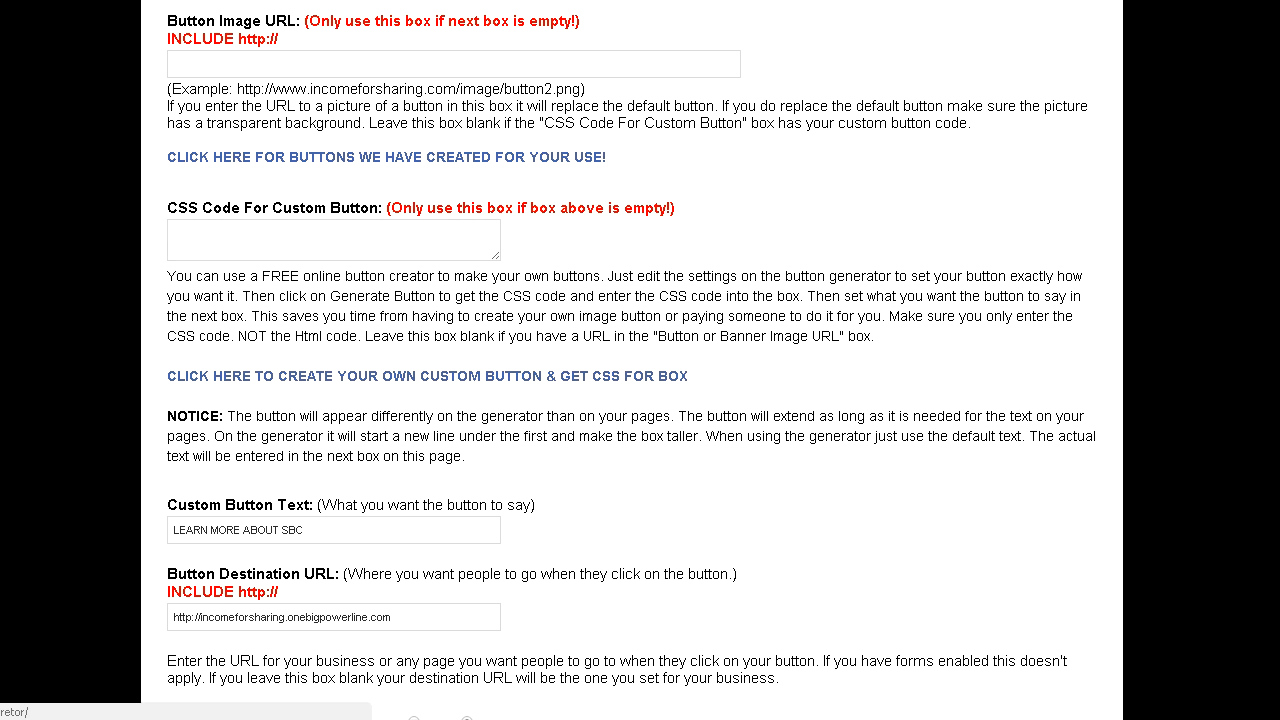
{"action": "left_click", "coordinate": [427, 377]}
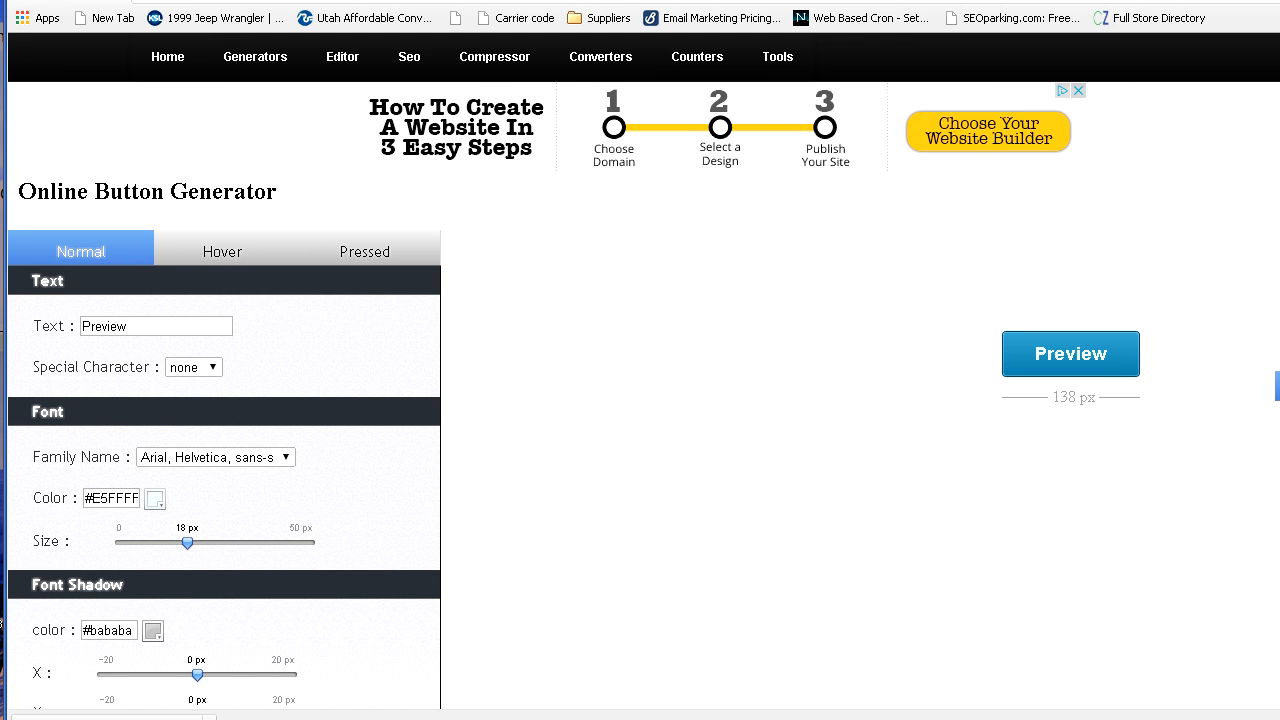
Set the font colour of the button text to white (#ffffff)
{"action": "scroll", "coordinate": [640, 400], "scroll_direction": "down", "scroll_amount": 2}
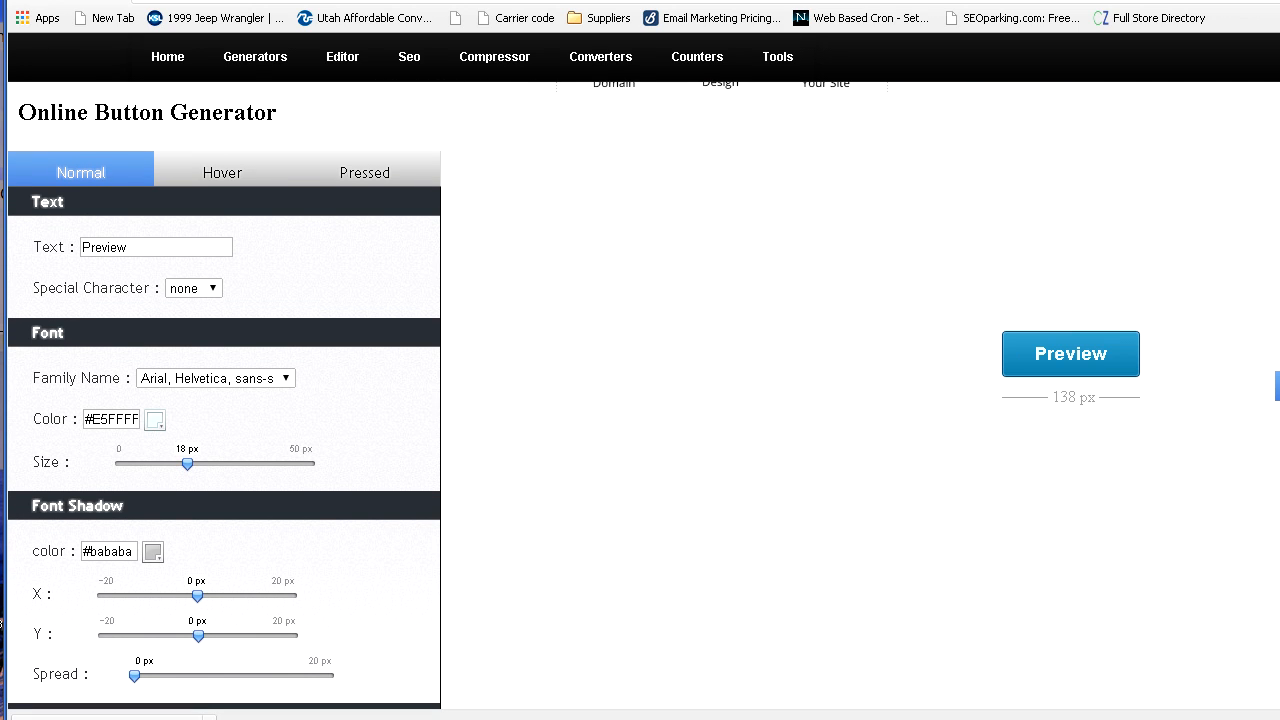
{"action": "scroll", "coordinate": [640, 400], "scroll_direction": "up", "scroll_amount": 2}
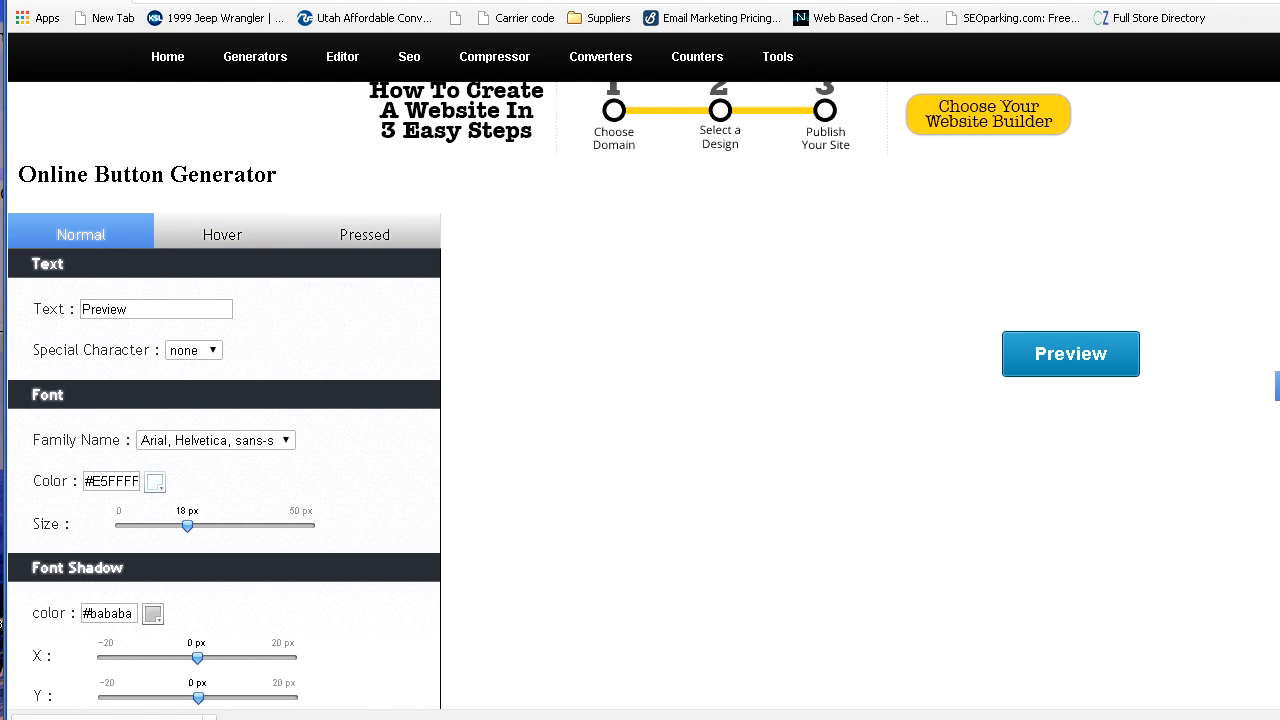
{"action": "scroll", "coordinate": [224, 450], "scroll_direction": "down", "scroll_amount": 3}
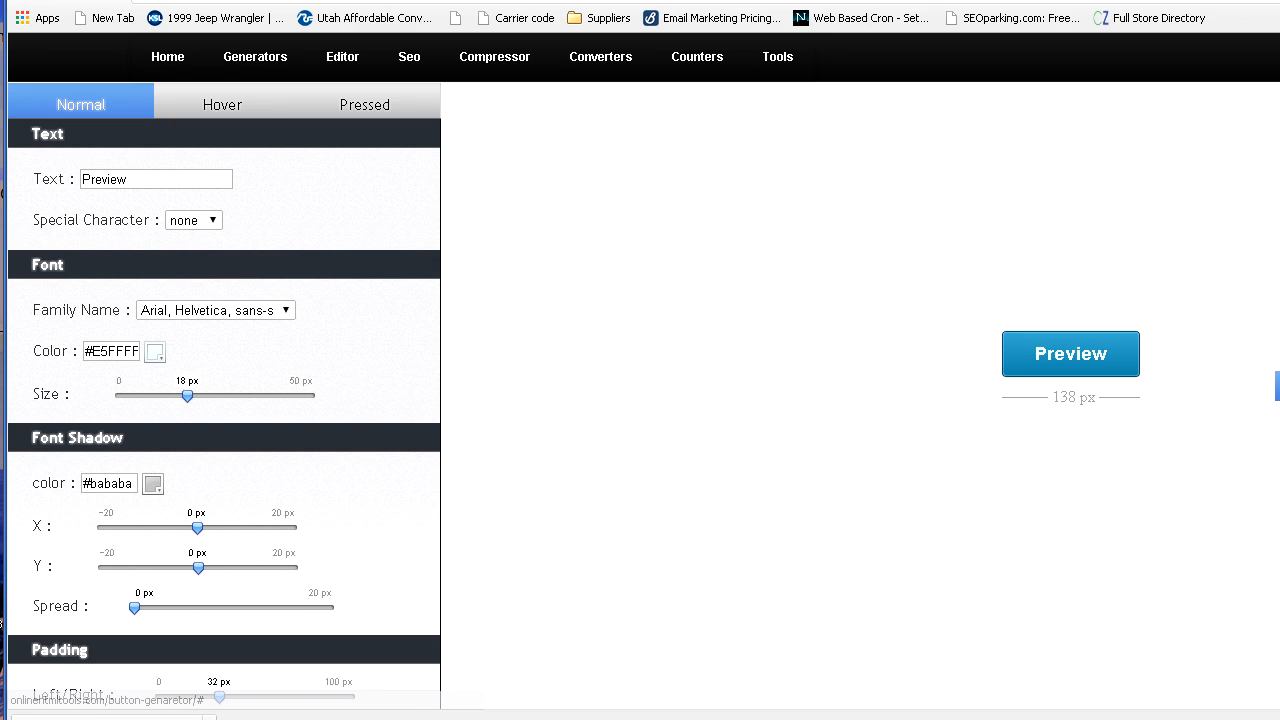
{"action": "left_click", "coordinate": [155, 352]}
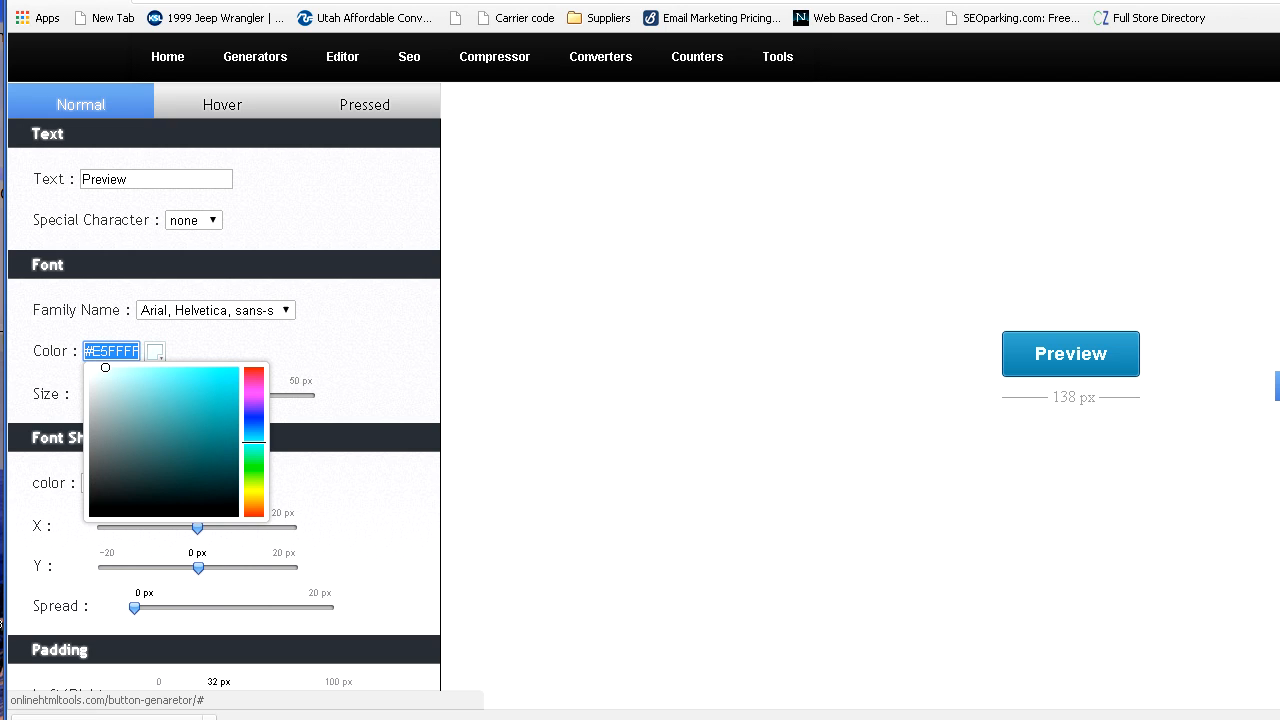
{"action": "type", "text": "#d0e8e8"}
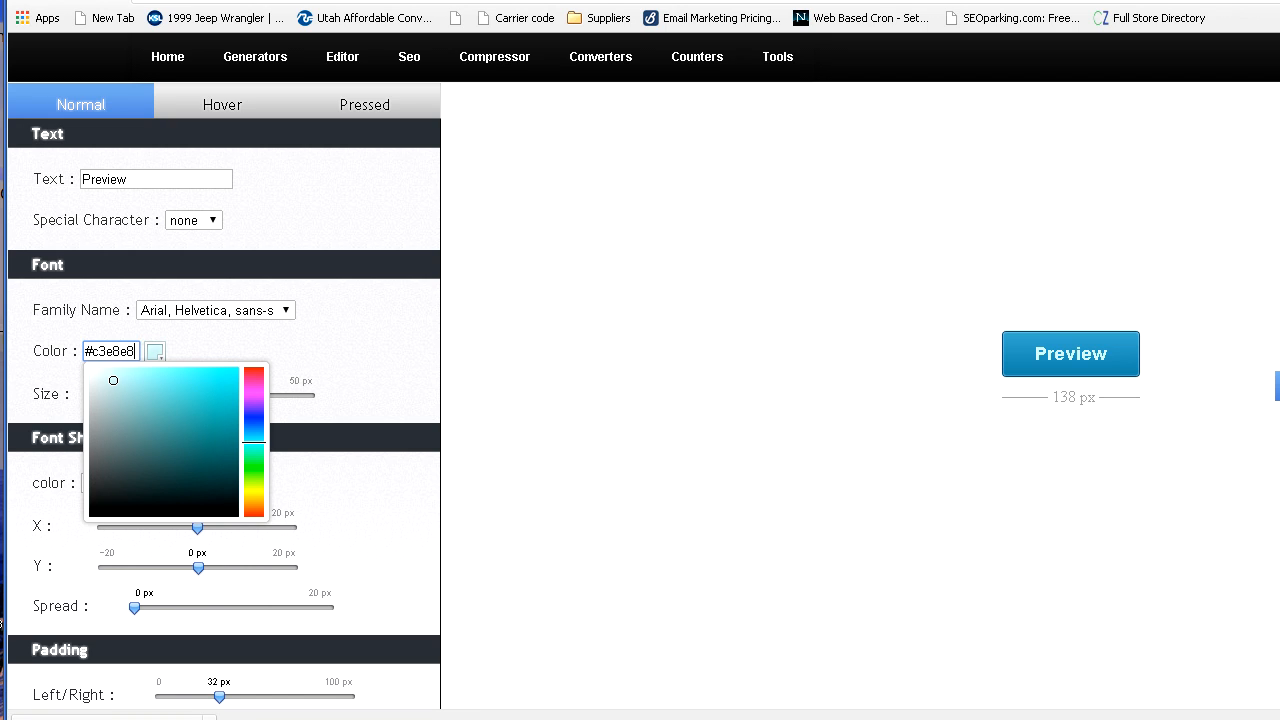
{"action": "mouse_move", "coordinate": [104, 381]}
{"action": "left_mouse_down"}
{"action": "mouse_move", "coordinate": [90, 368]}
{"action": "mouse_move", "coordinate": [163, 442]}
{"action": "mouse_move", "coordinate": [181, 516]}
{"action": "mouse_move", "coordinate": [90, 497]}
{"action": "mouse_move", "coordinate": [89, 367]}
{"action": "left_mouse_up"}
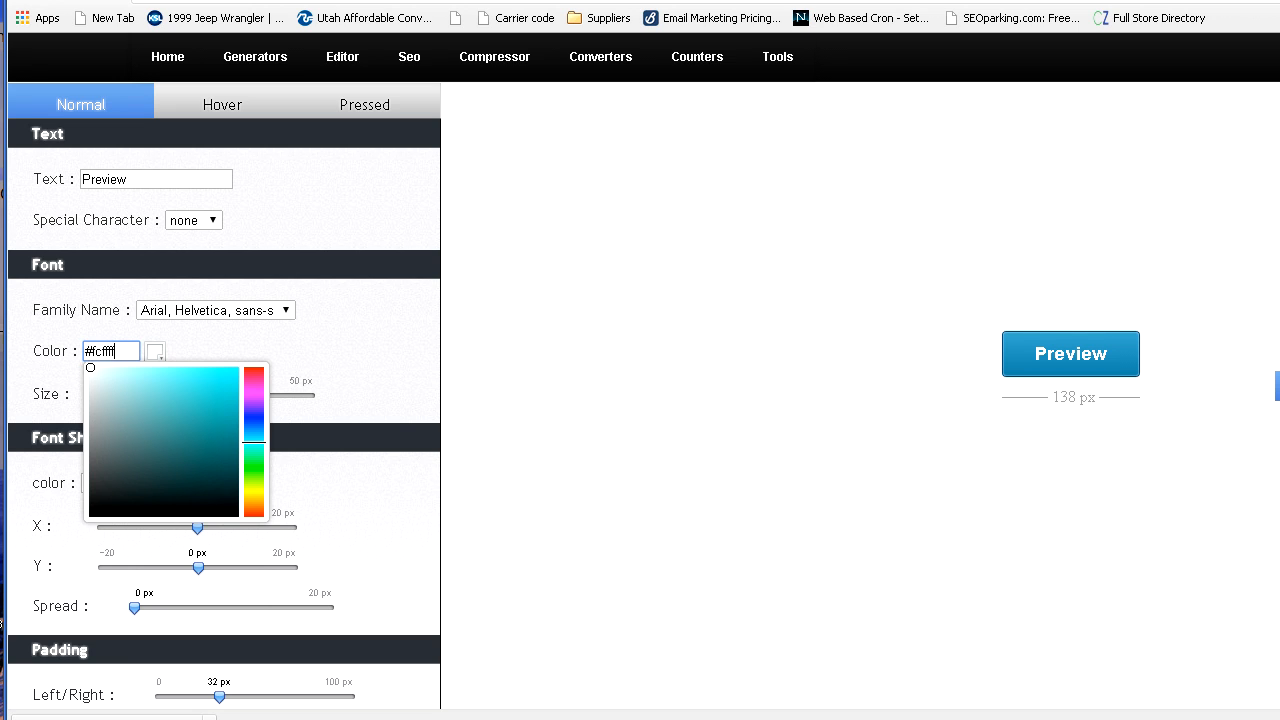
Try the Times New Roman and Arial Black font families on the button text and return to Arial, Helvetica, sans-serif
{"action": "left_click", "coordinate": [215, 310]}
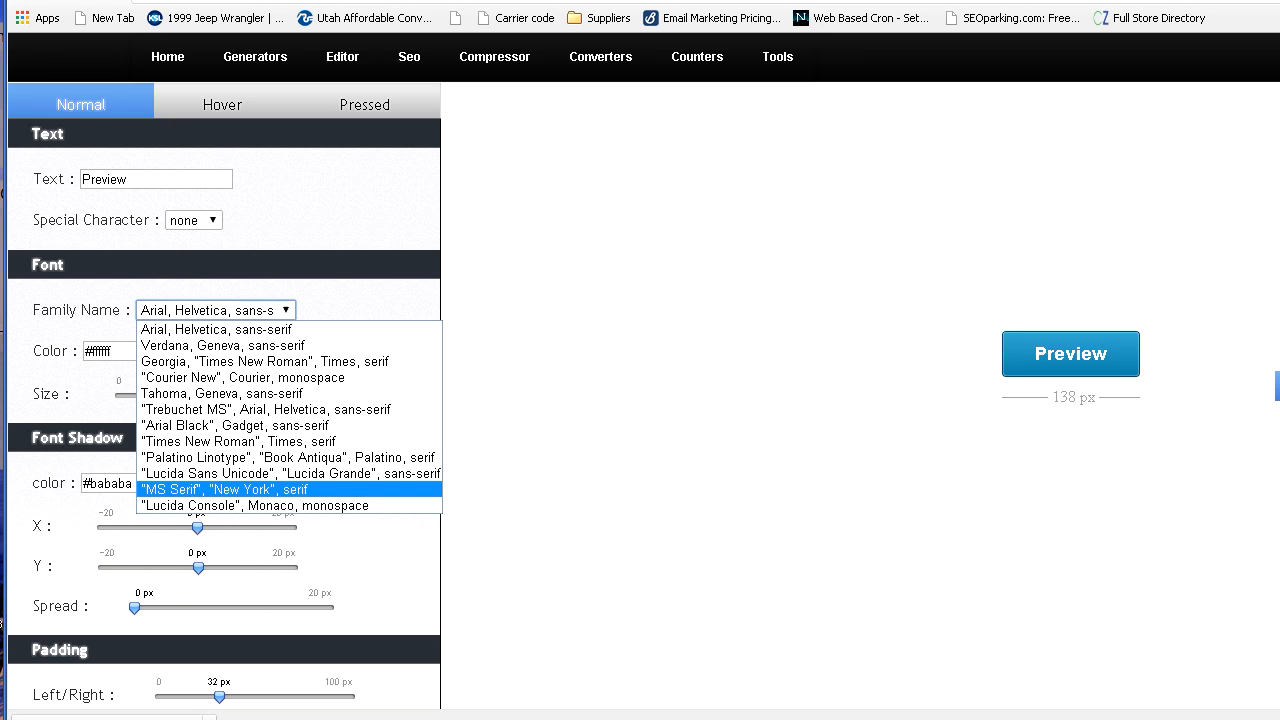
{"action": "left_click", "coordinate": [240, 441]}
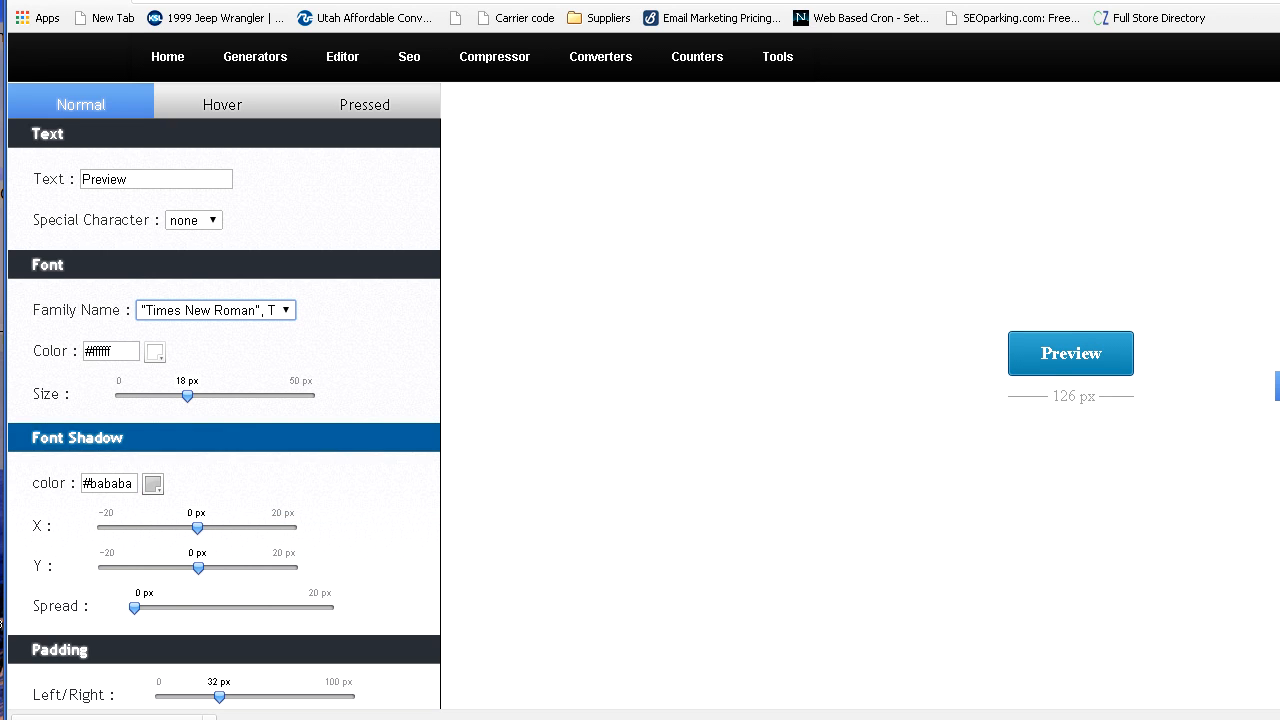
{"action": "left_click", "coordinate": [215, 310]}
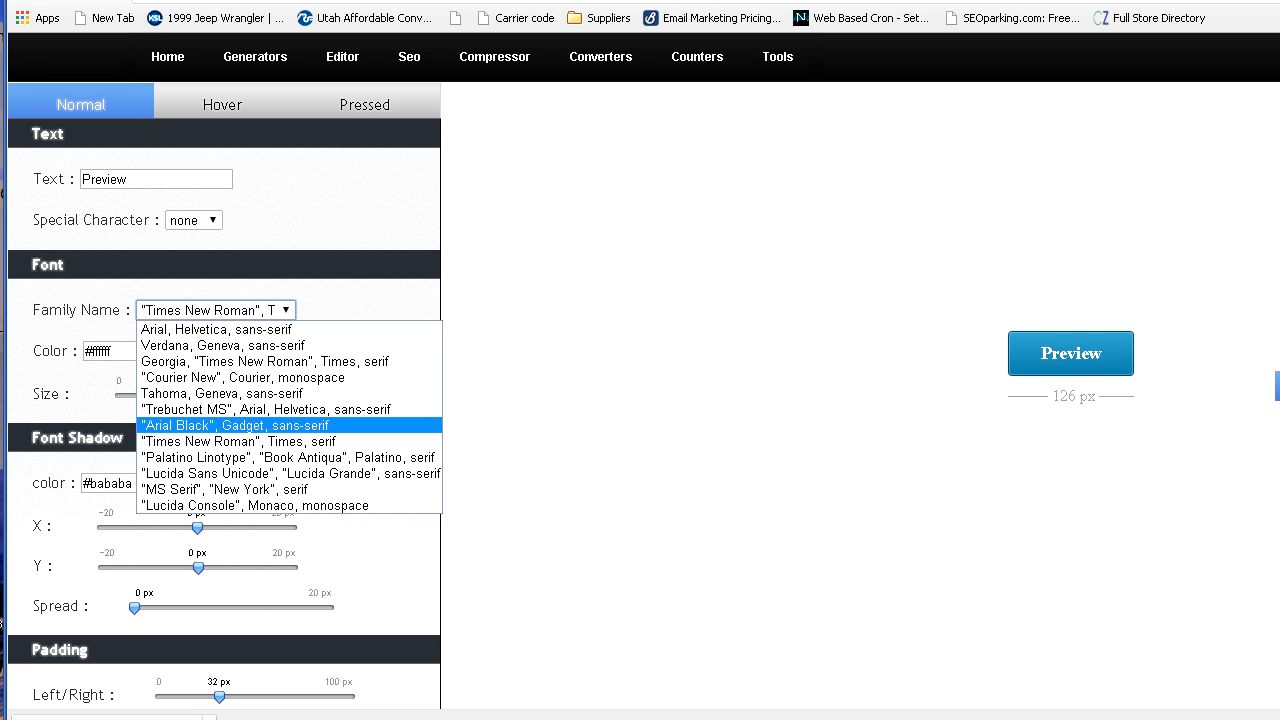
{"action": "left_click", "coordinate": [235, 426]}
{"action": "left_click", "coordinate": [215, 310]}
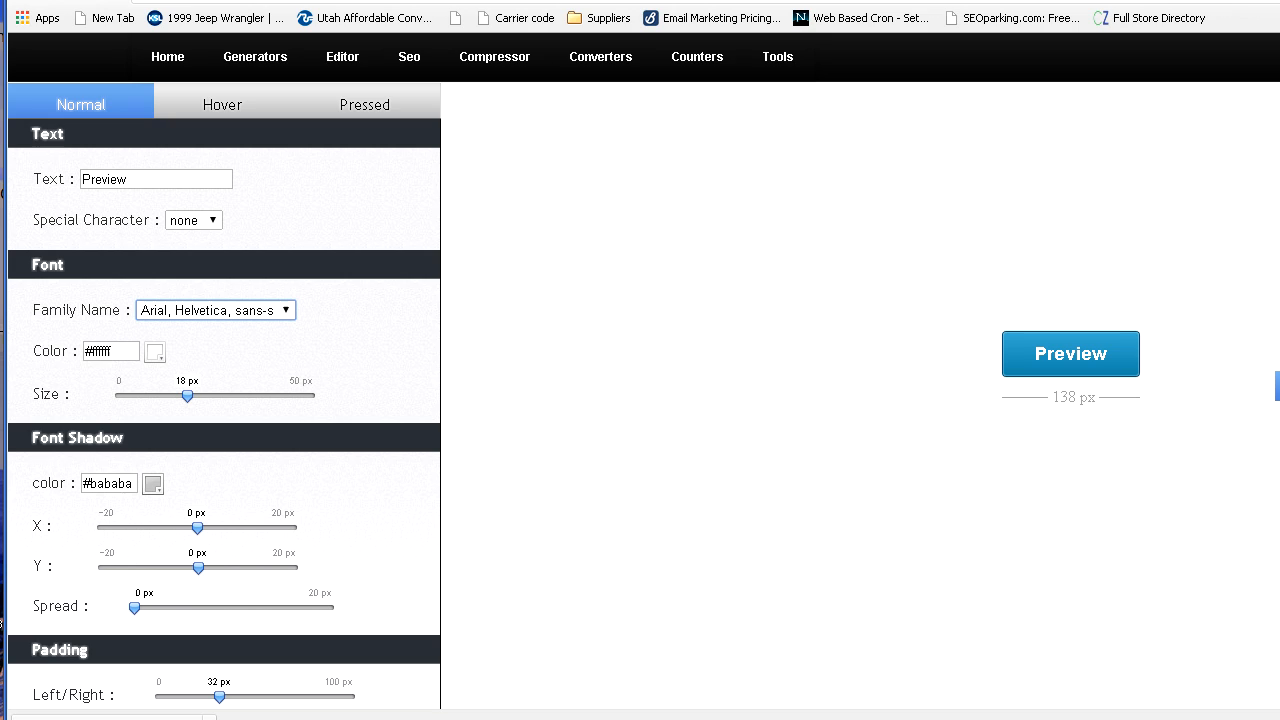
Set the font size to 28 px and give the text a #050505 shadow with 2 px X and Y offsets and 7 px spread
{"action": "left_click_drag", "start_coordinate": [187, 396], "coordinate": [228, 396]}
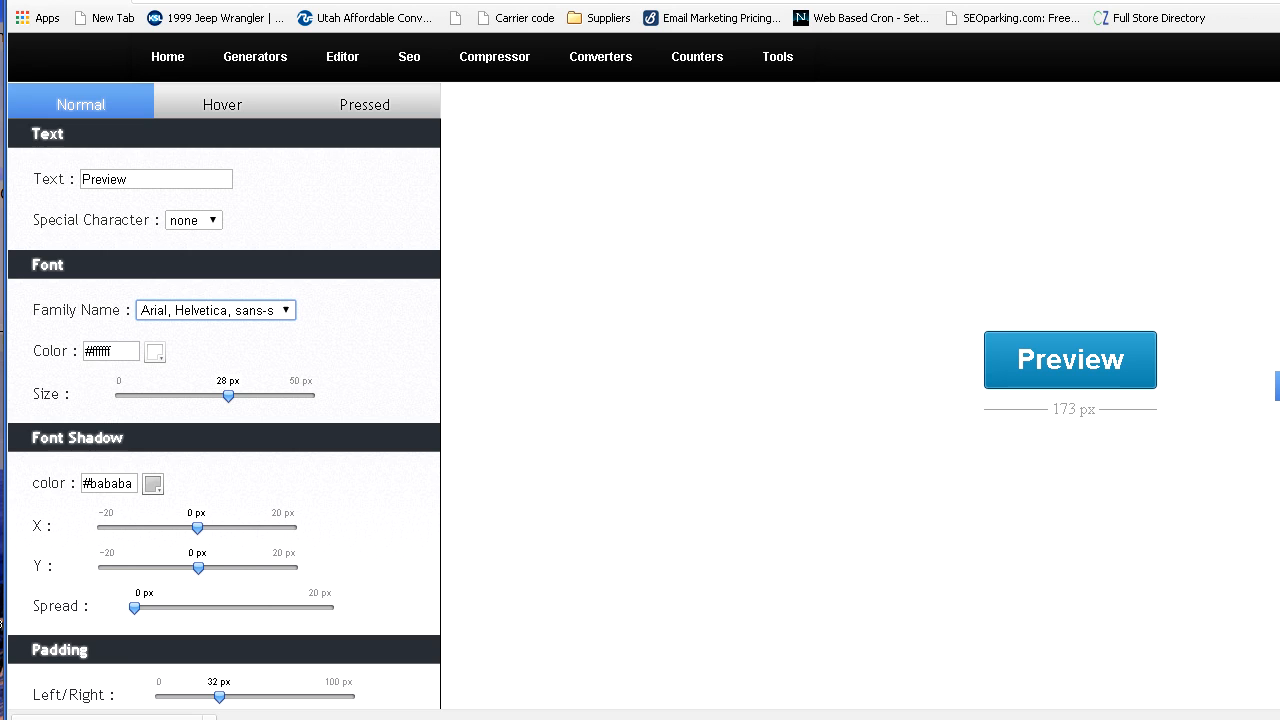
{"action": "left_click", "coordinate": [153, 484]}
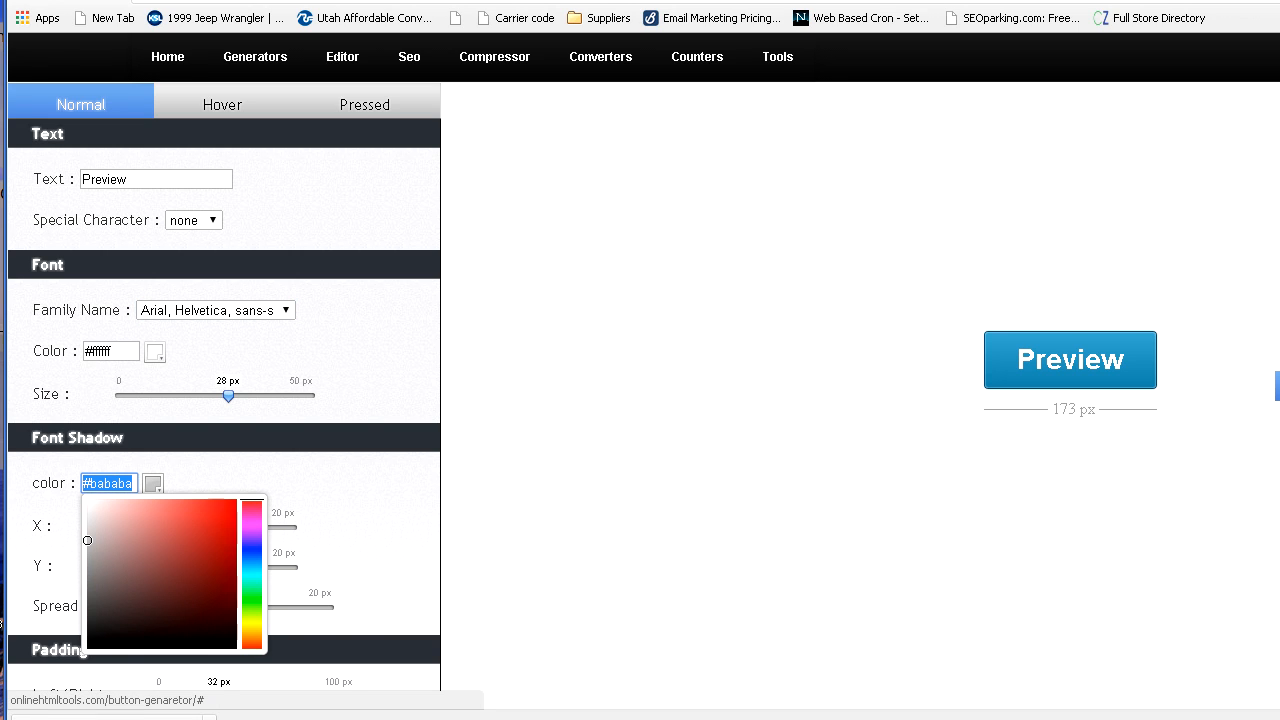
{"action": "mouse_move", "coordinate": [87, 540]}
{"action": "left_mouse_down"}
{"action": "mouse_move", "coordinate": [123, 586]}
{"action": "mouse_move", "coordinate": [92, 646]}
{"action": "left_mouse_up"}
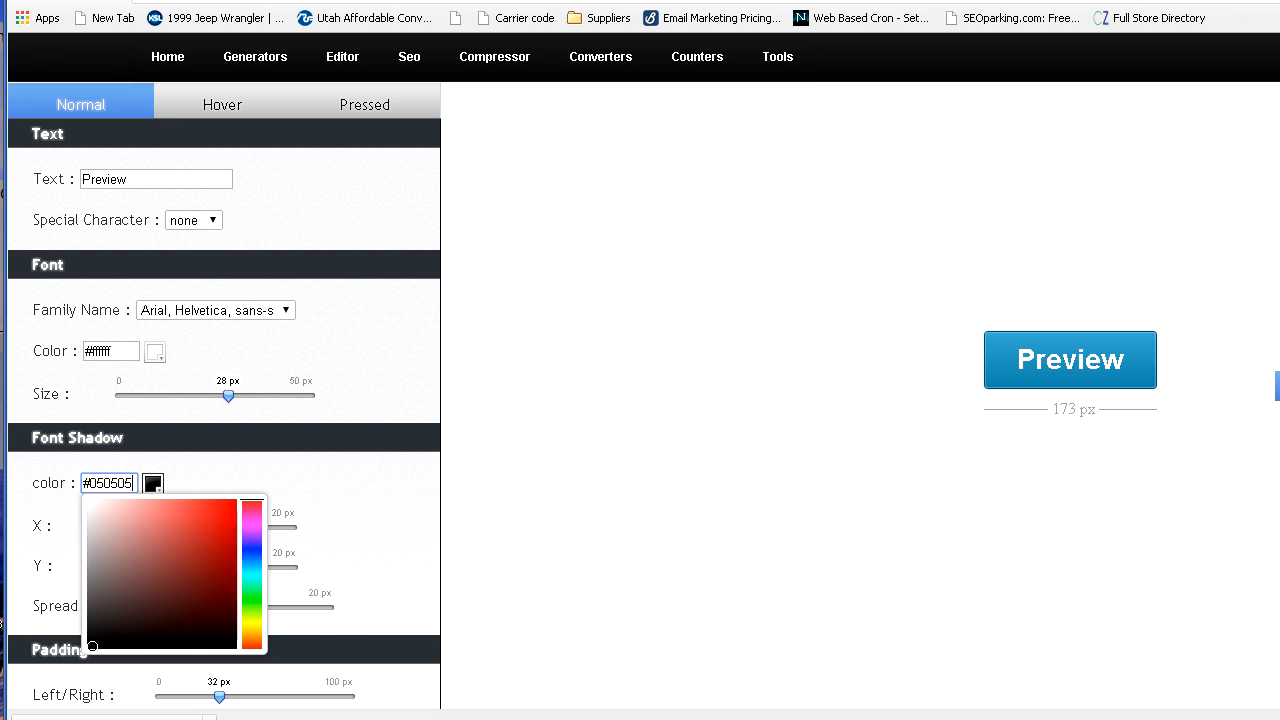
{"action": "left_click", "coordinate": [360, 540]}
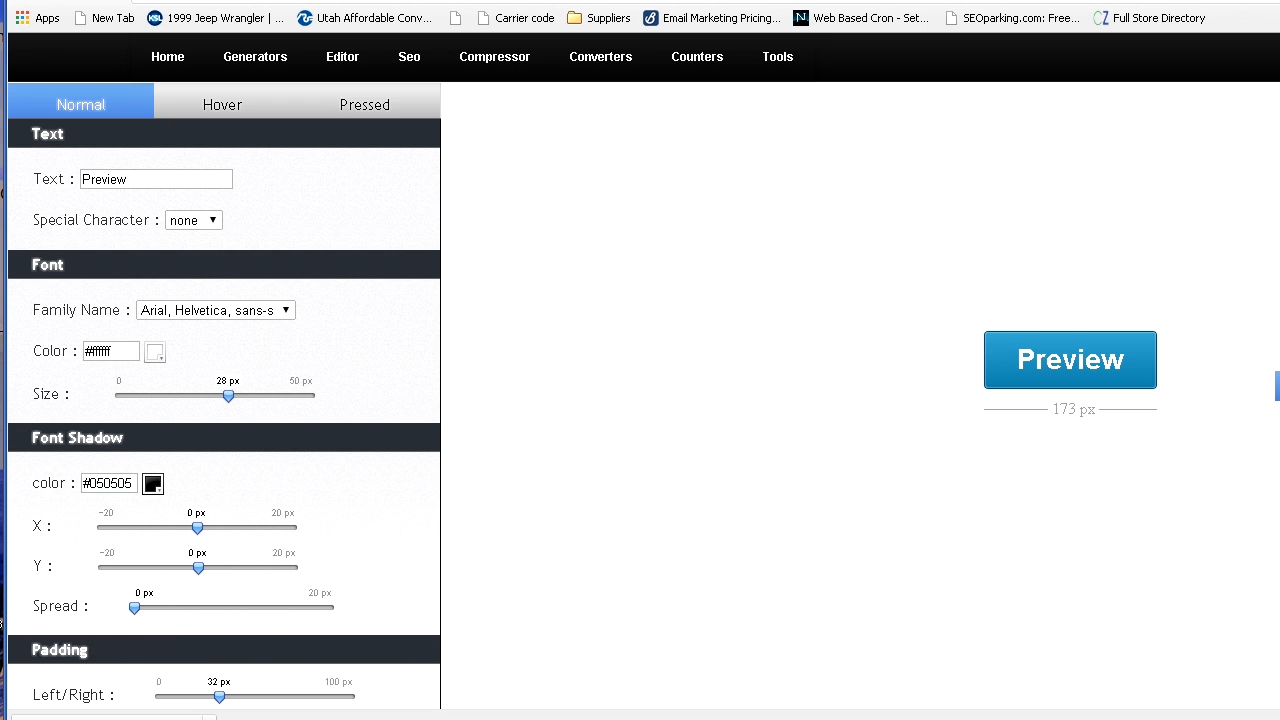
{"action": "left_click_drag", "start_coordinate": [197, 527], "coordinate": [209, 567]}
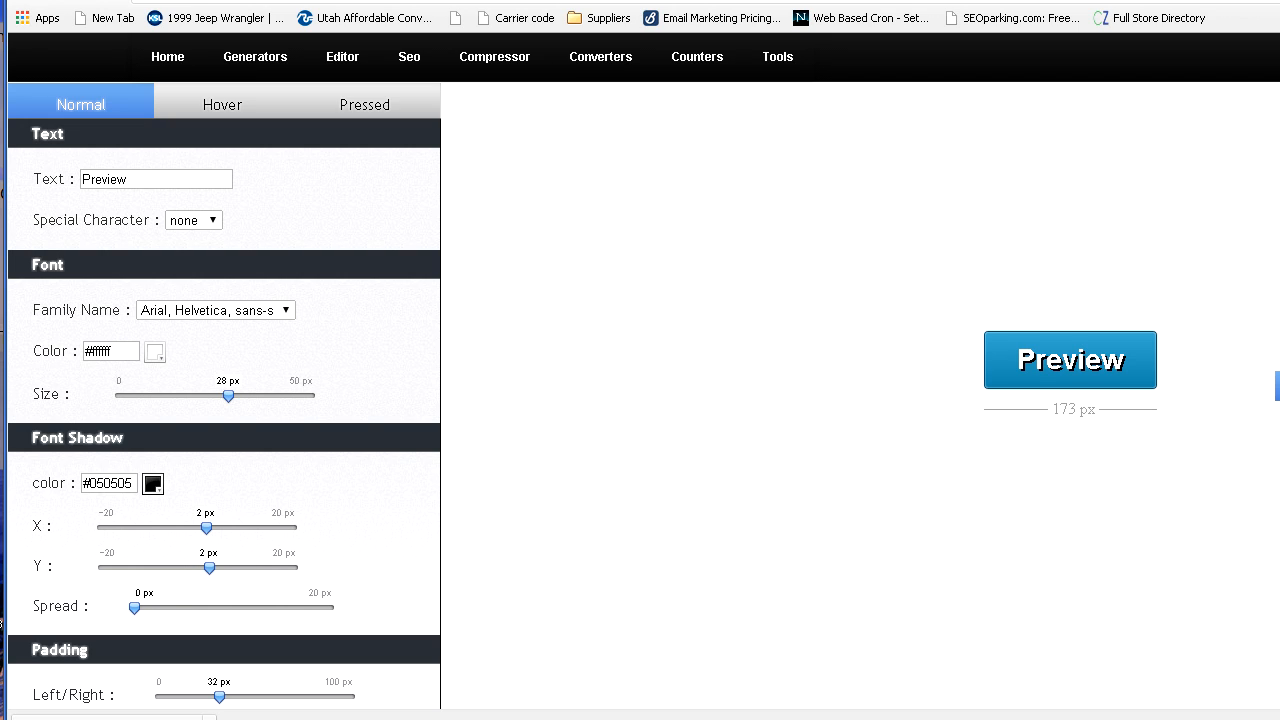
{"action": "left_click_drag", "start_coordinate": [134, 607], "coordinate": [202, 607]}
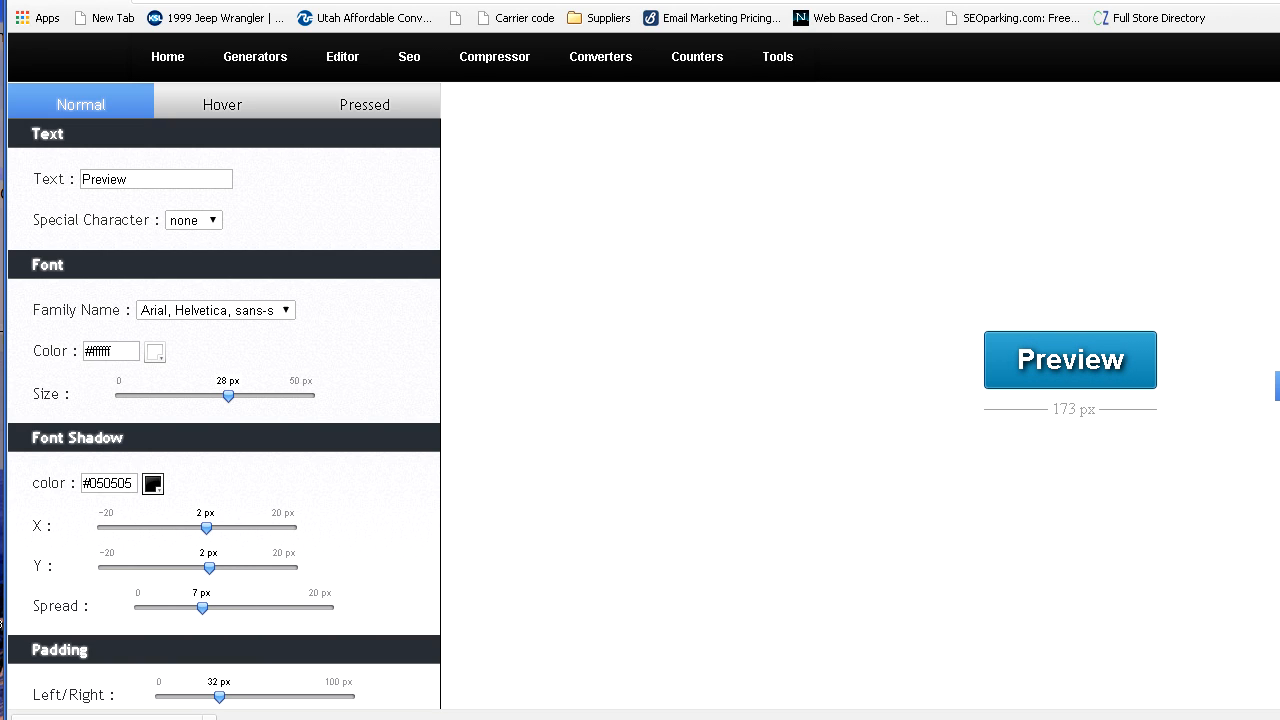
Set the button's left/right padding to 26 px and its border size to 4 px
{"action": "scroll", "coordinate": [224, 393], "scroll_direction": "down", "scroll_amount": 4}
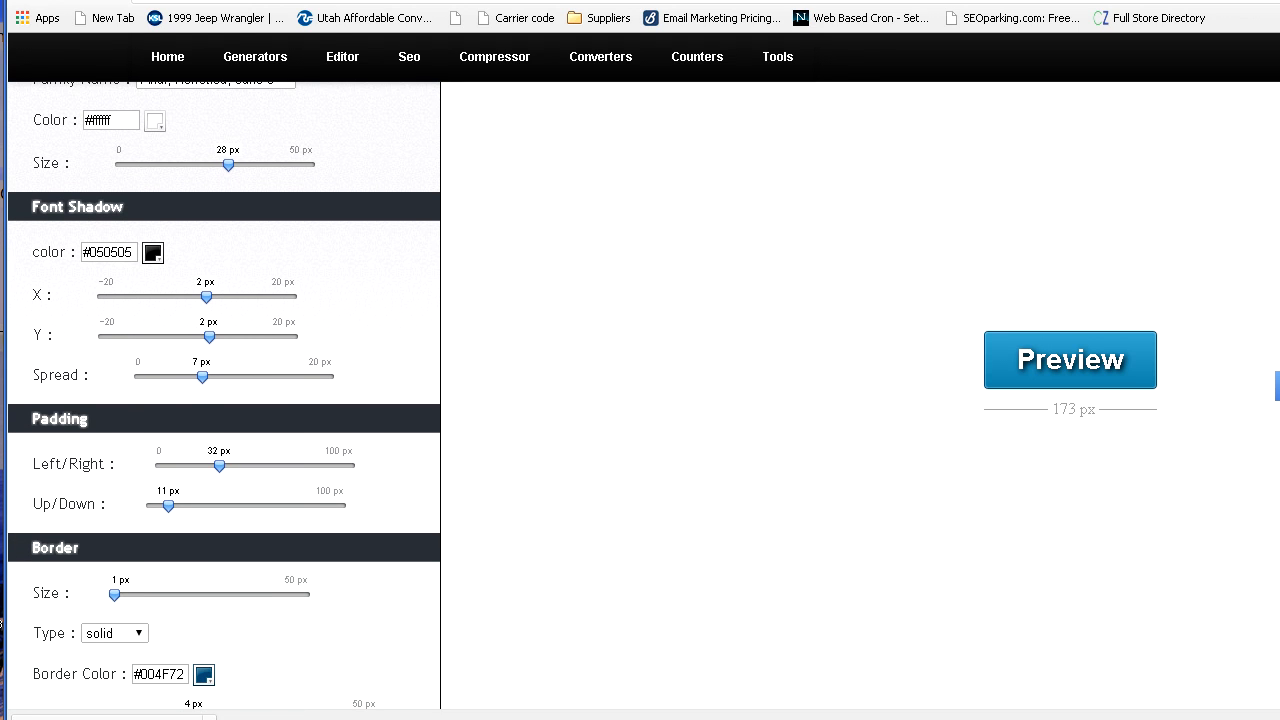
{"action": "mouse_move", "coordinate": [219, 466]}
{"action": "left_mouse_down"}
{"action": "mouse_move", "coordinate": [257, 466]}
{"action": "mouse_move", "coordinate": [206, 466]}
{"action": "left_mouse_up"}
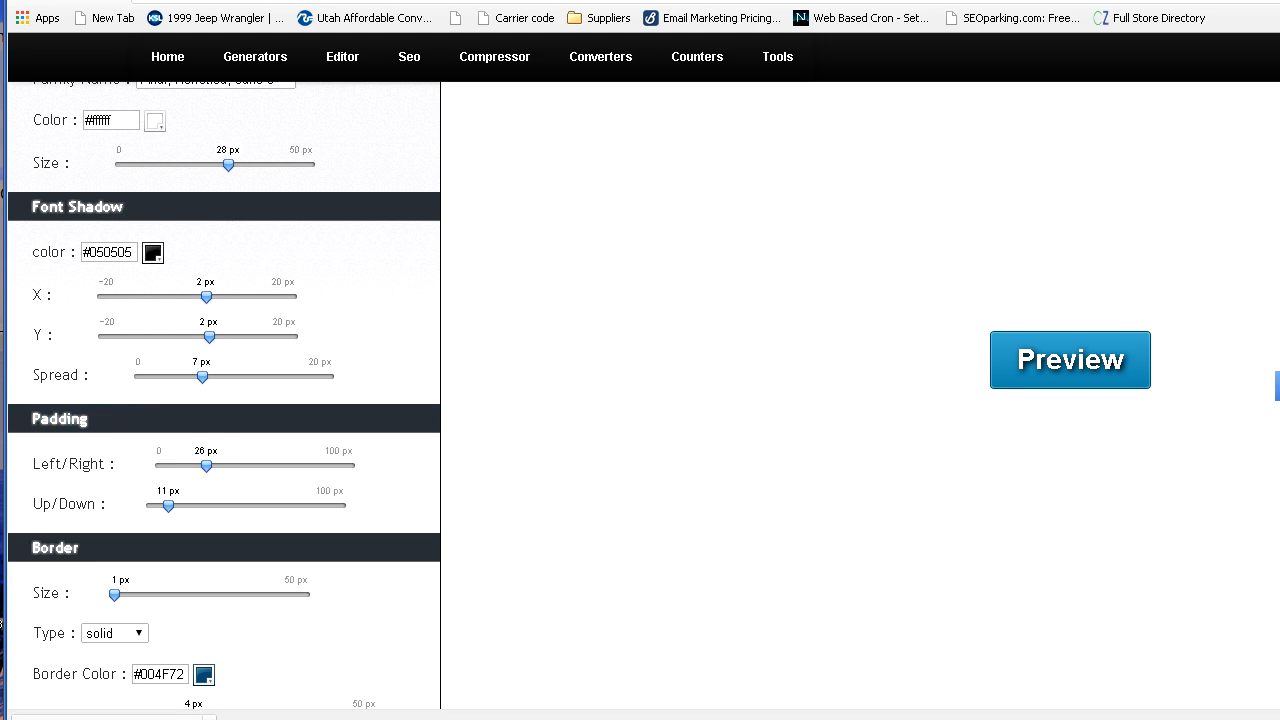
{"action": "scroll", "coordinate": [224, 418], "scroll_direction": "down", "scroll_amount": 1}
{"action": "scroll", "coordinate": [224, 400], "scroll_direction": "down", "scroll_amount": 3}
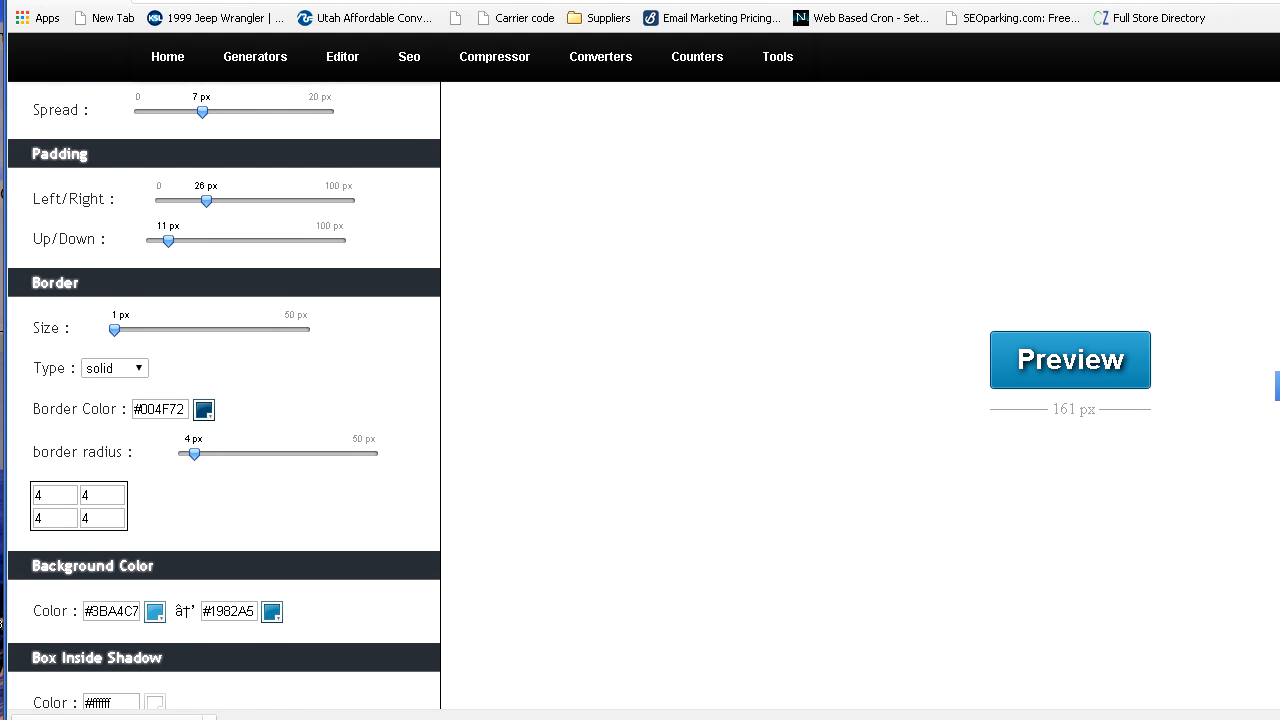
{"action": "left_click", "coordinate": [224, 283]}
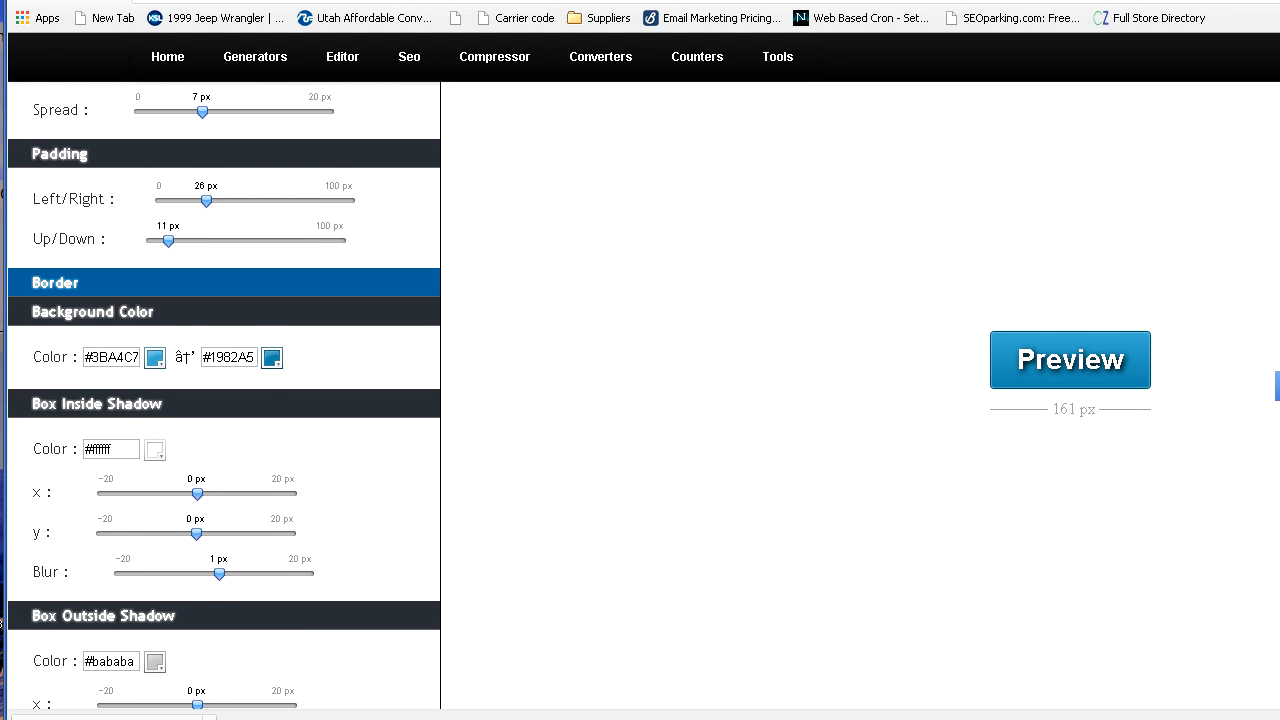
{"action": "left_click", "coordinate": [224, 283]}
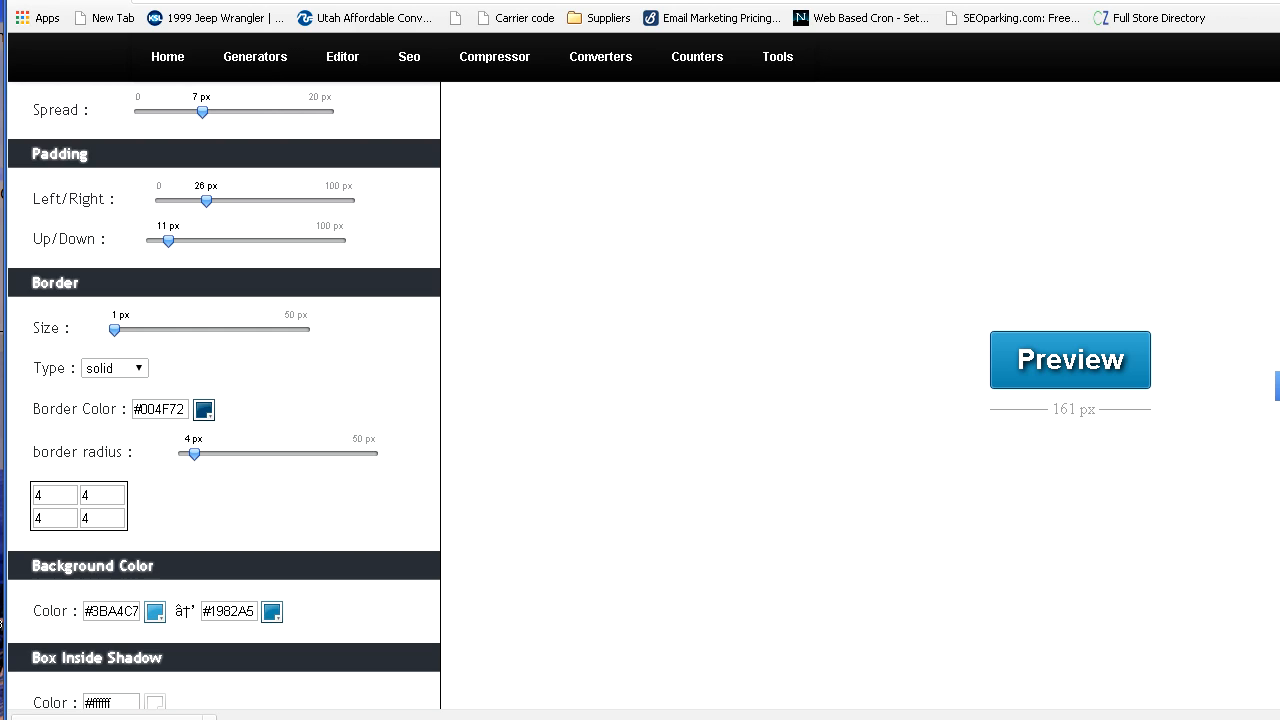
{"action": "left_click_drag", "start_coordinate": [114, 330], "coordinate": [125, 330]}
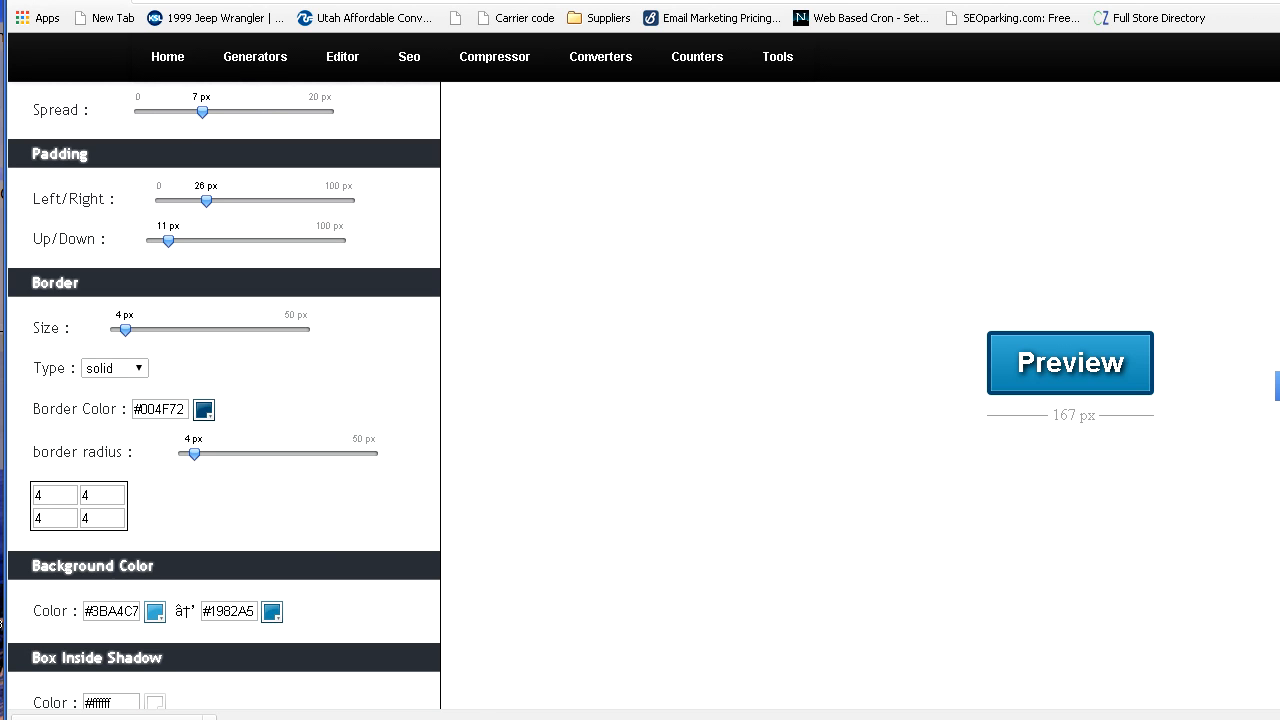
Change the button's border colour to near-black #0a0a0a and its border radius to 17 px
{"action": "left_click", "coordinate": [204, 410]}
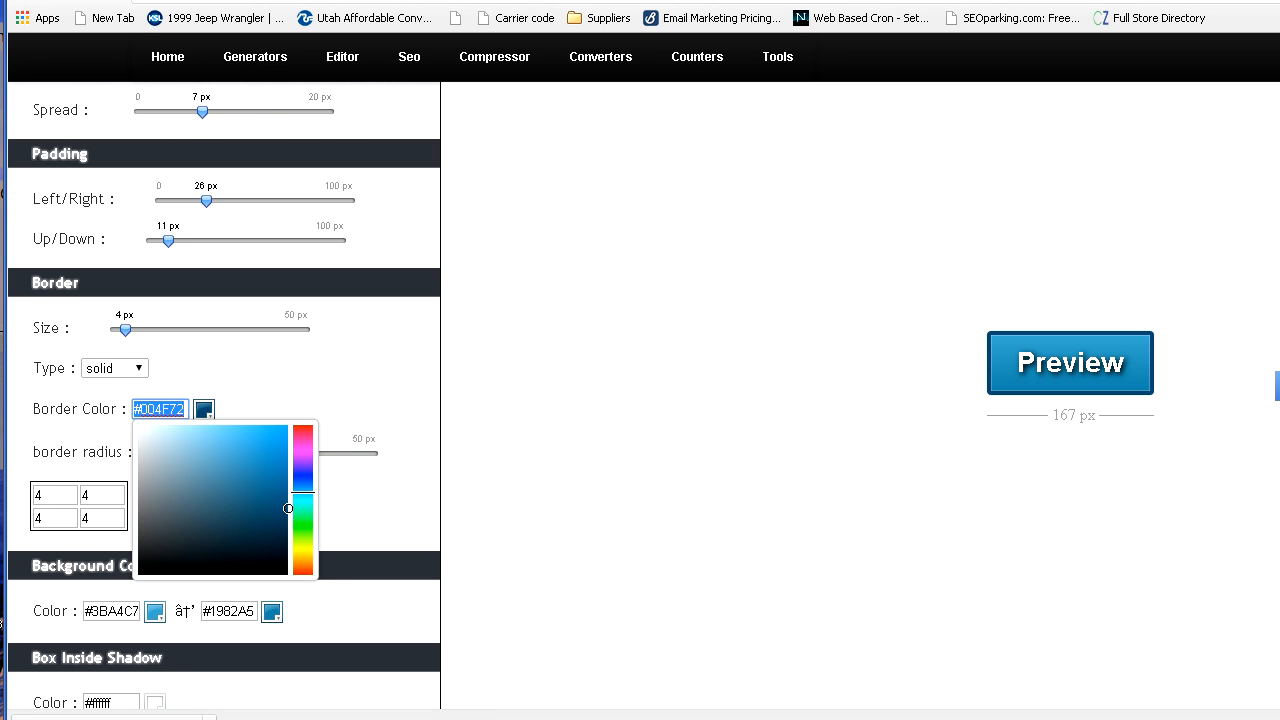
{"action": "mouse_move", "coordinate": [288, 508]}
{"action": "left_mouse_down"}
{"action": "mouse_move", "coordinate": [203, 503]}
{"action": "mouse_move", "coordinate": [141, 570]}
{"action": "left_mouse_up"}
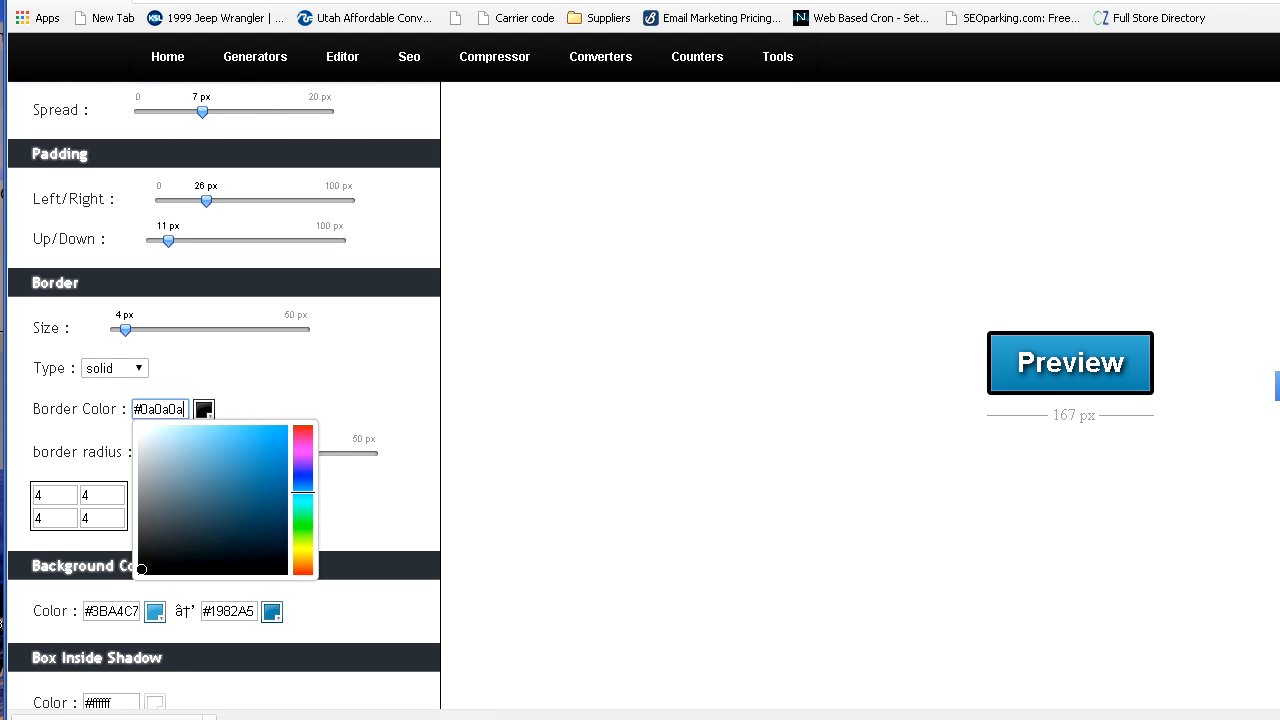
{"action": "left_click", "coordinate": [372, 512]}
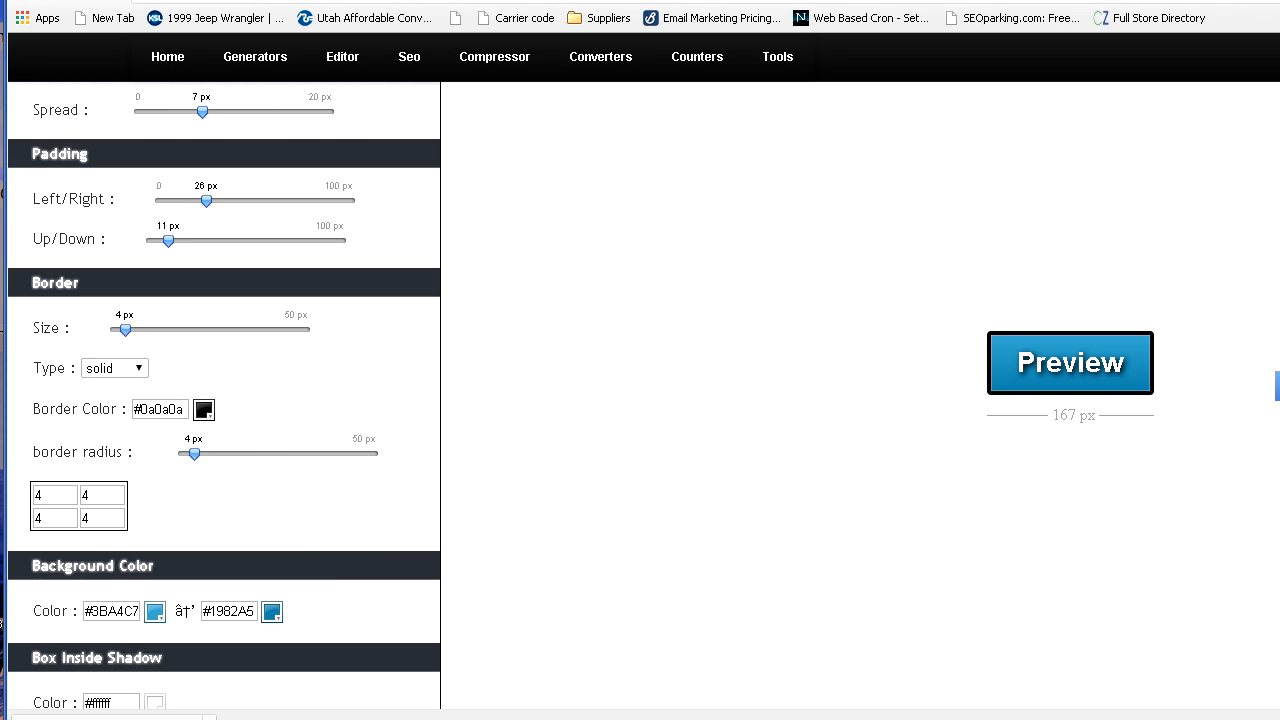
{"action": "left_click_drag", "start_coordinate": [194, 453], "coordinate": [245, 453]}
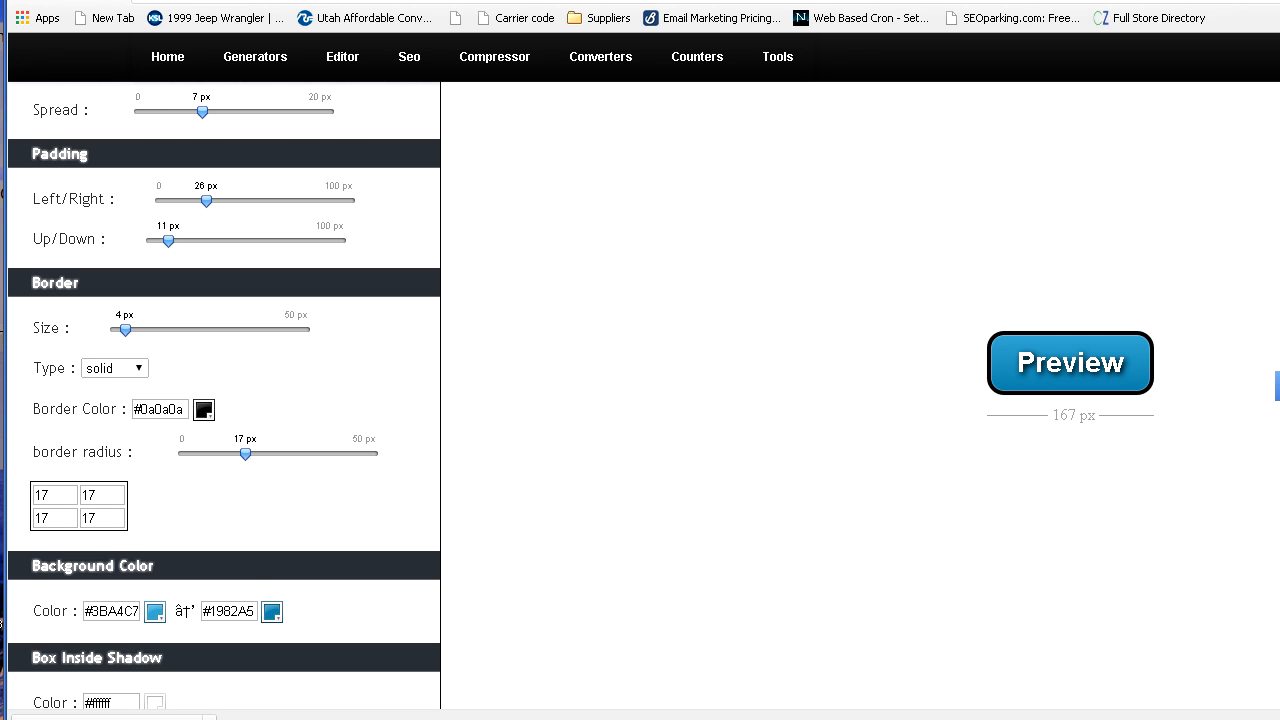
Change the button's background gradient to run from pink #ff00b7 to #cf29bc
{"action": "scroll", "coordinate": [224, 396], "scroll_direction": "down", "scroll_amount": 2}
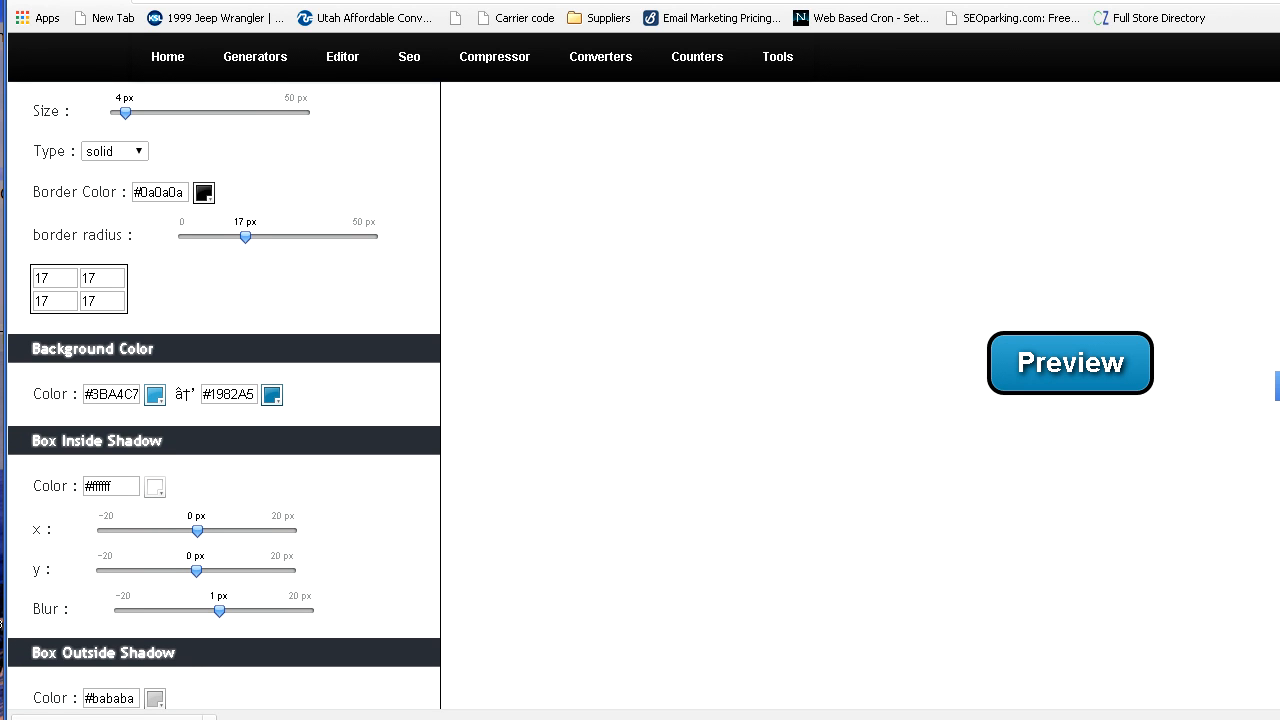
{"action": "left_click", "coordinate": [154, 394]}
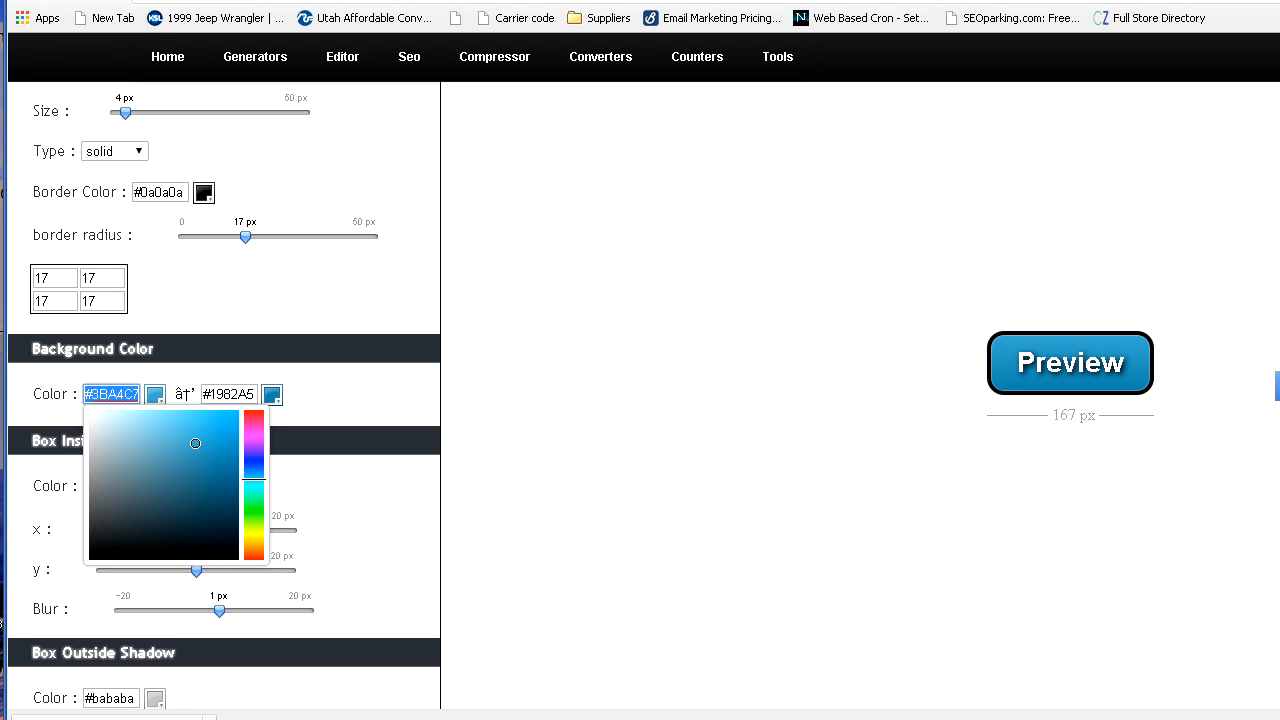
{"action": "mouse_move", "coordinate": [254, 480]}
{"action": "left_mouse_down"}
{"action": "mouse_move", "coordinate": [254, 426]}
{"action": "mouse_move", "coordinate": [238, 411]}
{"action": "left_mouse_up"}
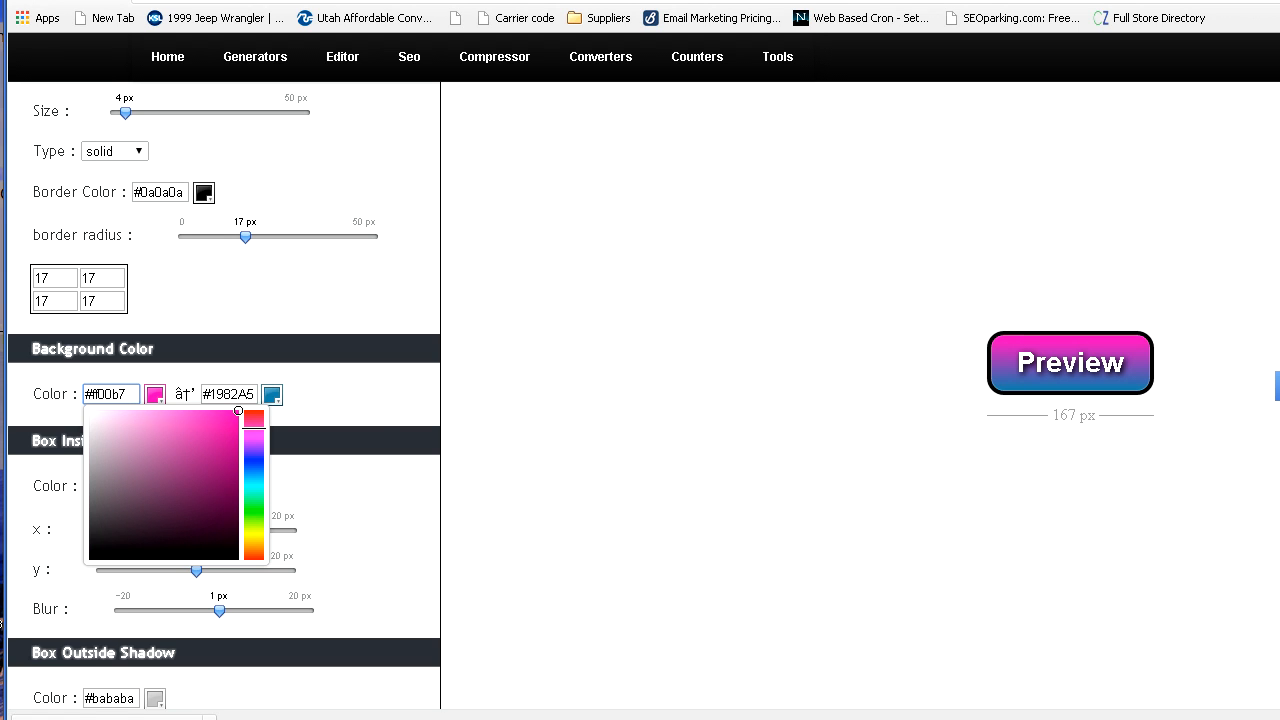
{"action": "left_click", "coordinate": [272, 395]}
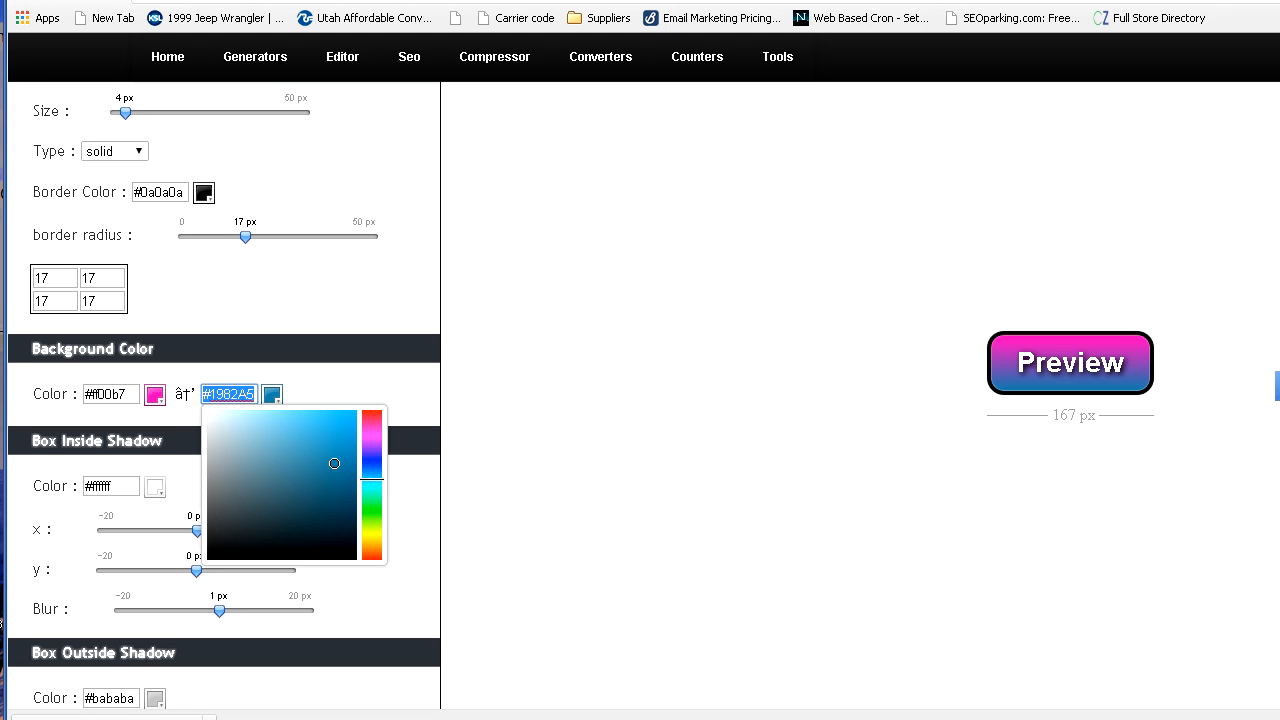
{"action": "type", "text": "#a51995"}
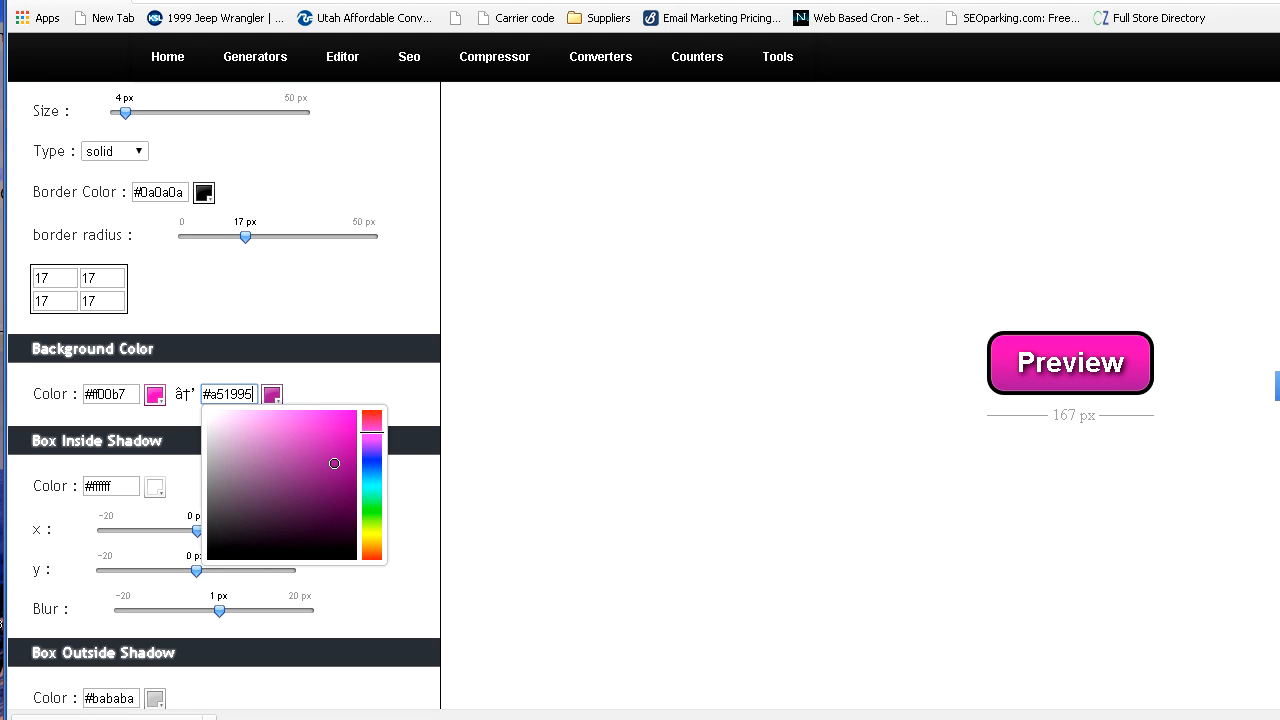
{"action": "left_click_drag", "start_coordinate": [334, 463], "coordinate": [326, 439]}
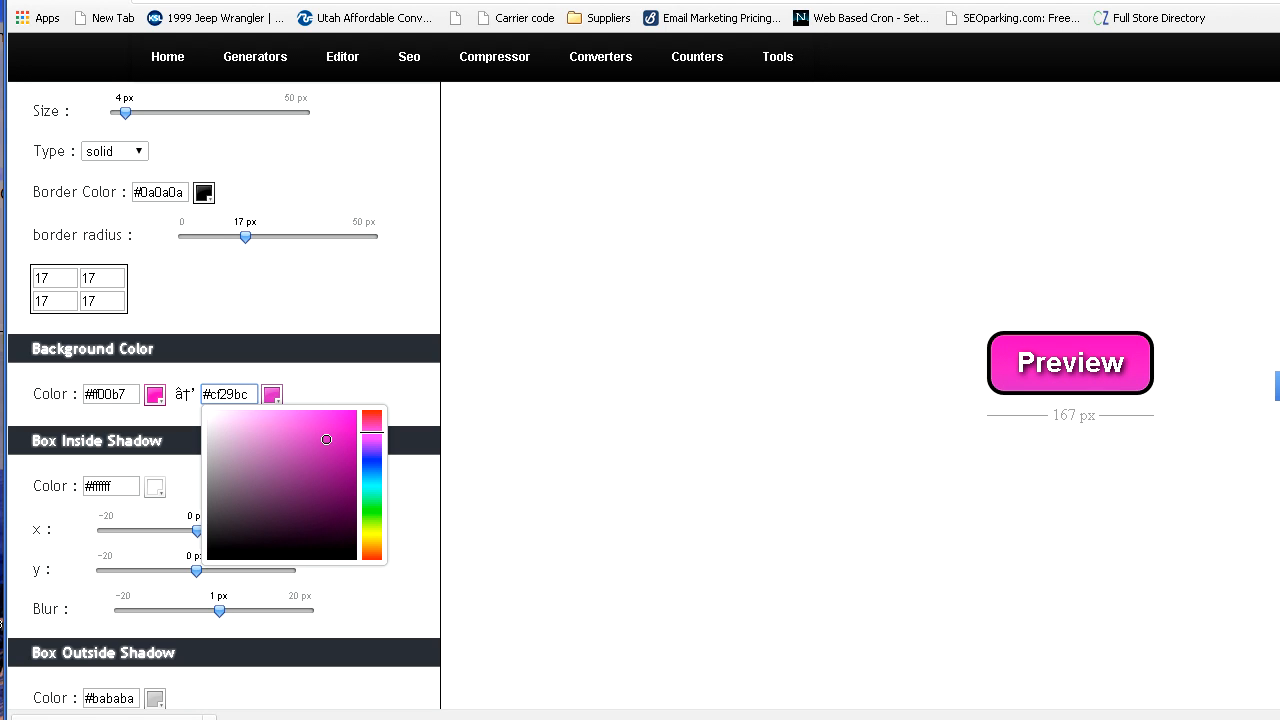
{"action": "left_click", "coordinate": [590, 420]}
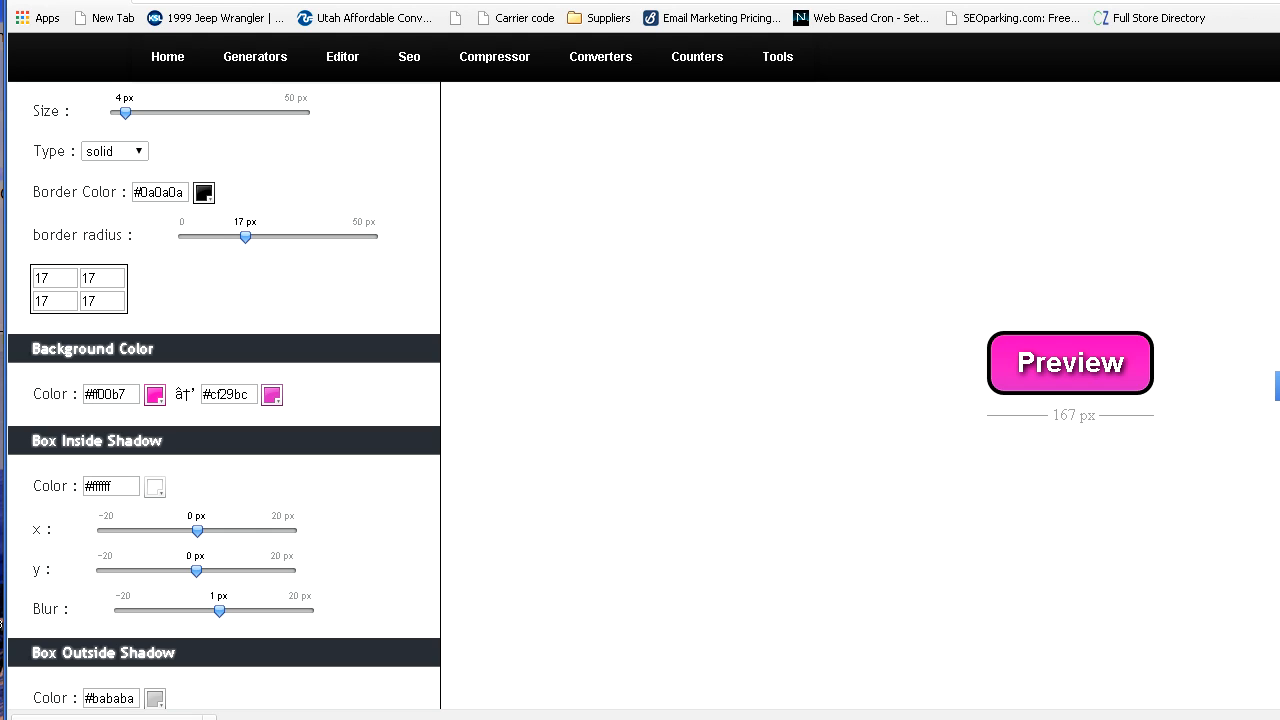
Set the button's inside box shadow to 3 px on x, 5 px on y and 20 px blur
{"action": "scroll", "coordinate": [224, 397], "scroll_direction": "down", "scroll_amount": 4}
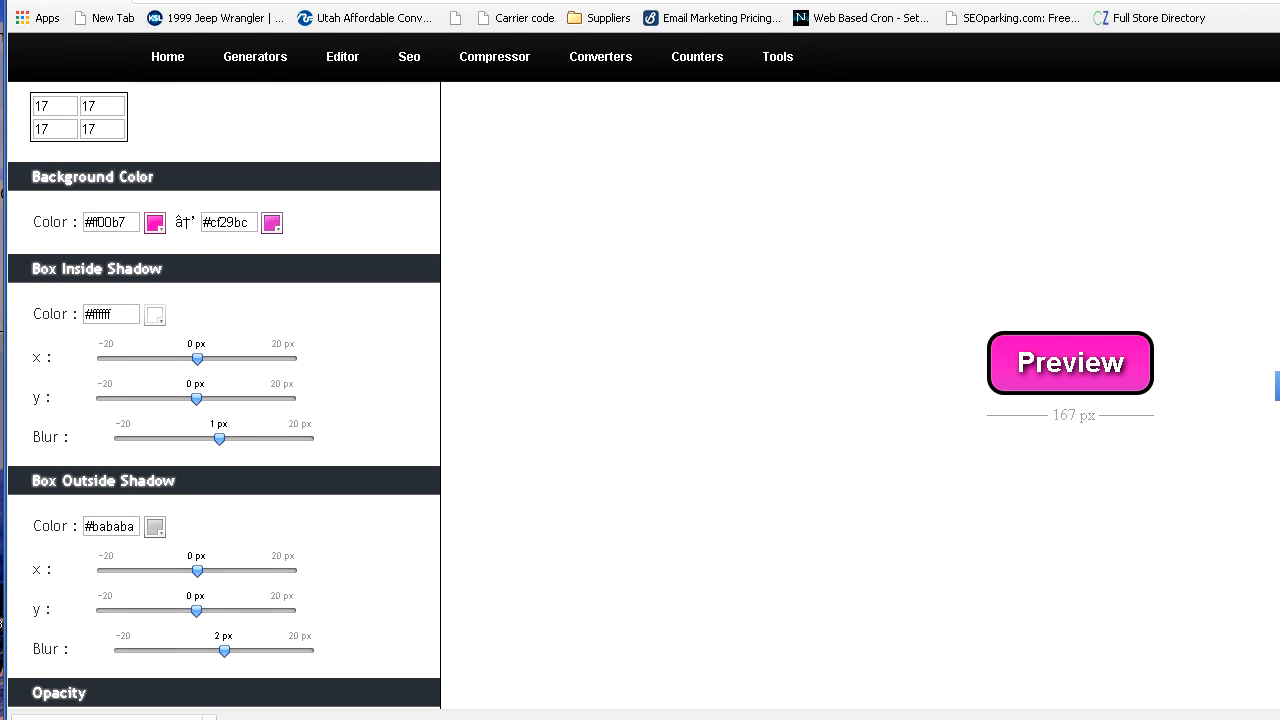
{"action": "left_click_drag", "start_coordinate": [197, 358], "coordinate": [314, 438]}
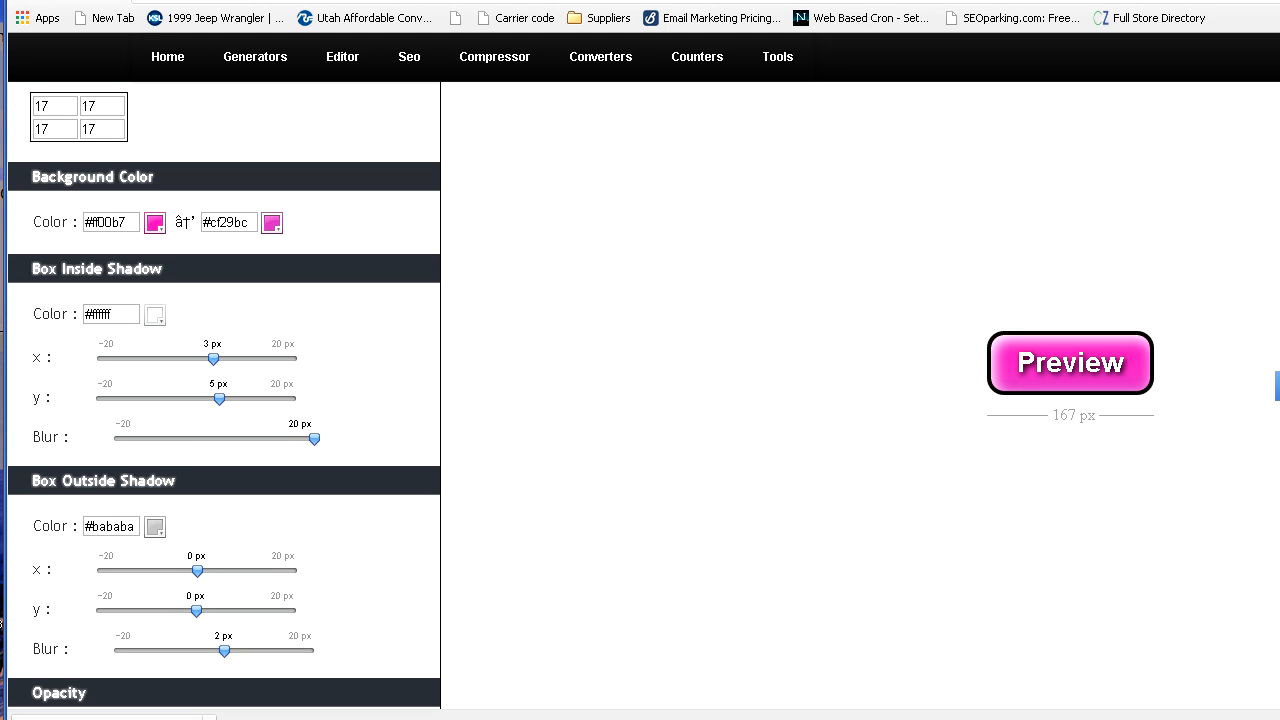
Set the button's outside box shadow to 2 px on x, 3 px on y and 10 px blur, and its opacity to 88
{"action": "scroll", "coordinate": [224, 396], "scroll_direction": "down", "scroll_amount": 2}
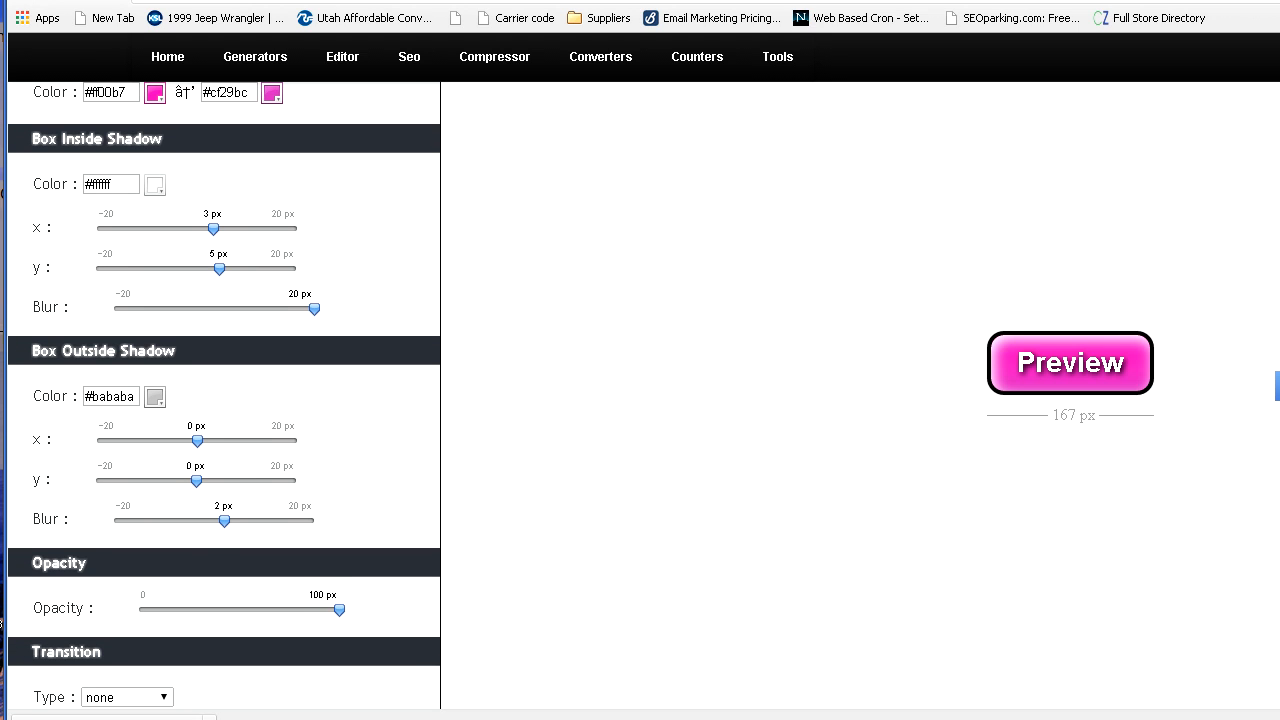
{"action": "left_click_drag", "start_coordinate": [197, 441], "coordinate": [264, 521]}
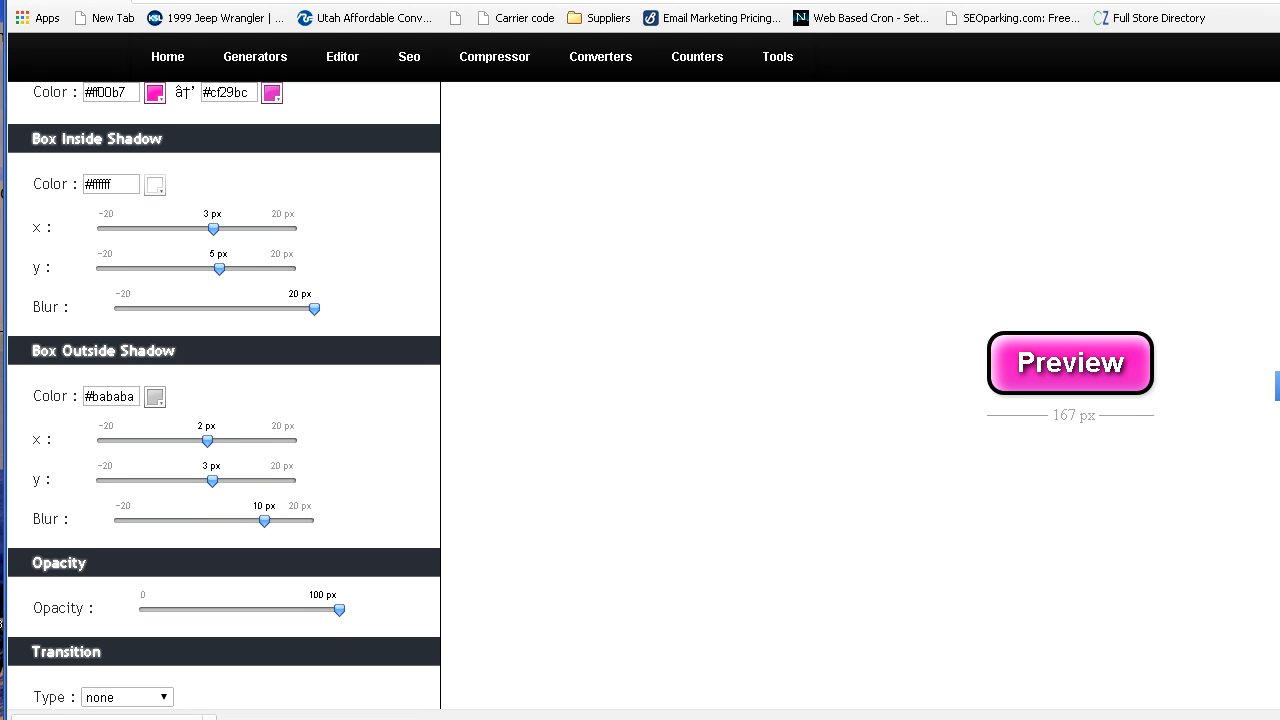
{"action": "scroll", "coordinate": [224, 396], "scroll_direction": "down", "scroll_amount": 2}
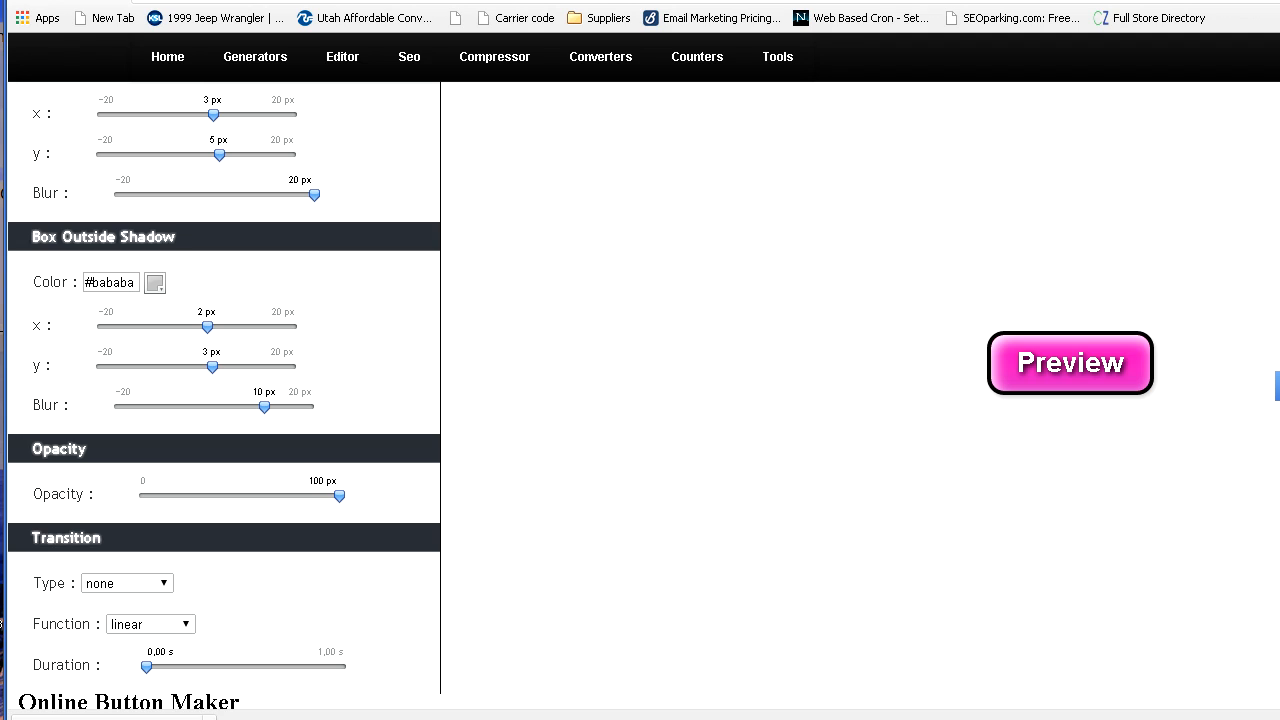
{"action": "mouse_move", "coordinate": [339, 495]}
{"action": "left_mouse_down"}
{"action": "mouse_move", "coordinate": [140, 495]}
{"action": "mouse_move", "coordinate": [339, 495]}
{"action": "mouse_move", "coordinate": [299, 495]}
{"action": "mouse_move", "coordinate": [337, 495]}
{"action": "mouse_move", "coordinate": [315, 495]}
{"action": "left_mouse_up"}
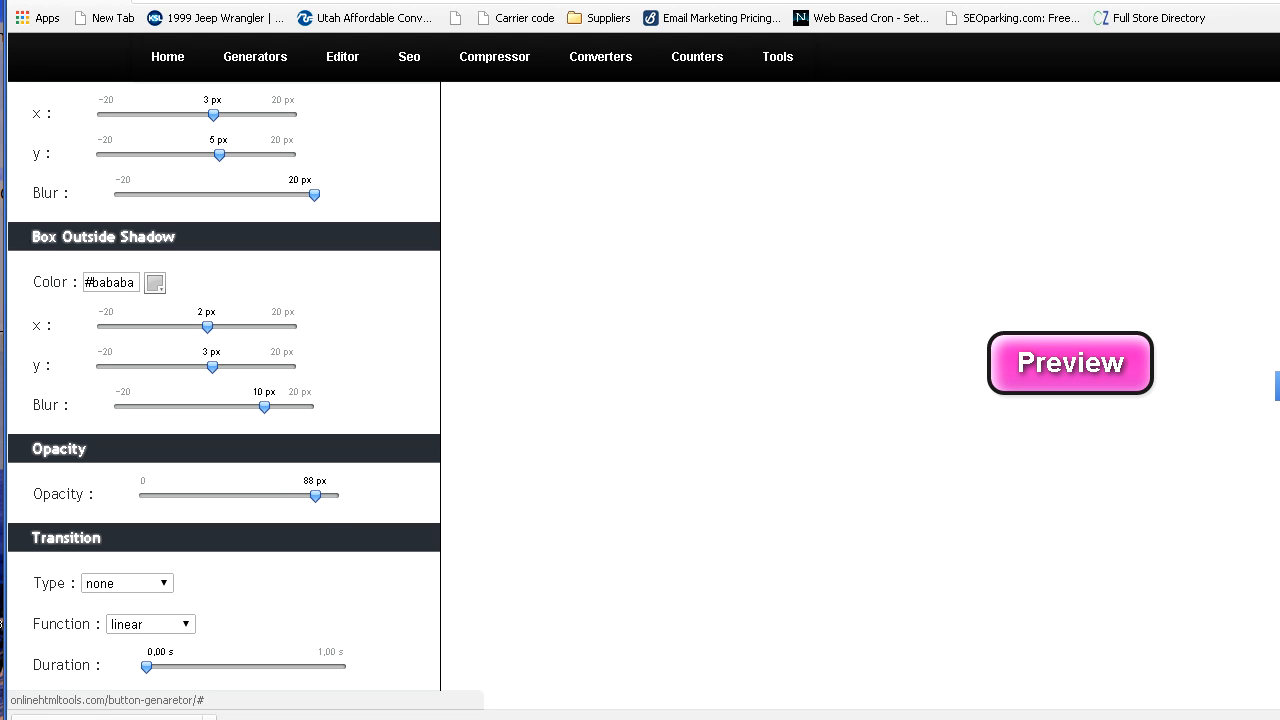
{"action": "scroll", "coordinate": [224, 400], "scroll_direction": "down", "scroll_amount": 3}
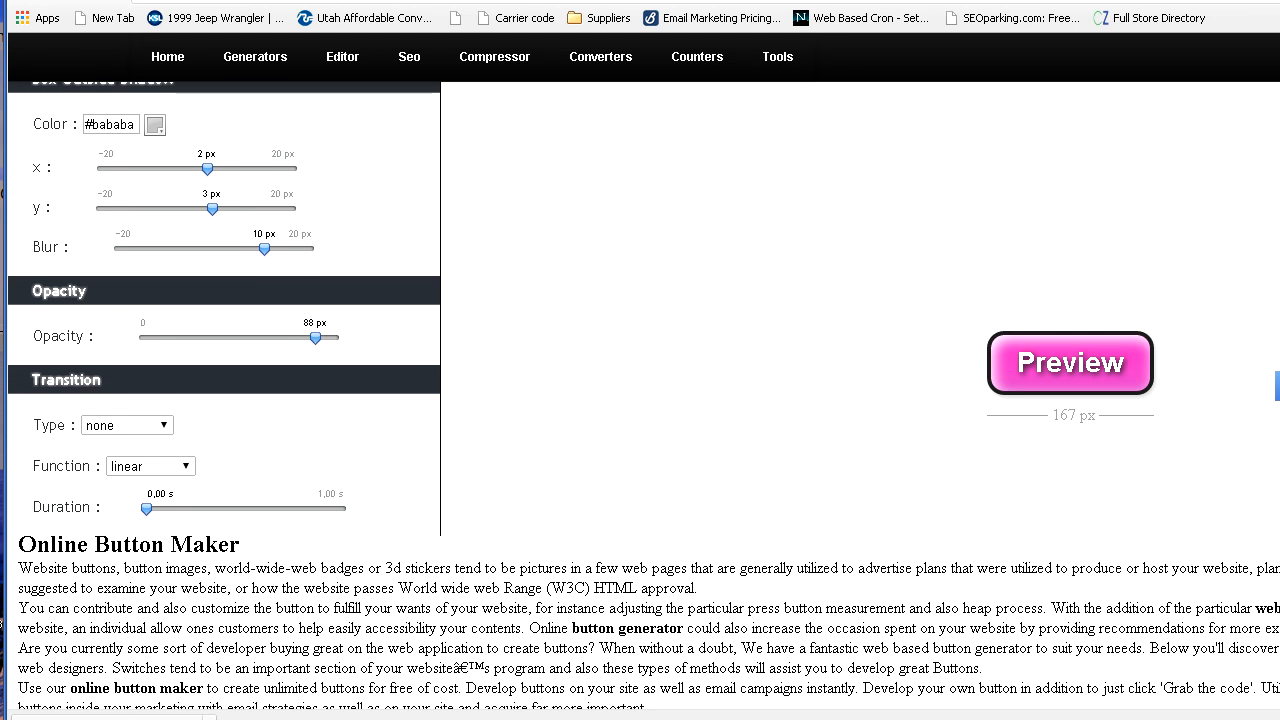
{"action": "left_click", "coordinate": [127, 425]}
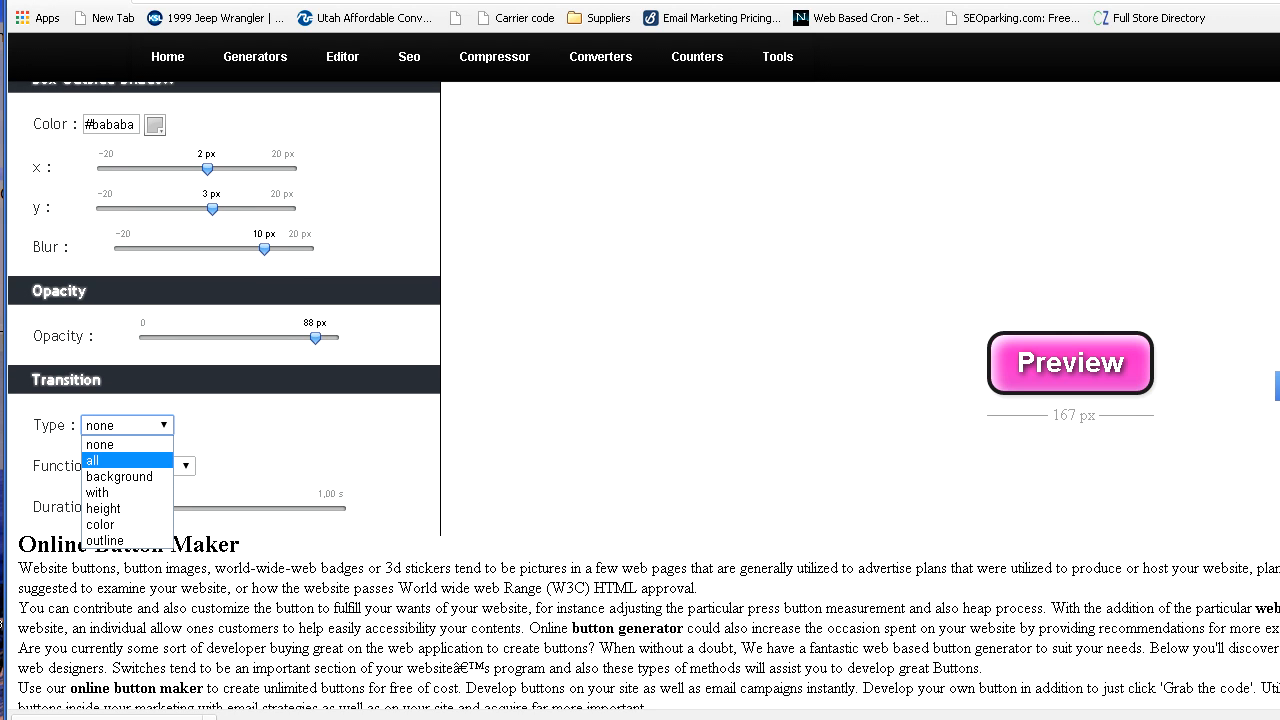
{"action": "left_click", "coordinate": [260, 450]}
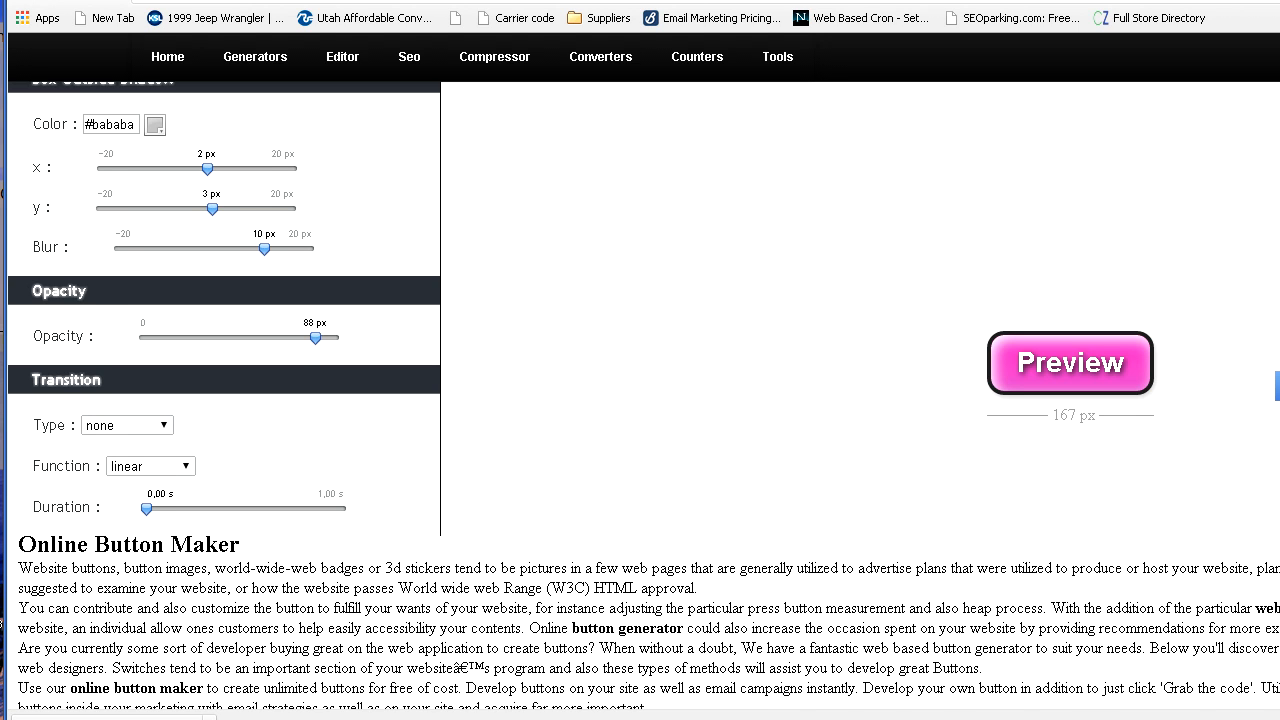
{"action": "scroll", "coordinate": [644, 396], "scroll_direction": "down", "scroll_amount": 1}
{"action": "scroll", "coordinate": [644, 396], "scroll_direction": "up", "scroll_amount": 1}
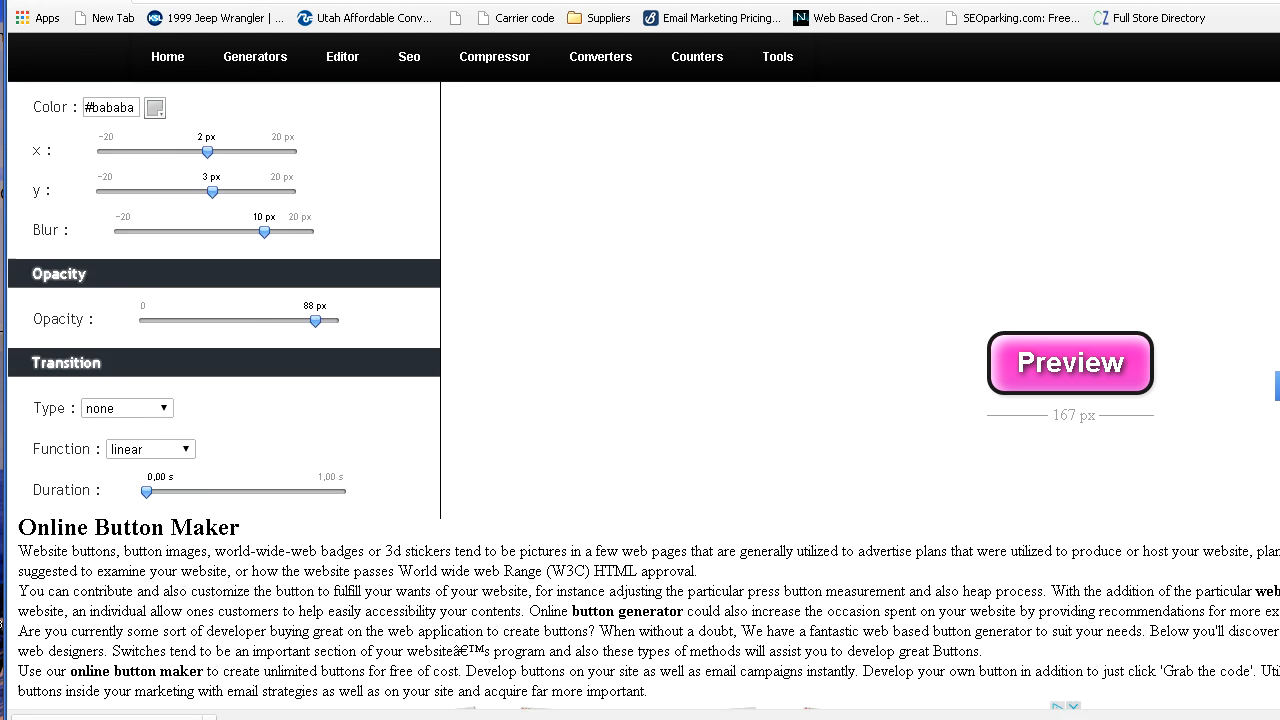
For the button's hover state, change the second background gradient colour to light pink #fa52e6
{"action": "scroll", "coordinate": [224, 396], "scroll_direction": "up", "scroll_amount": 10}
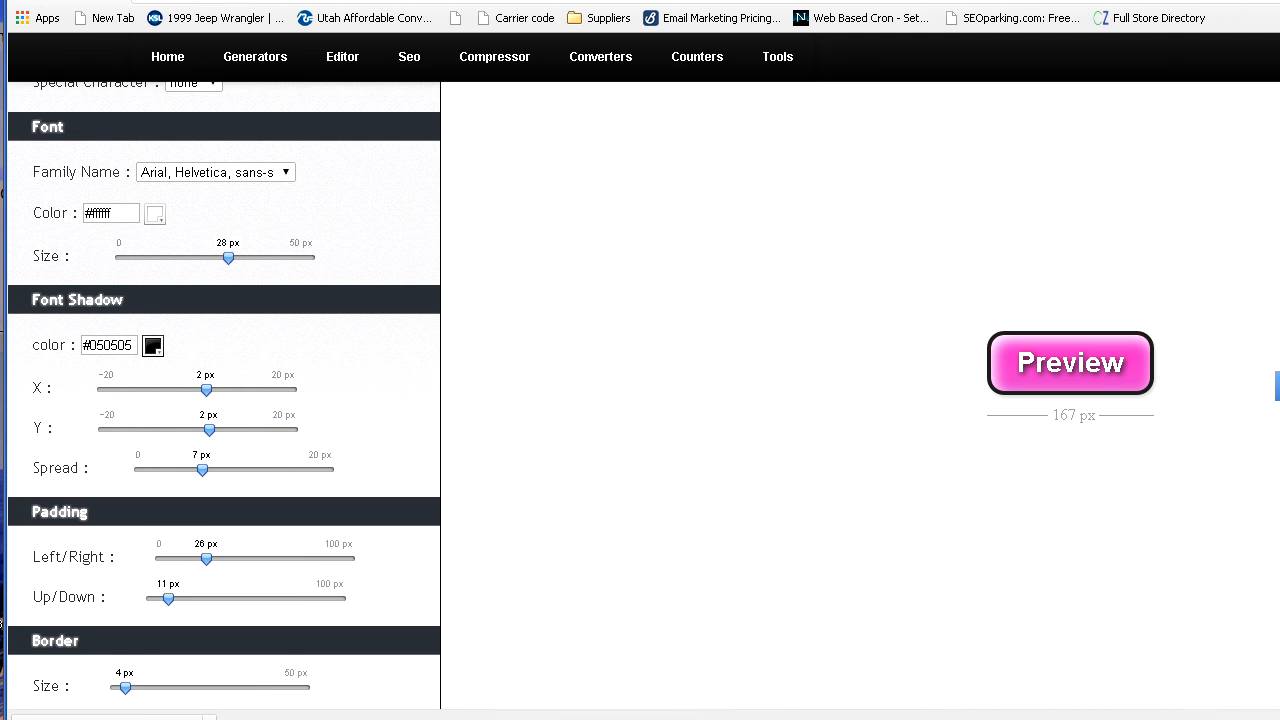
{"action": "scroll", "coordinate": [224, 396], "scroll_direction": "up", "scroll_amount": 3}
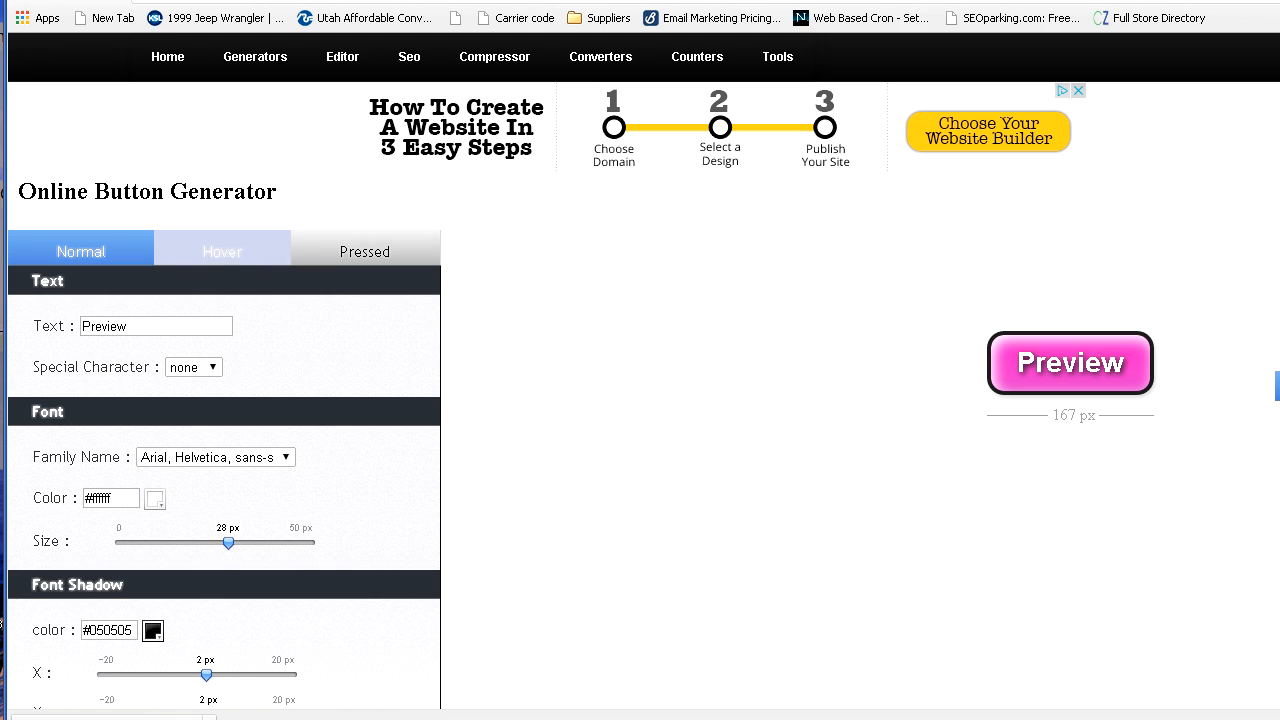
{"action": "left_click", "coordinate": [222, 251]}
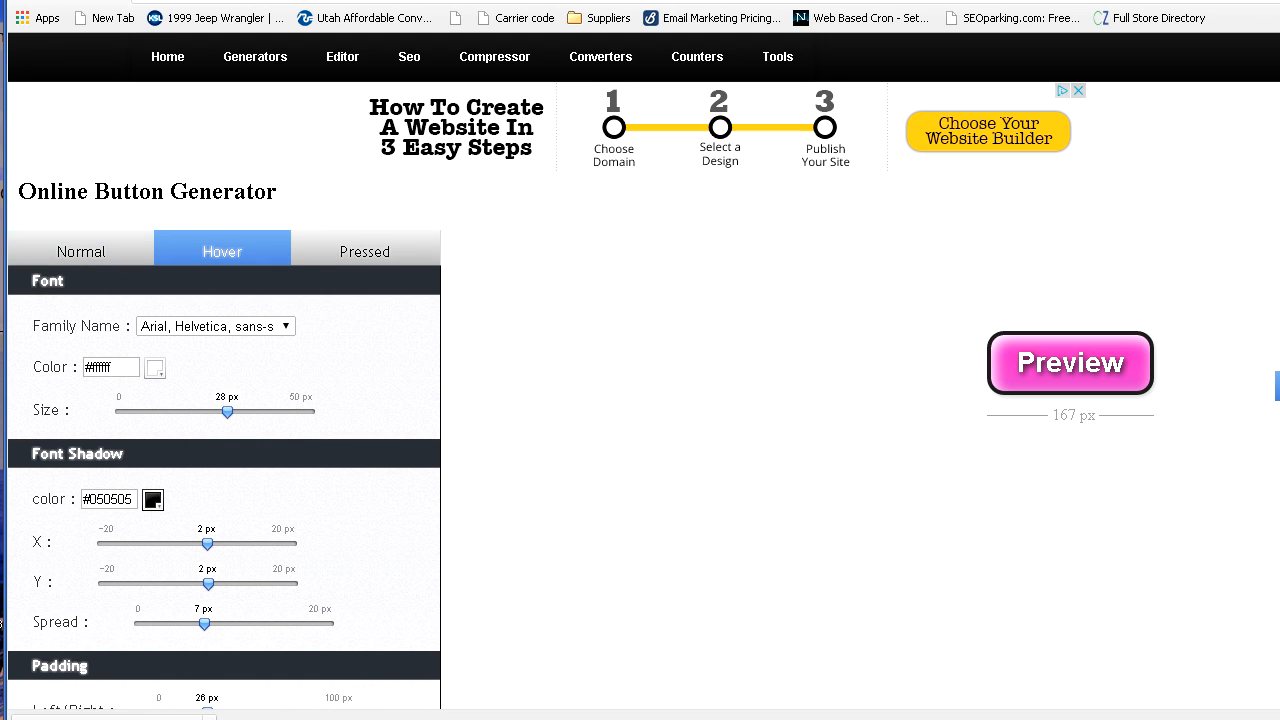
{"action": "scroll", "coordinate": [224, 400], "scroll_direction": "down", "scroll_amount": 5}
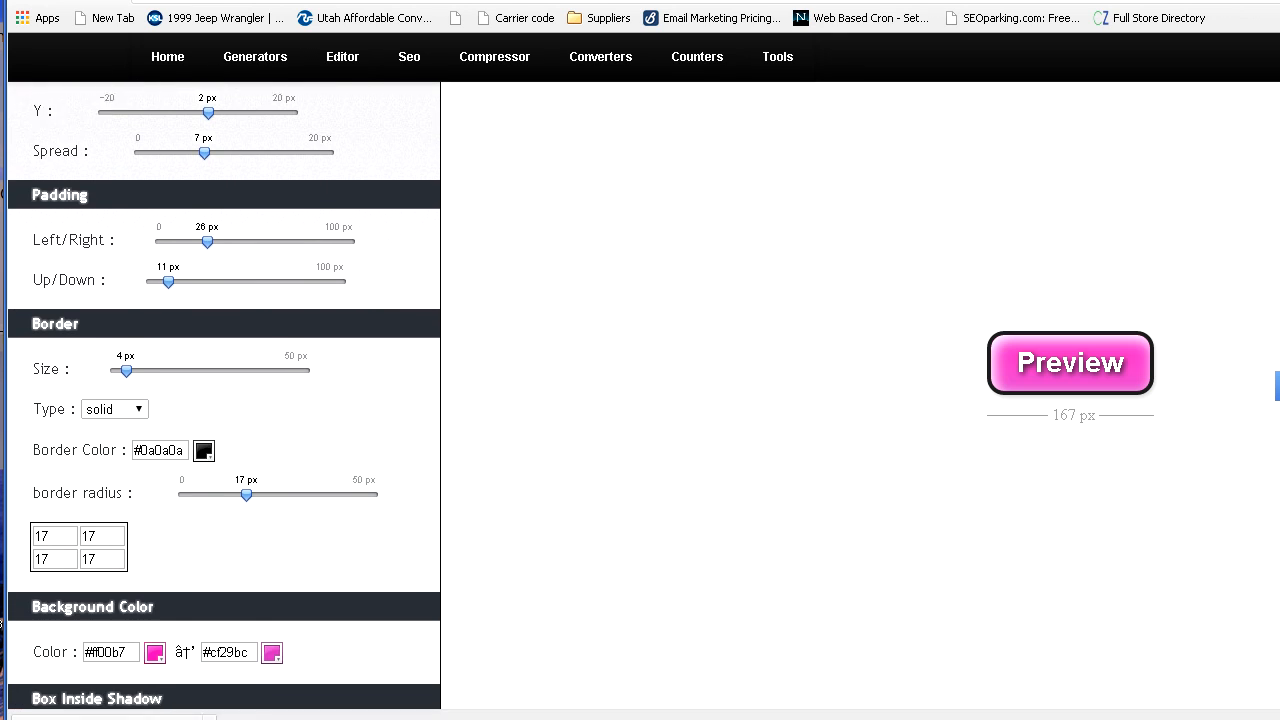
{"action": "scroll", "coordinate": [224, 400], "scroll_direction": "down", "scroll_amount": 3}
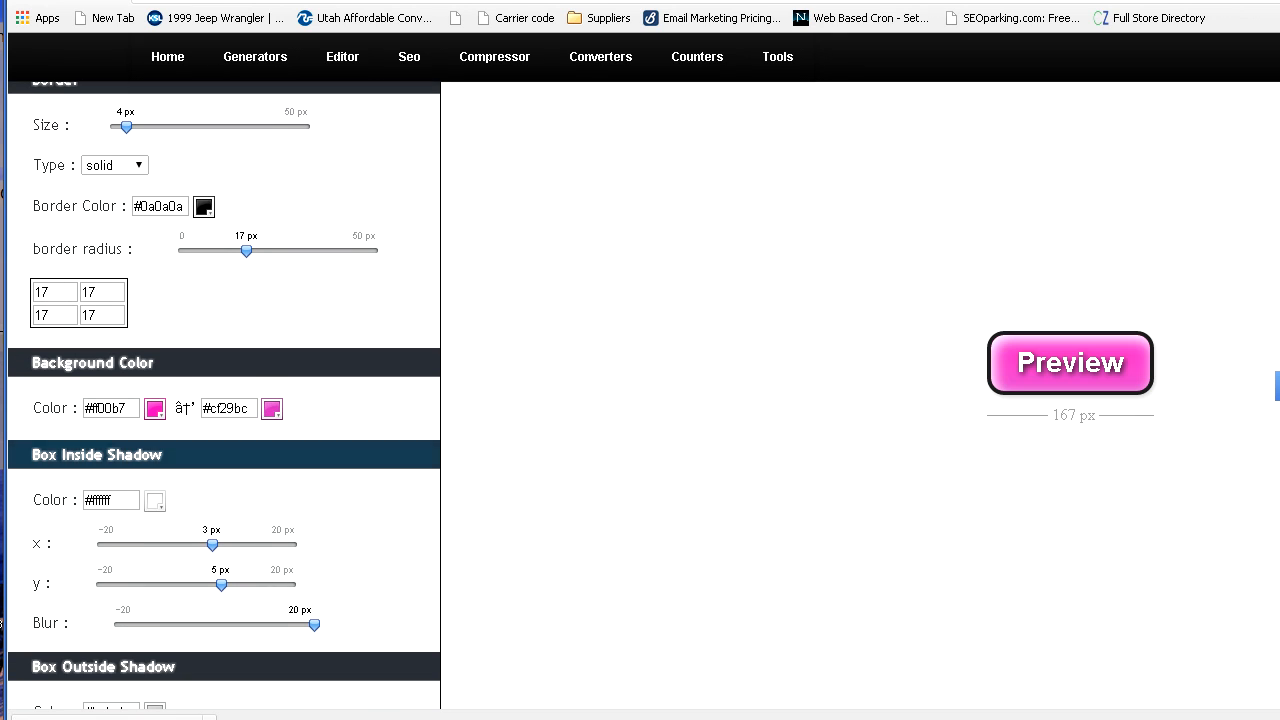
{"action": "left_click", "coordinate": [272, 409]}
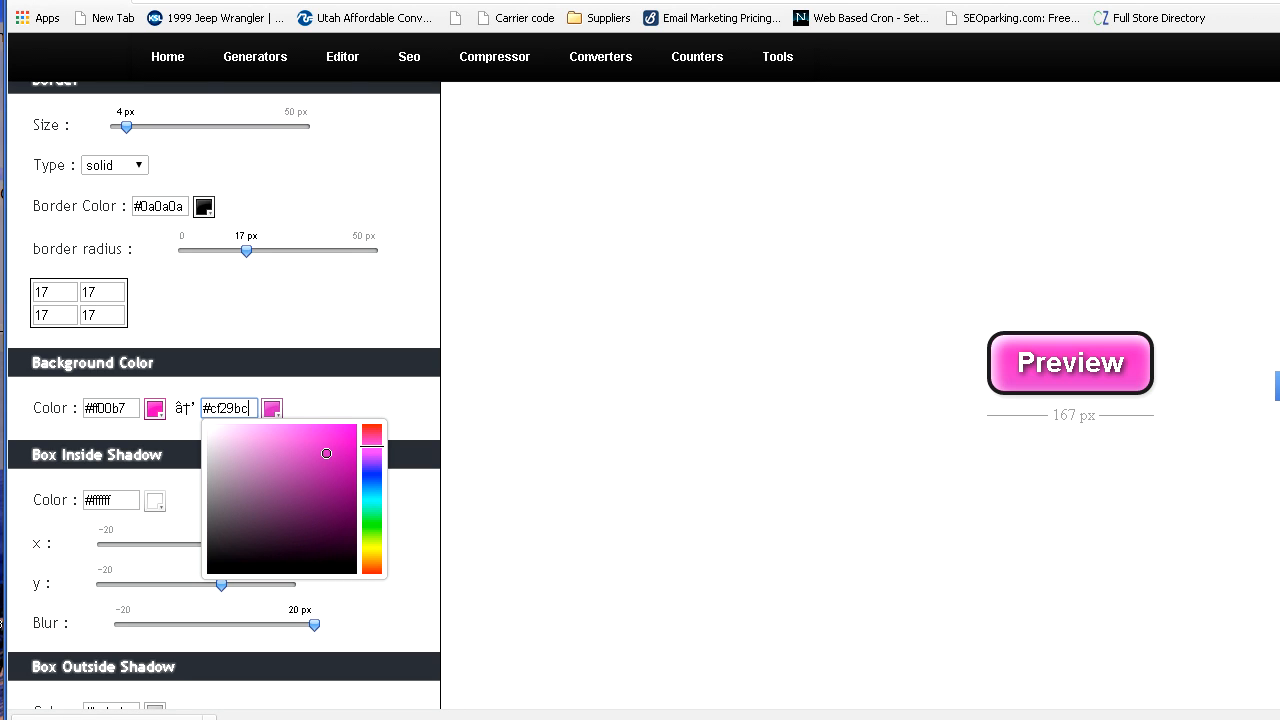
{"action": "mouse_move", "coordinate": [331, 454]}
{"action": "left_mouse_down"}
{"action": "mouse_move", "coordinate": [331, 489]}
{"action": "mouse_move", "coordinate": [338, 447]}
{"action": "left_mouse_up"}
{"action": "left_click", "coordinate": [408, 409]}
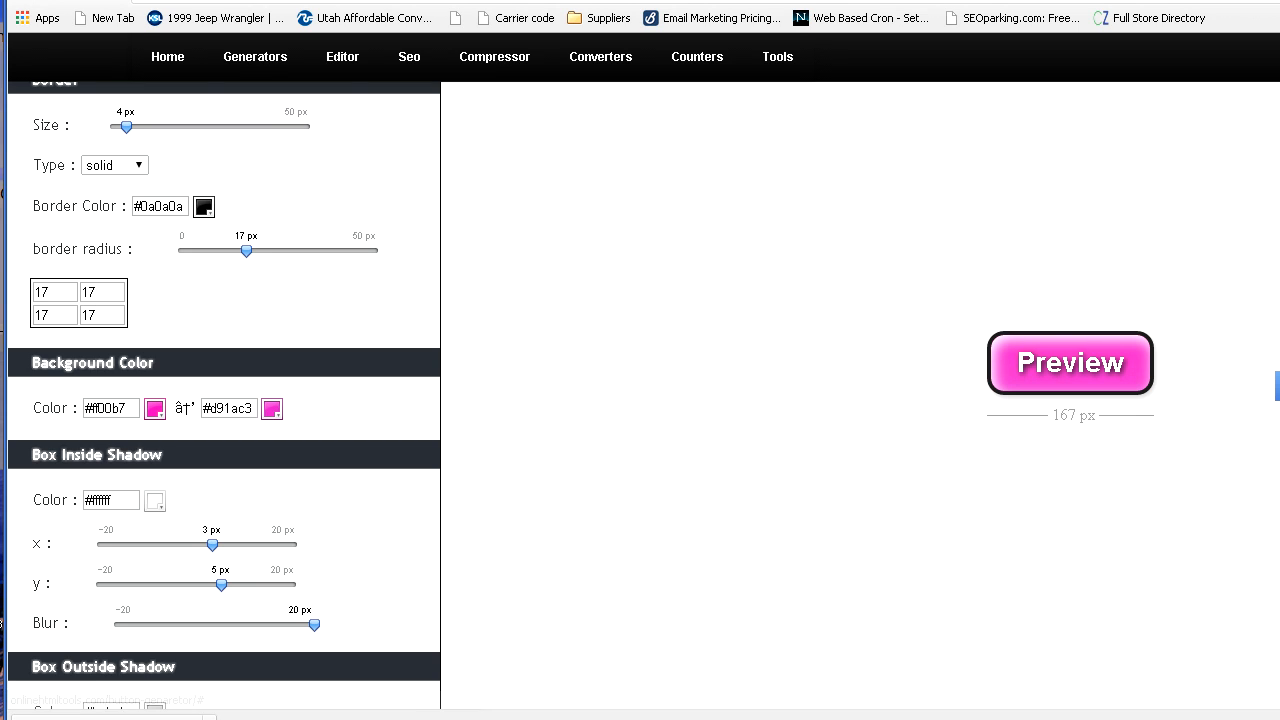
{"action": "left_click", "coordinate": [272, 409]}
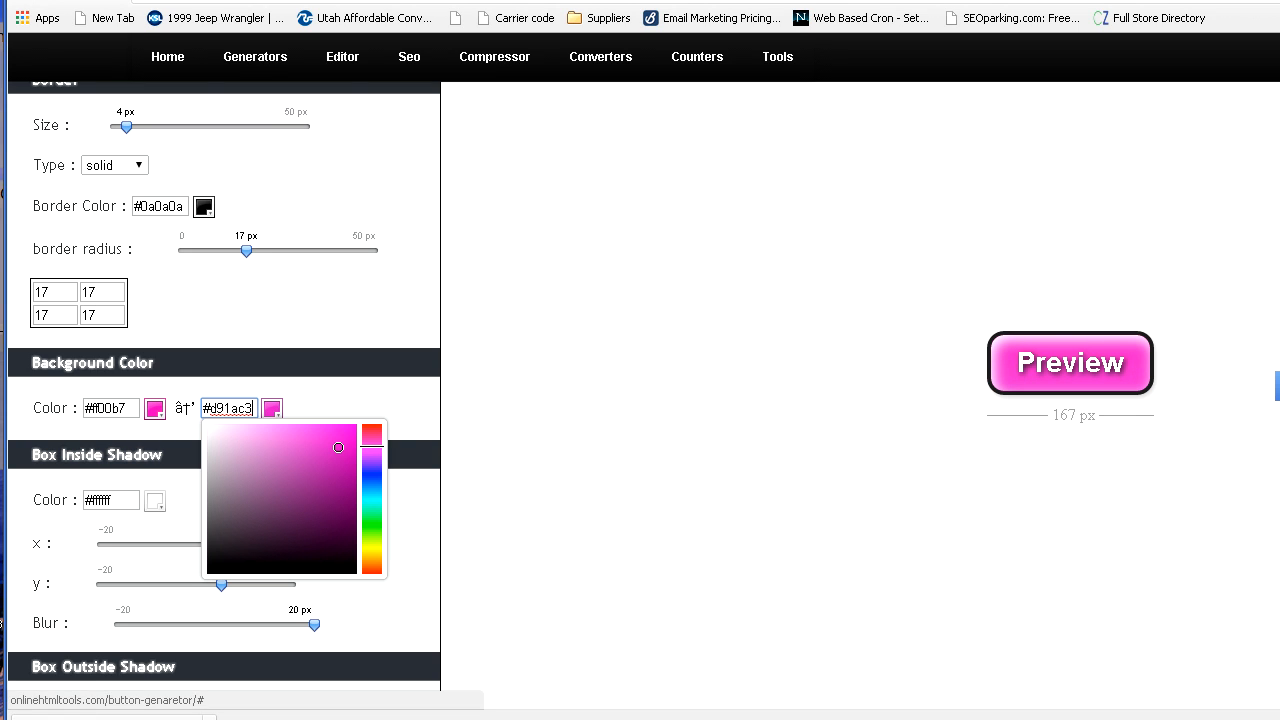
{"action": "left_click_drag", "start_coordinate": [338, 447], "coordinate": [306, 427]}
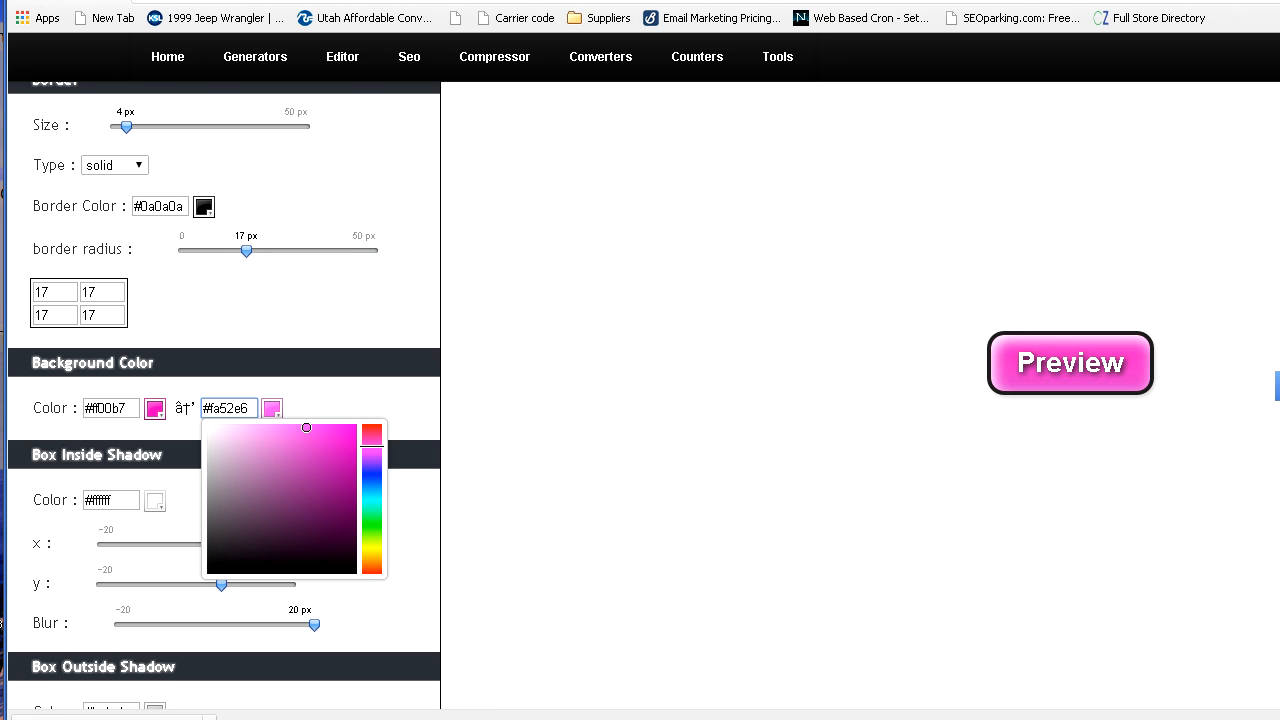
For the button's pressed state, change the second background gradient colour to dark purple #47003f
{"action": "scroll", "coordinate": [224, 400], "scroll_direction": "up", "scroll_amount": 8}
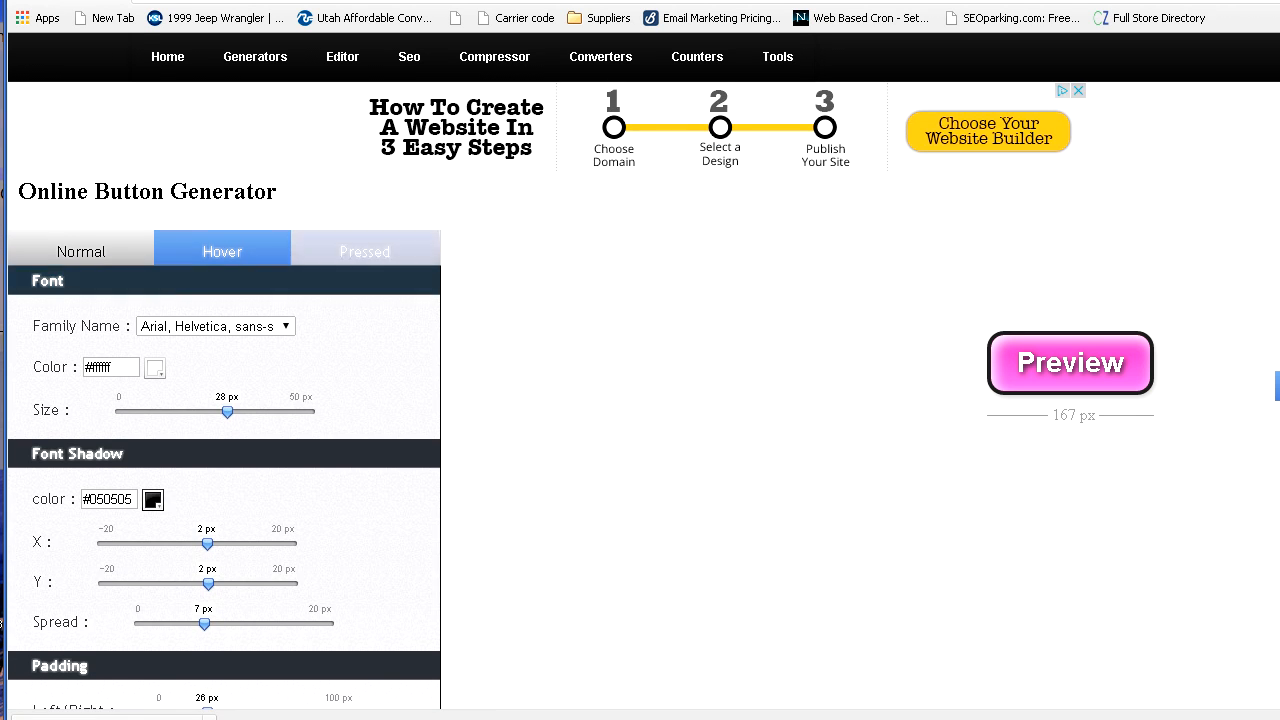
{"action": "left_click", "coordinate": [365, 251]}
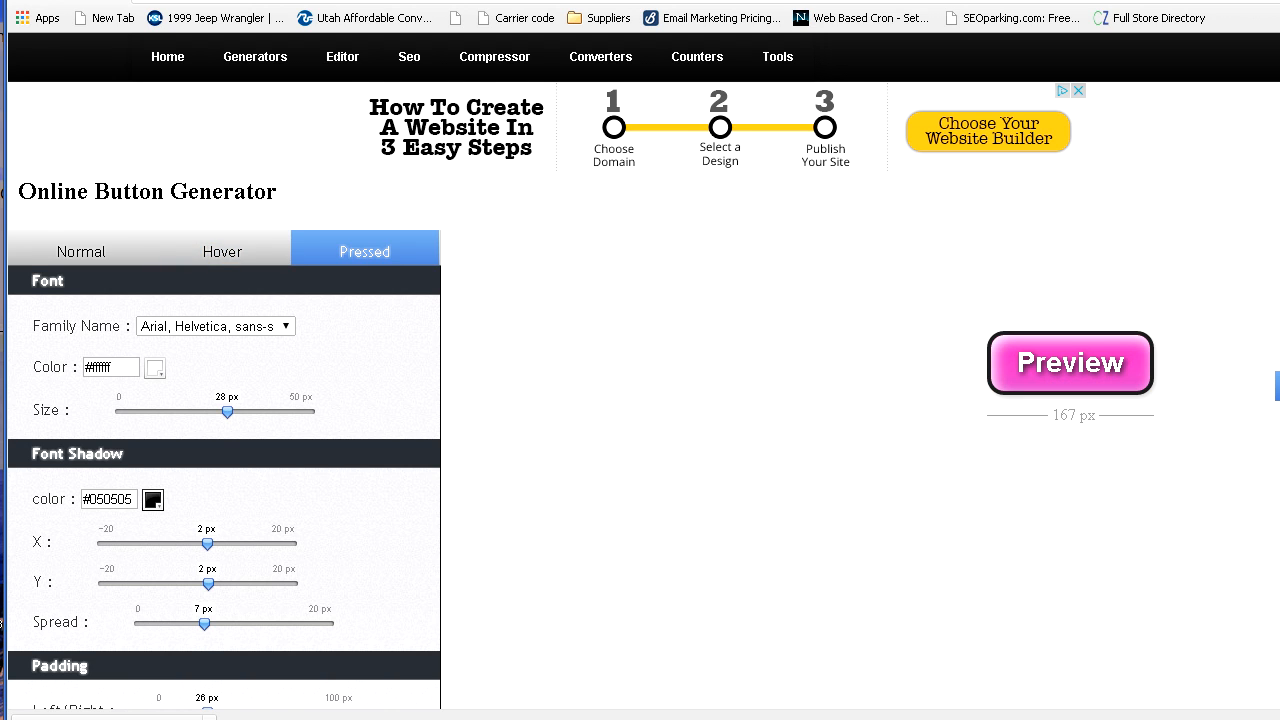
{"action": "scroll", "coordinate": [224, 400], "scroll_direction": "down", "scroll_amount": 6}
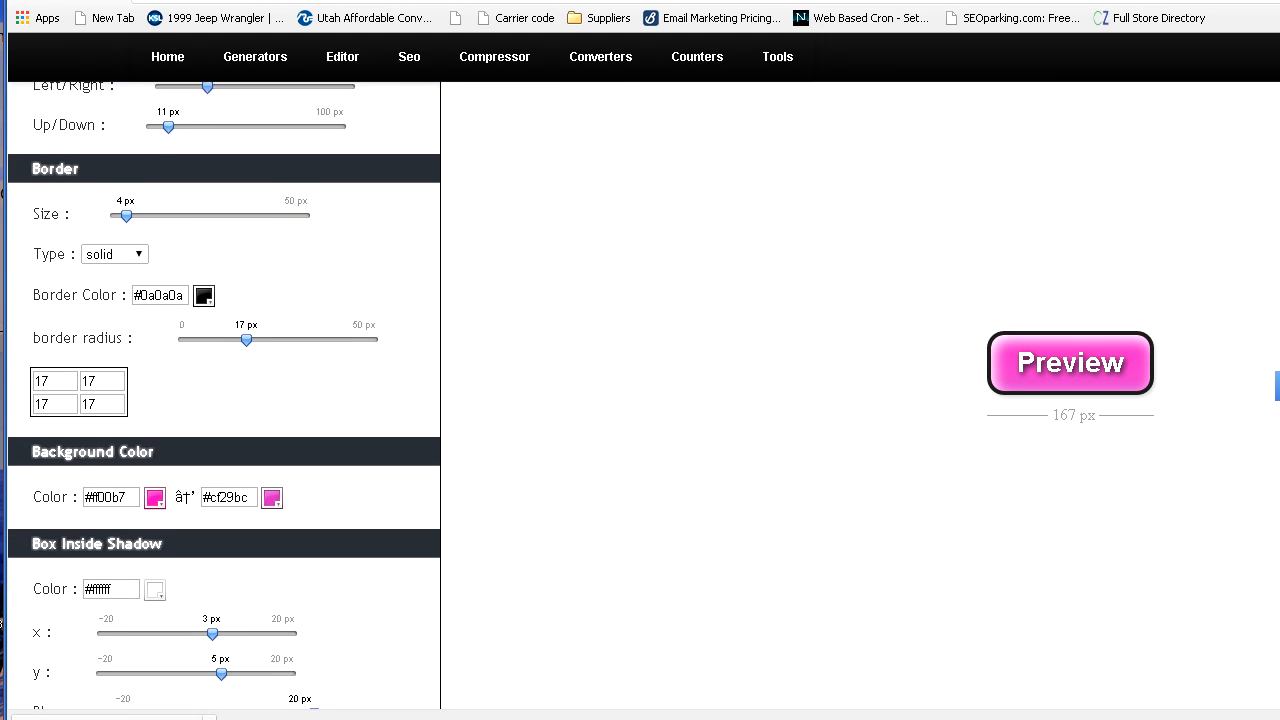
{"action": "scroll", "coordinate": [224, 400], "scroll_direction": "down", "scroll_amount": 1}
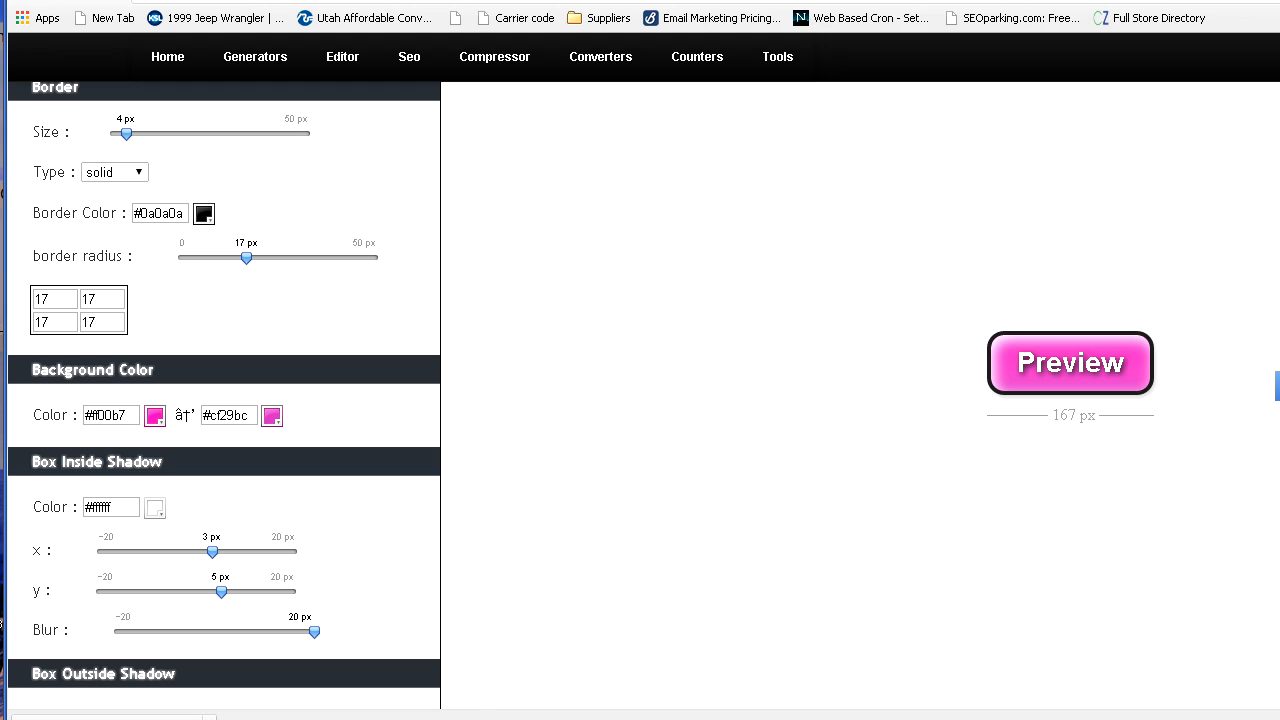
{"action": "left_click", "coordinate": [272, 416]}
{"action": "left_click", "coordinate": [341, 457]}
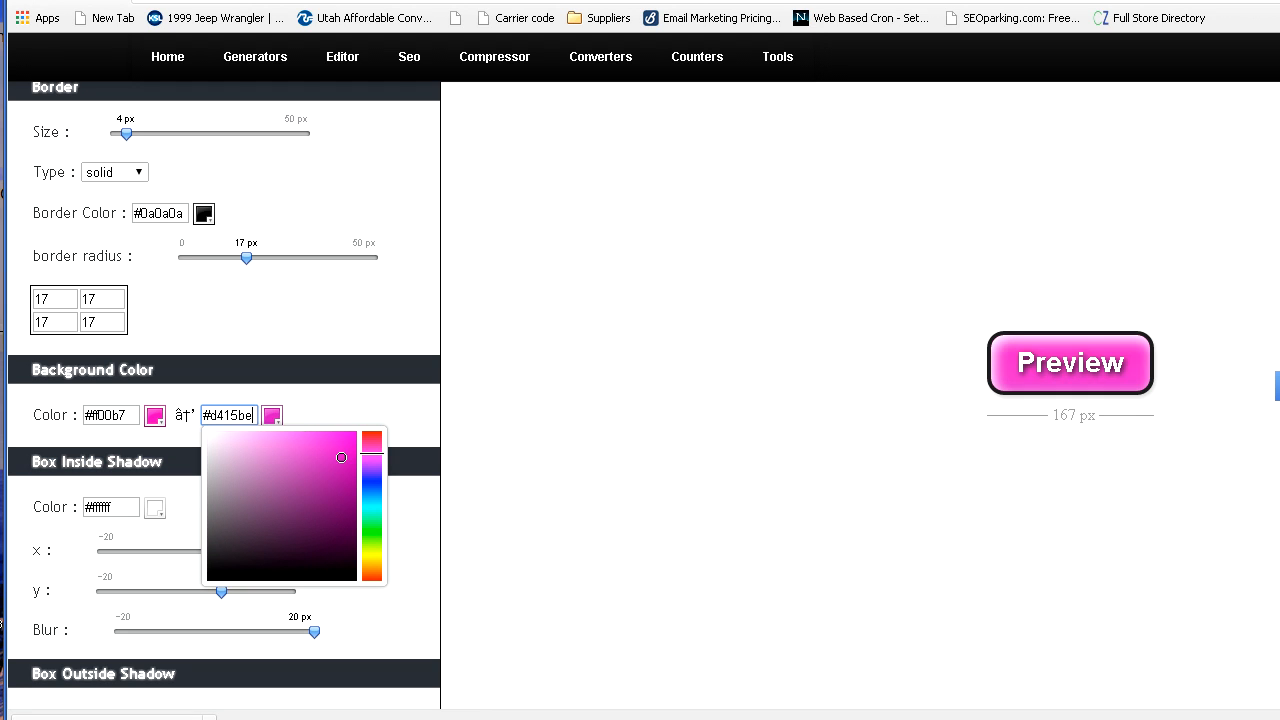
{"action": "mouse_move", "coordinate": [341, 457]}
{"action": "left_mouse_down"}
{"action": "mouse_move", "coordinate": [353, 562]}
{"action": "mouse_move", "coordinate": [356, 539]}
{"action": "left_mouse_up"}
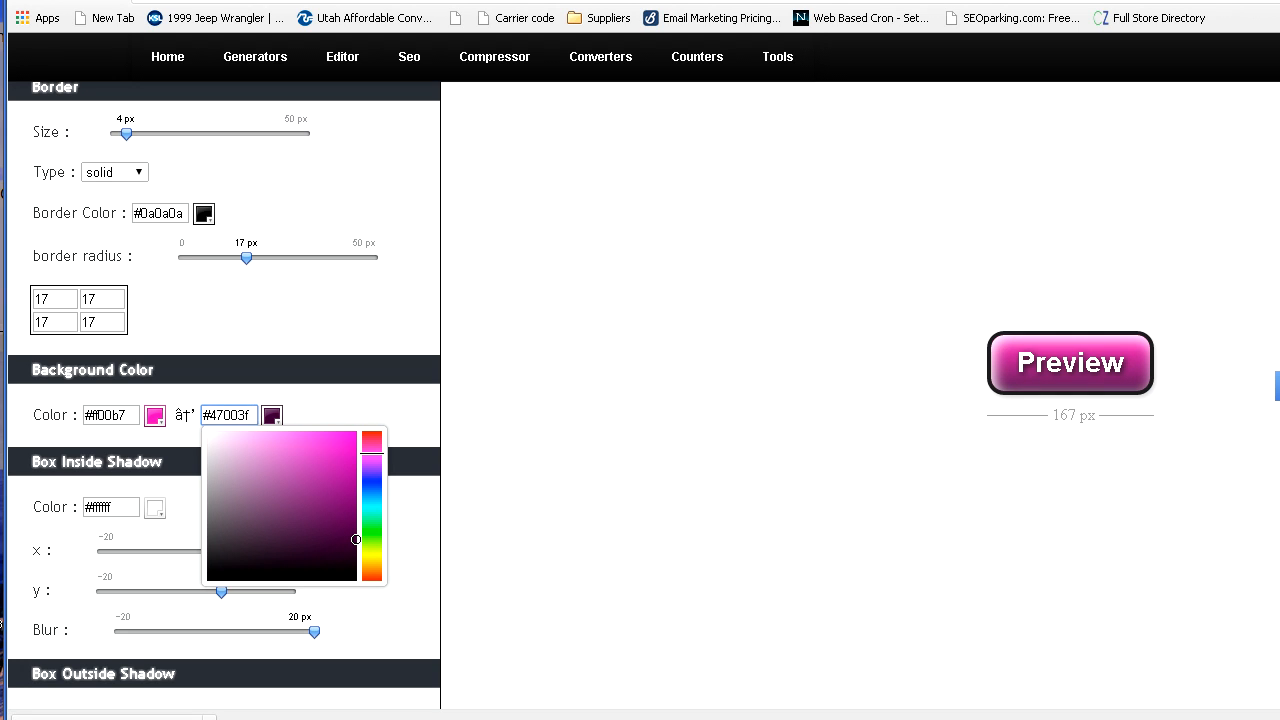
{"action": "left_click", "coordinate": [600, 480]}
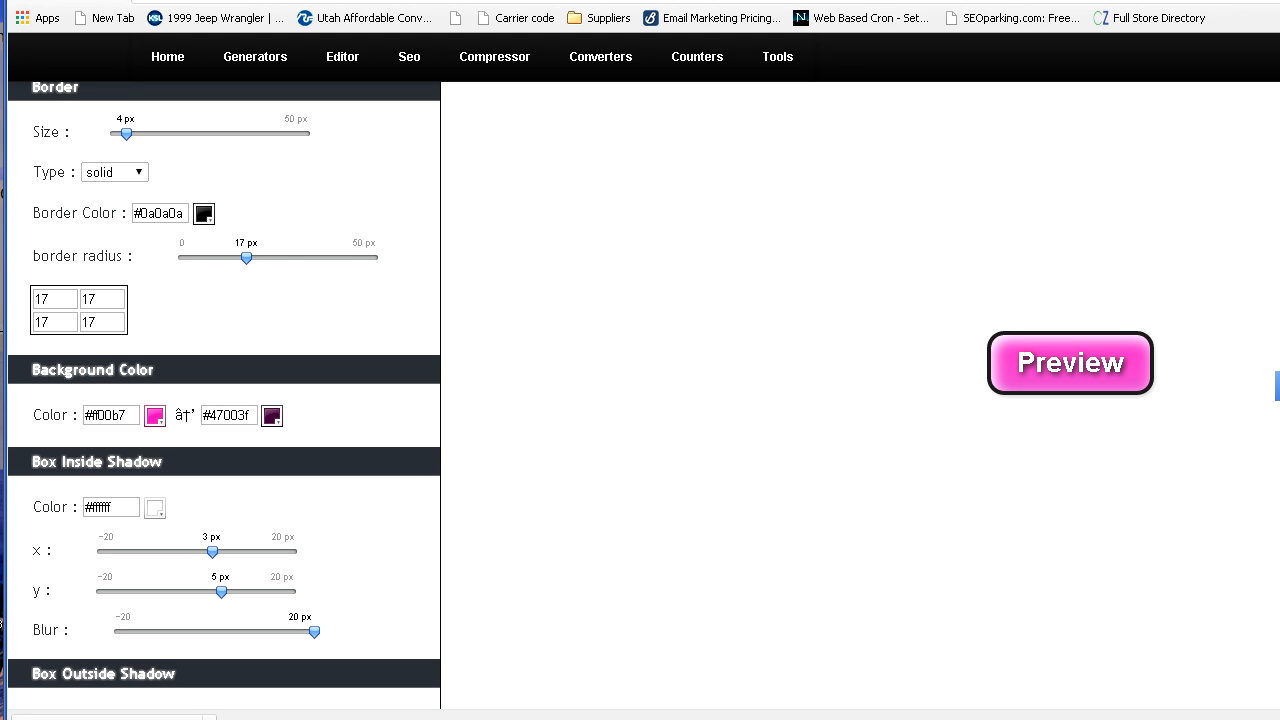
Display the generated code for the previewed button and copy its entire CSS code
{"action": "left_click", "coordinate": [1070, 363]}
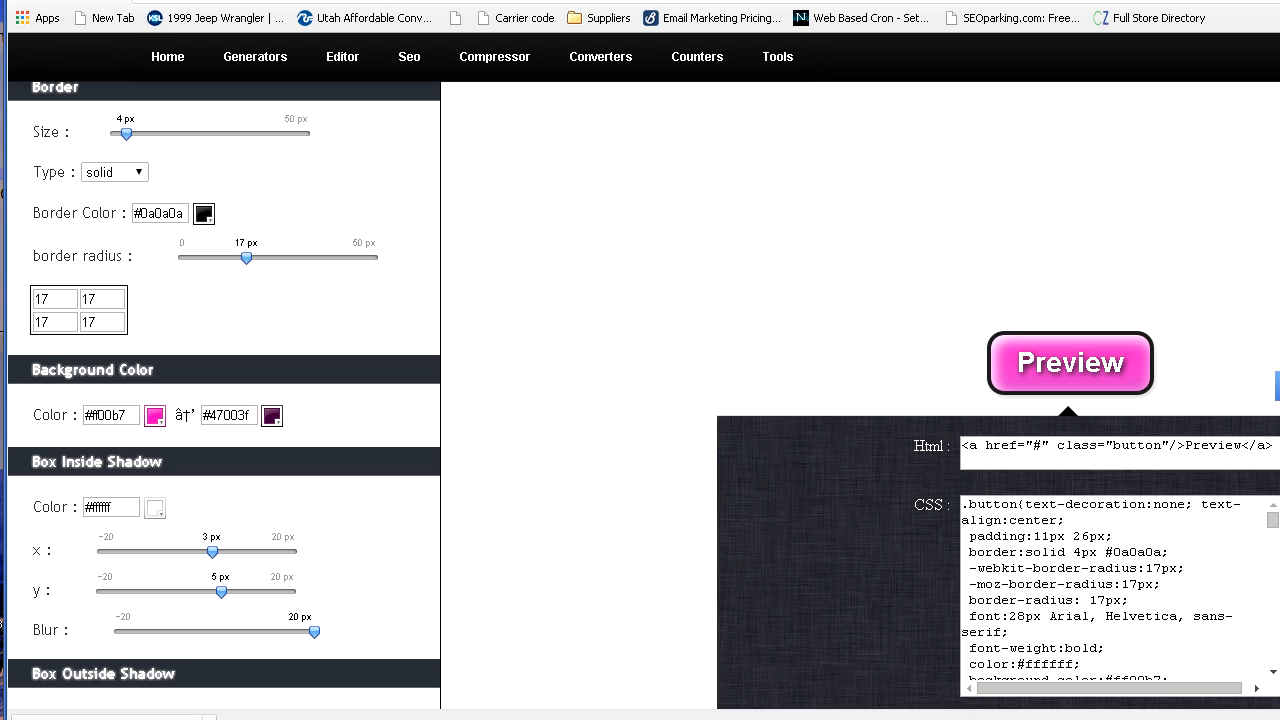
{"action": "right_click", "coordinate": [1138, 552]}
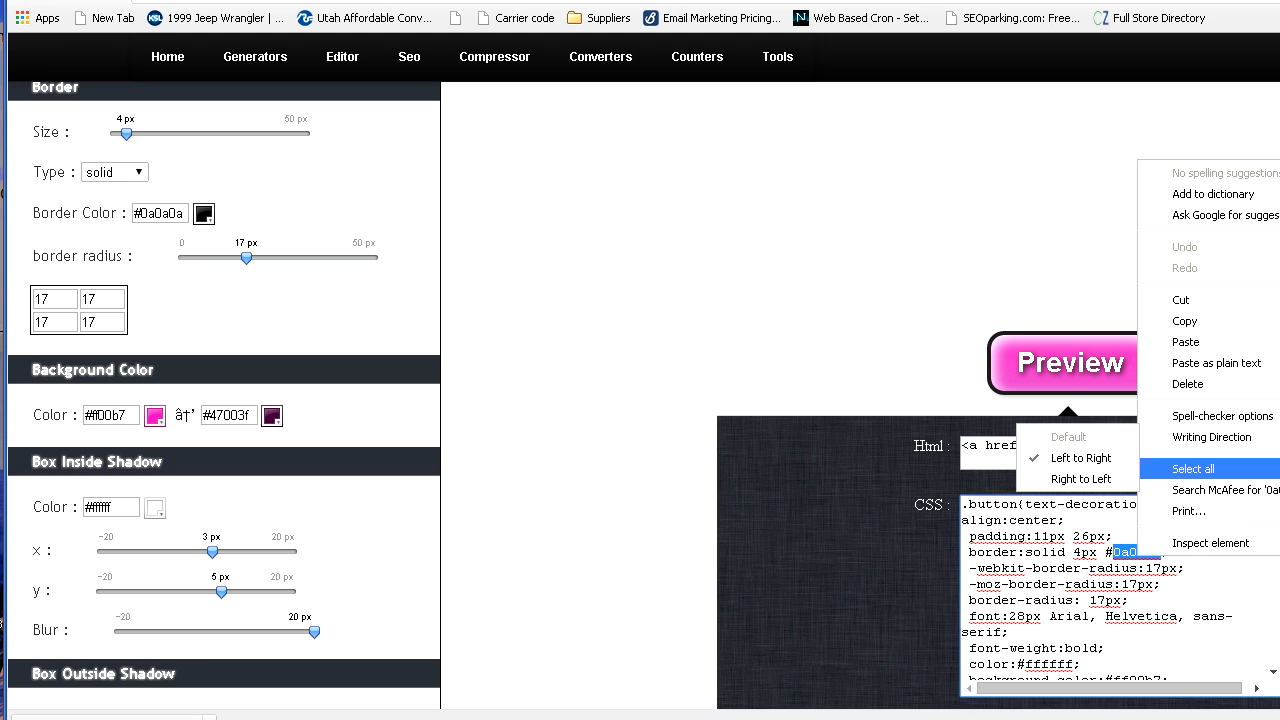
{"action": "left_click", "coordinate": [1193, 469]}
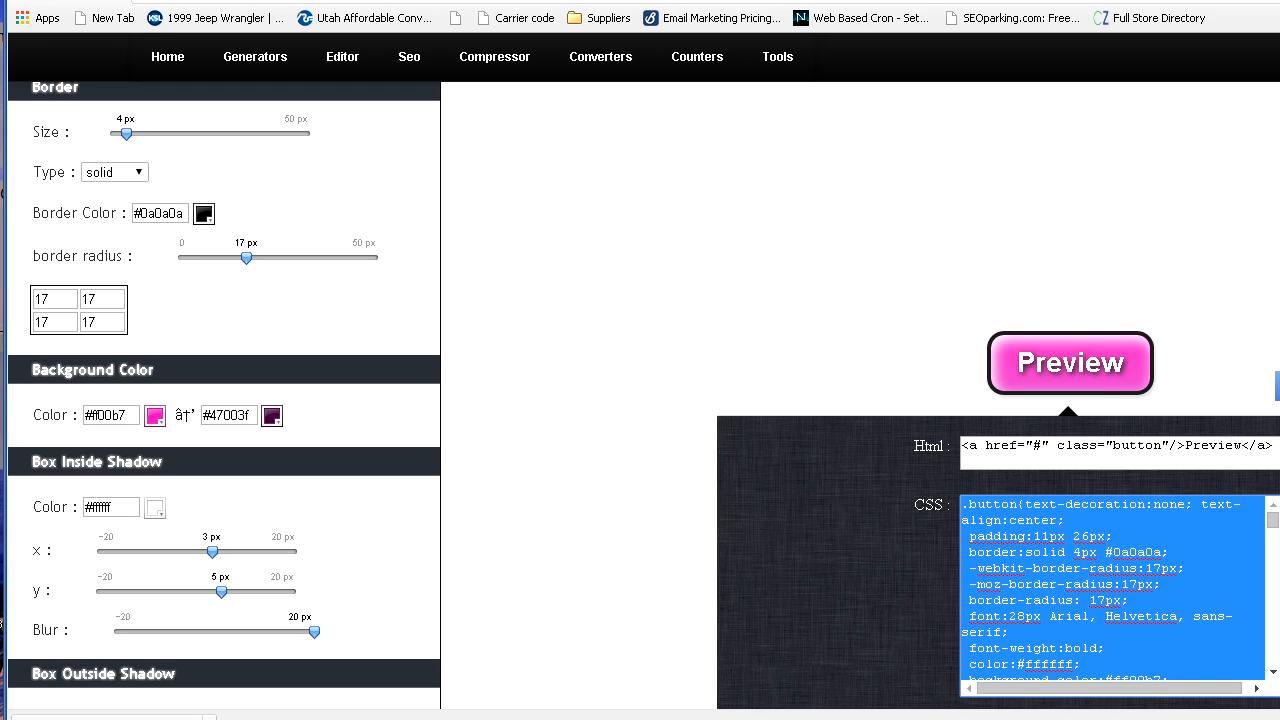
{"action": "right_click", "coordinate": [1018, 536]}
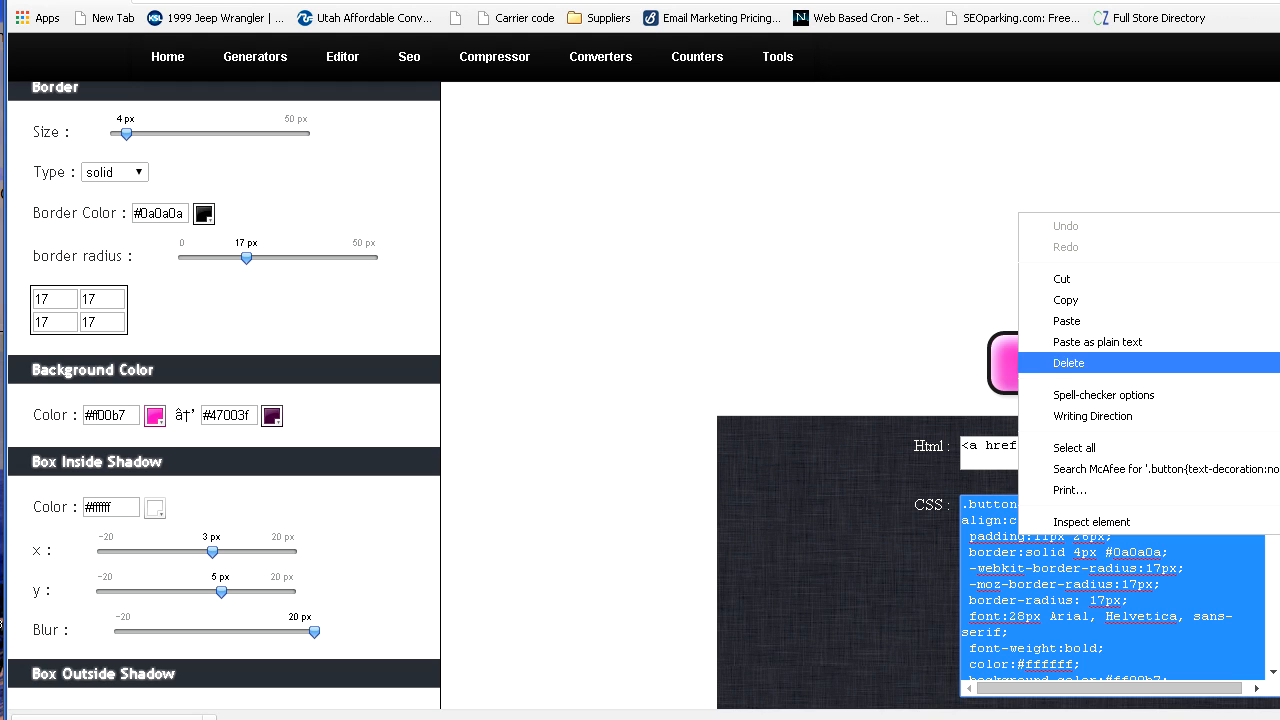
{"action": "left_click", "coordinate": [1065, 300]}
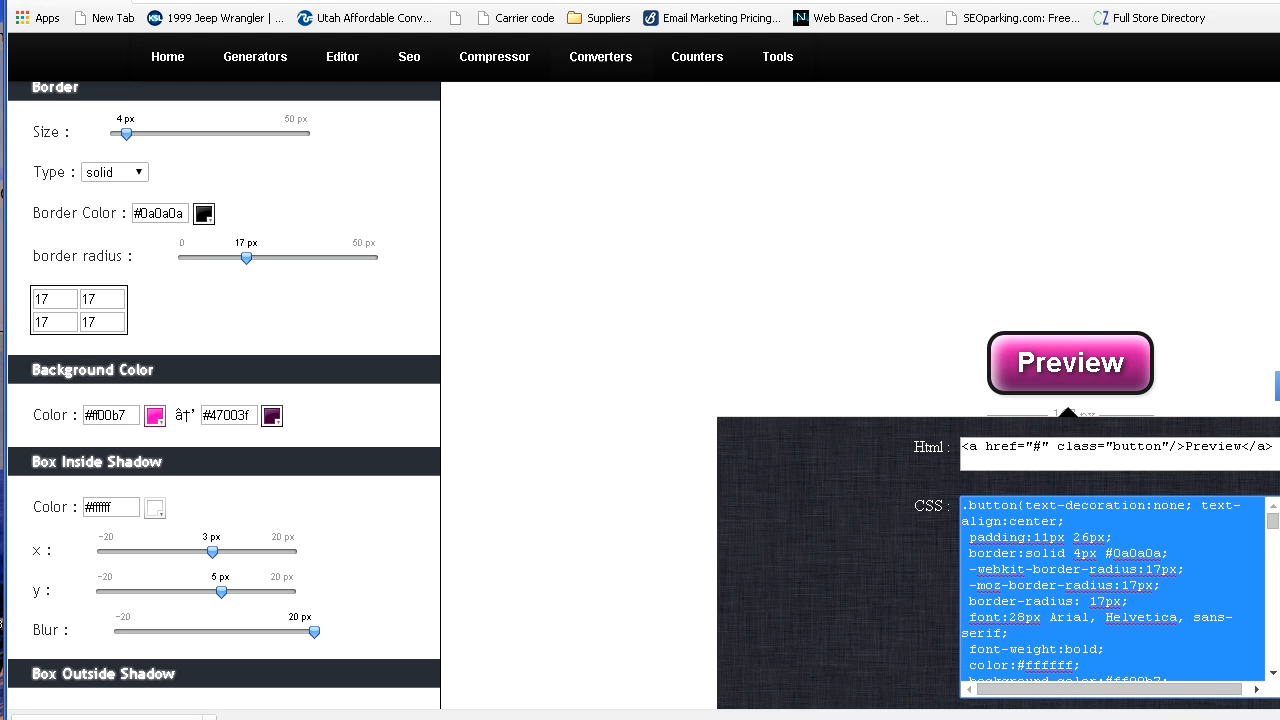
Return to the marketing page's settings form and paste the copied code as the CSS Code For Custom Button
{"action": "key", "text": "ctrl+shift+Tab"}
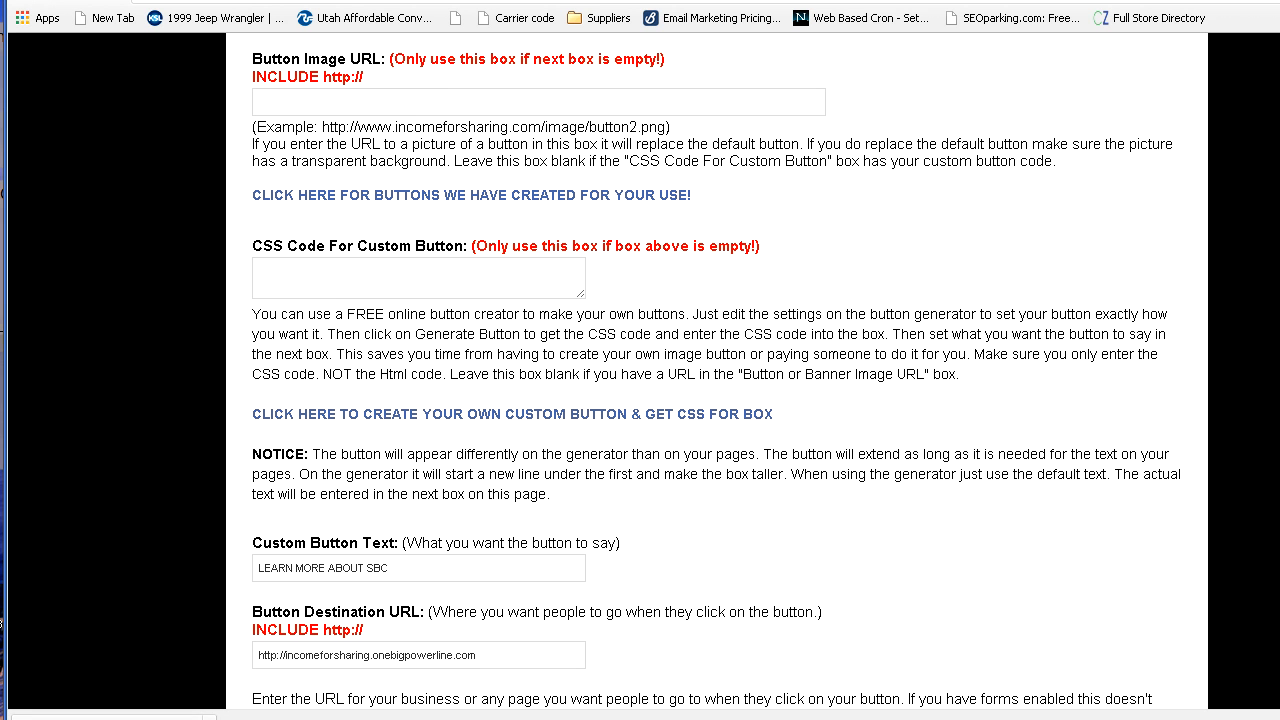
{"action": "key", "text": "ctrl+v"}
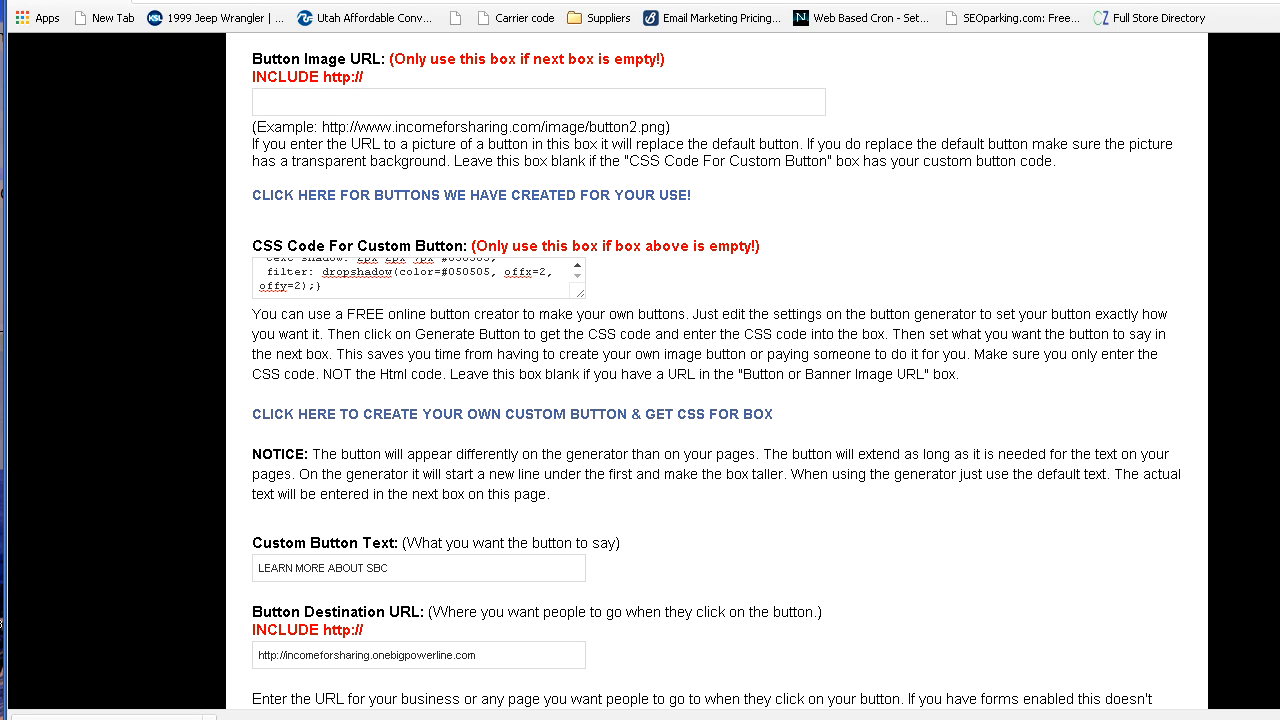
{"action": "key", "text": "ctrl+a"}
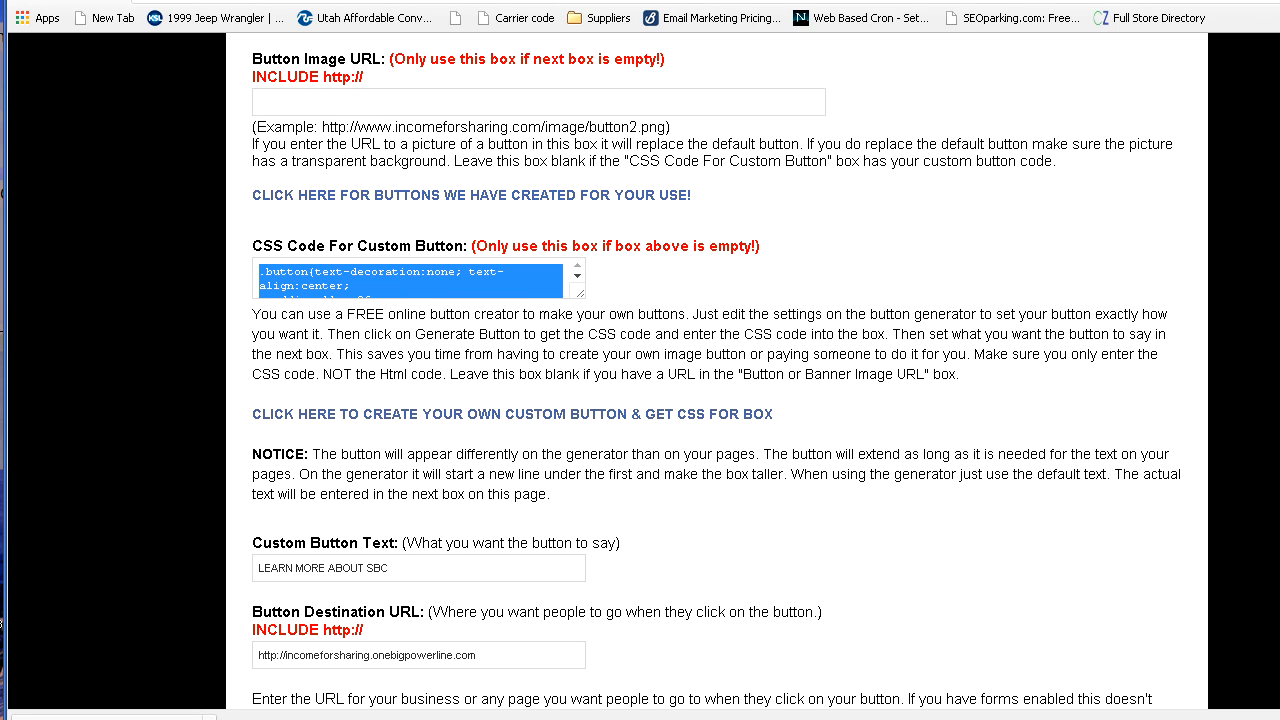
{"action": "left_click_drag", "start_coordinate": [251, 59], "coordinate": [366, 77]}
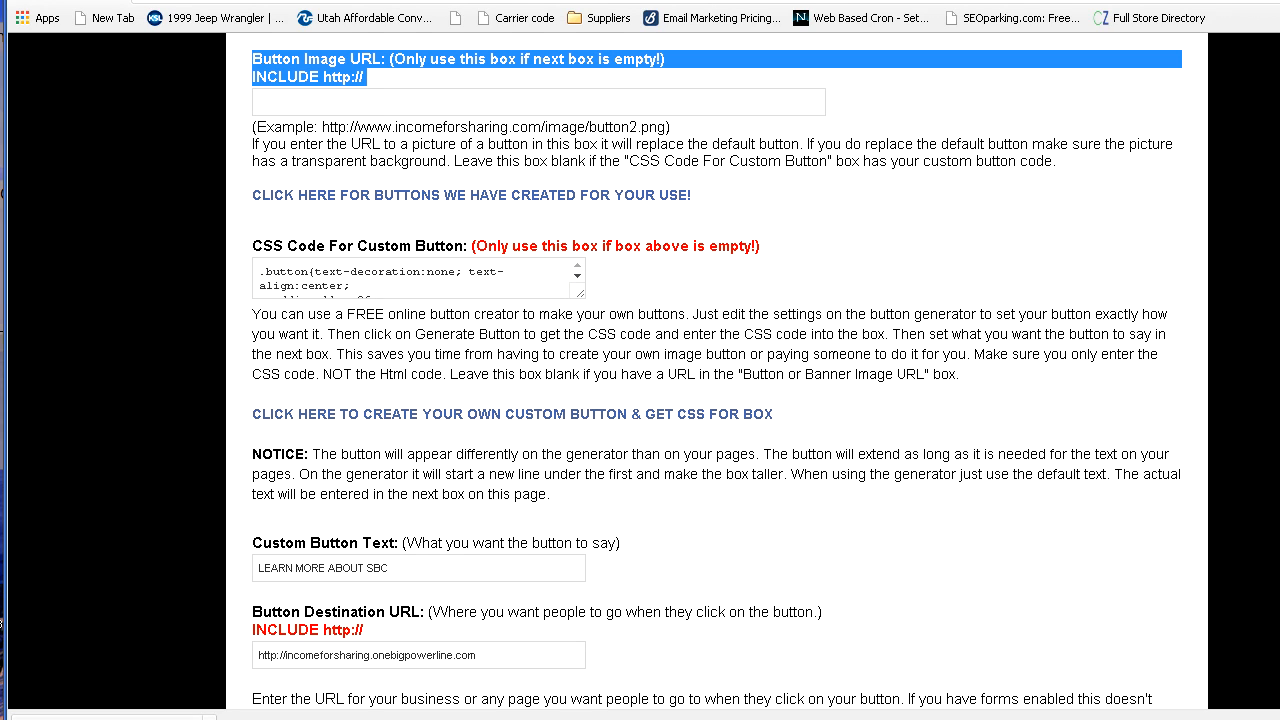
{"action": "left_click", "coordinate": [420, 78]}
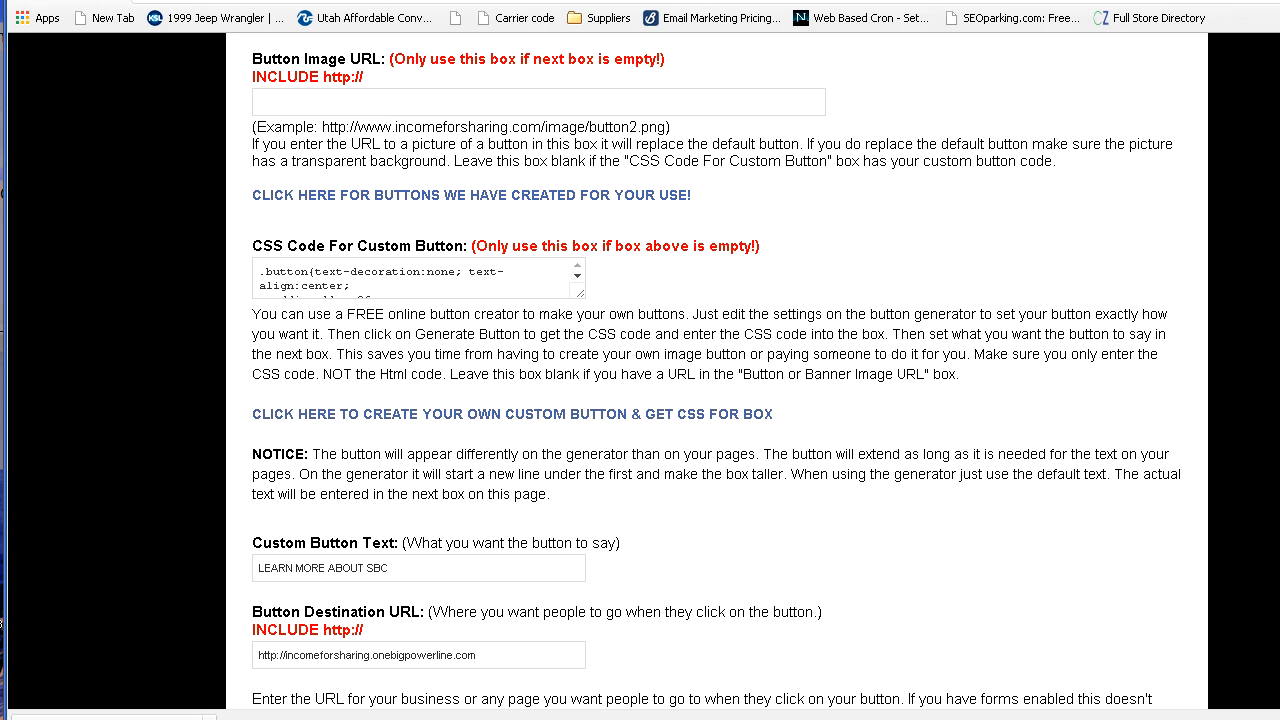
{"action": "scroll", "coordinate": [716, 370], "scroll_direction": "down", "scroll_amount": 1}
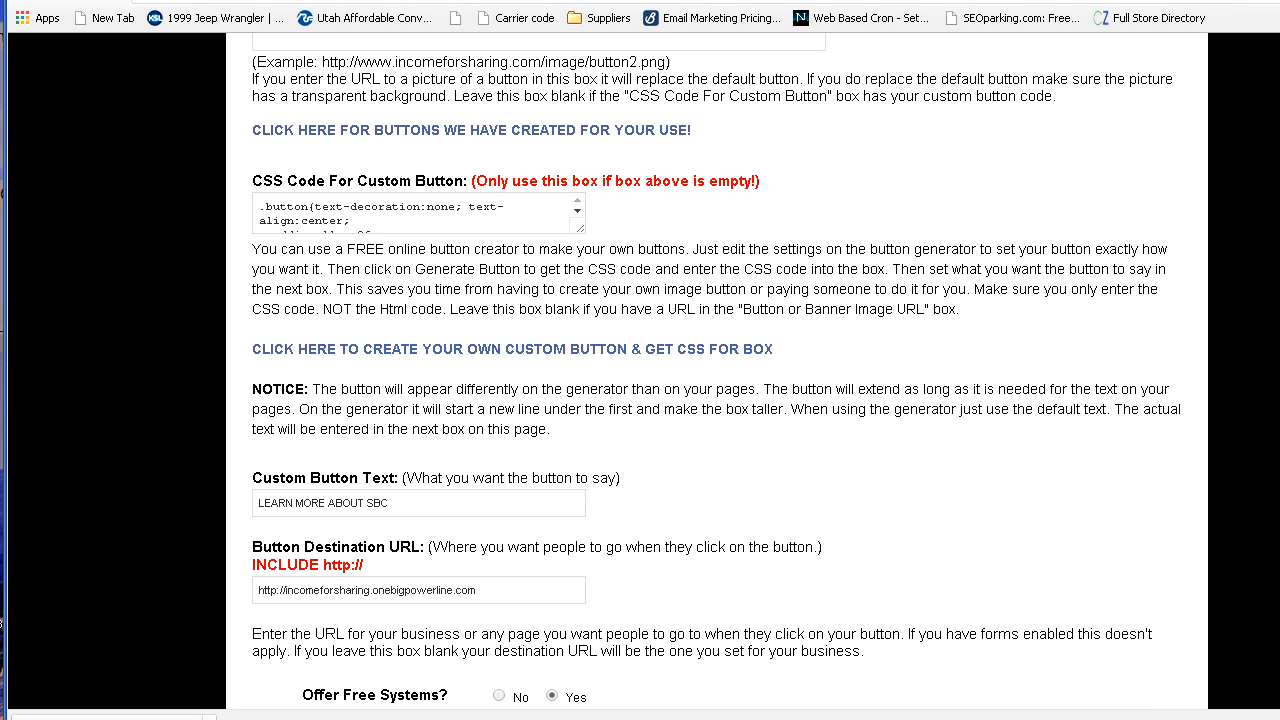
Review the custom button's CSS code field and the Custom Button Text entry in the settings form
{"action": "scroll", "coordinate": [716, 370], "scroll_direction": "up", "scroll_amount": 1}
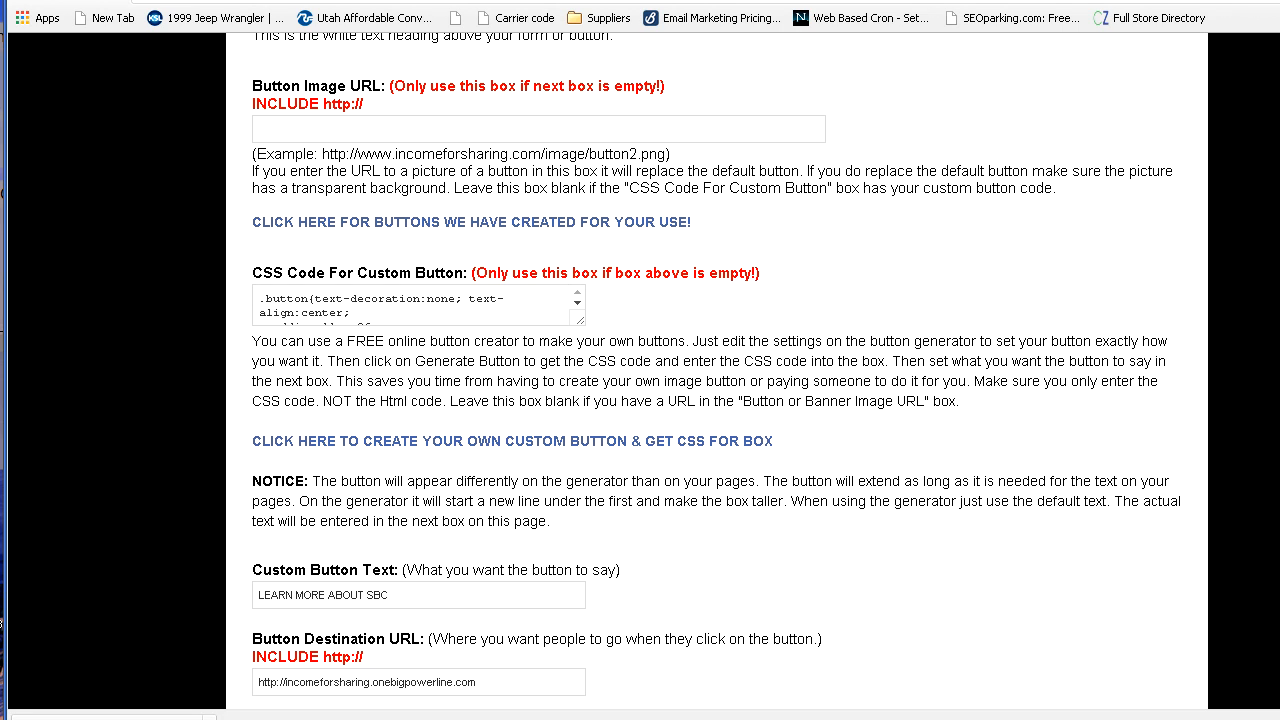
{"action": "scroll", "coordinate": [716, 370], "scroll_direction": "down", "scroll_amount": 2}
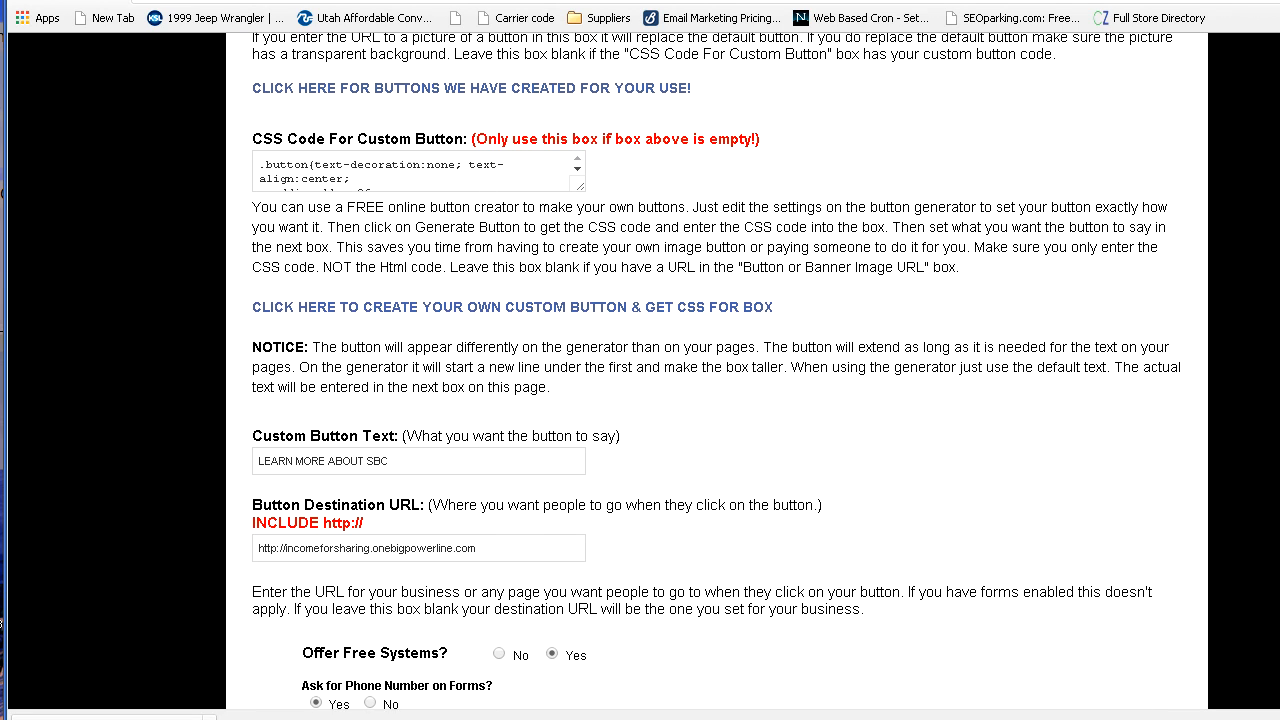
{"action": "scroll", "coordinate": [716, 370], "scroll_direction": "down", "scroll_amount": 1}
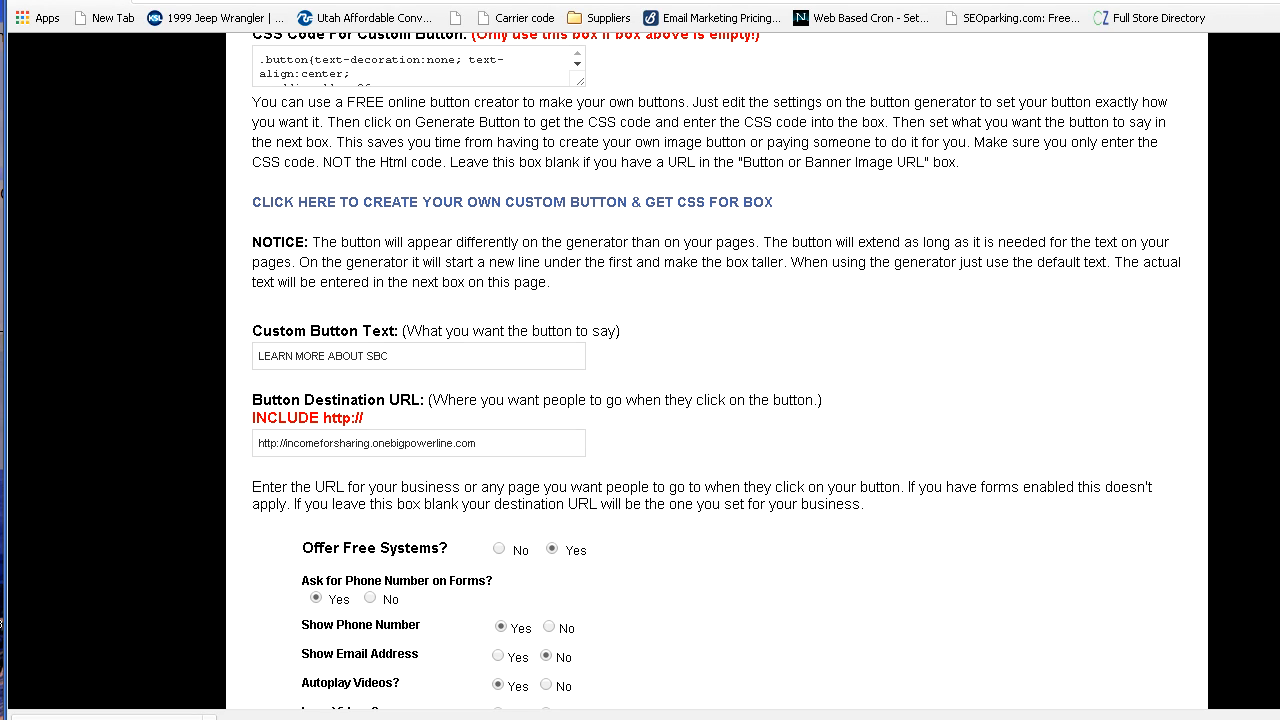
{"action": "left_click_drag", "start_coordinate": [407, 331], "coordinate": [252, 331]}
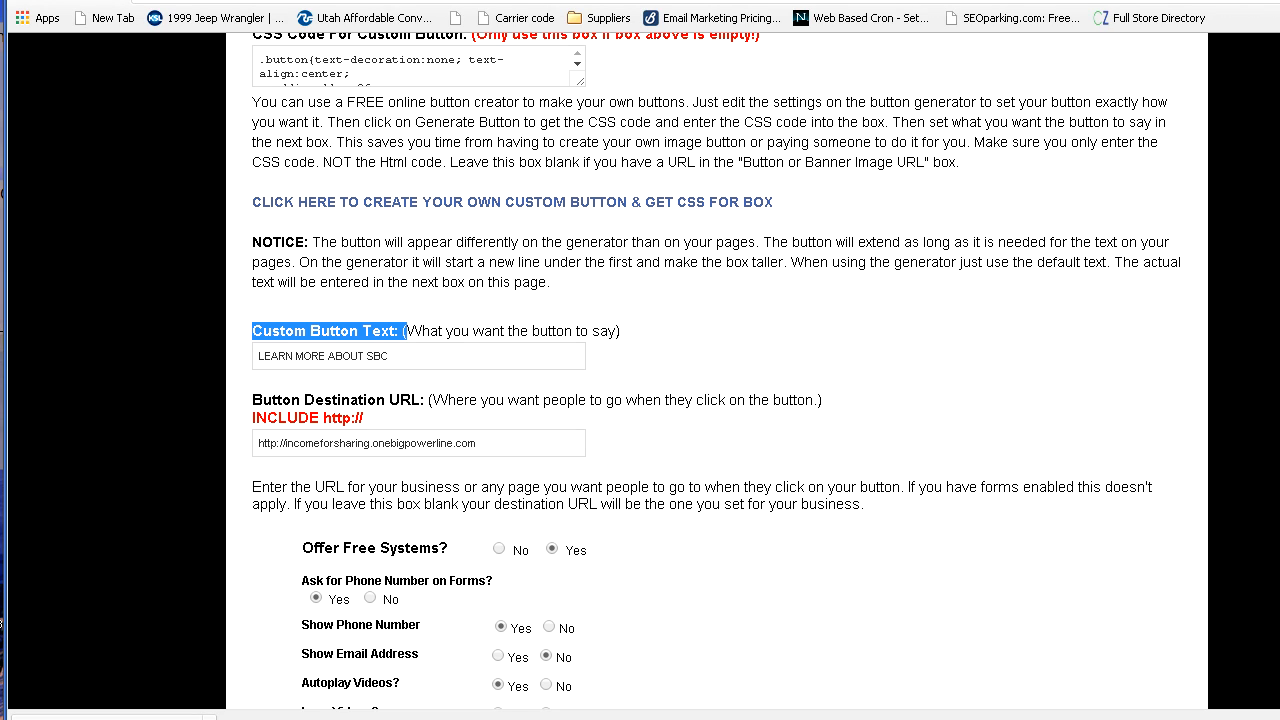
{"action": "left_click_drag", "start_coordinate": [388, 356], "coordinate": [258, 356]}
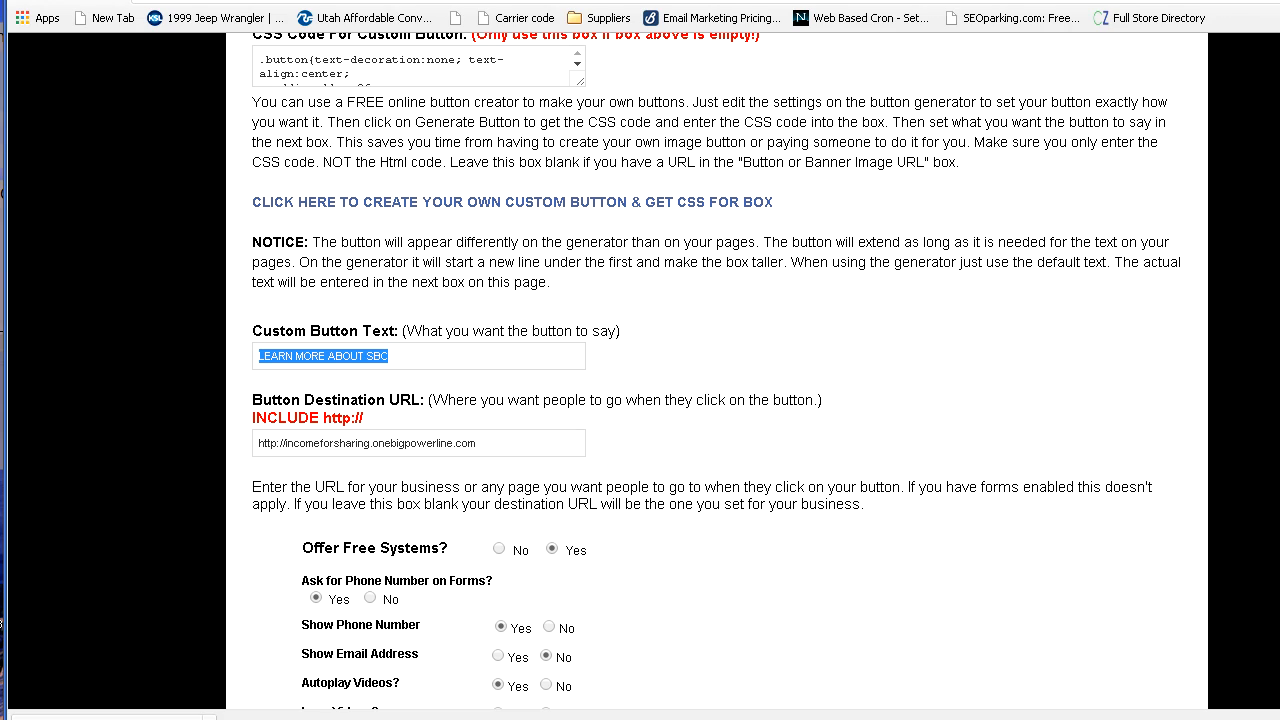
{"action": "left_click", "coordinate": [386, 356]}
{"action": "left_click_drag", "start_coordinate": [388, 356], "coordinate": [258, 356]}
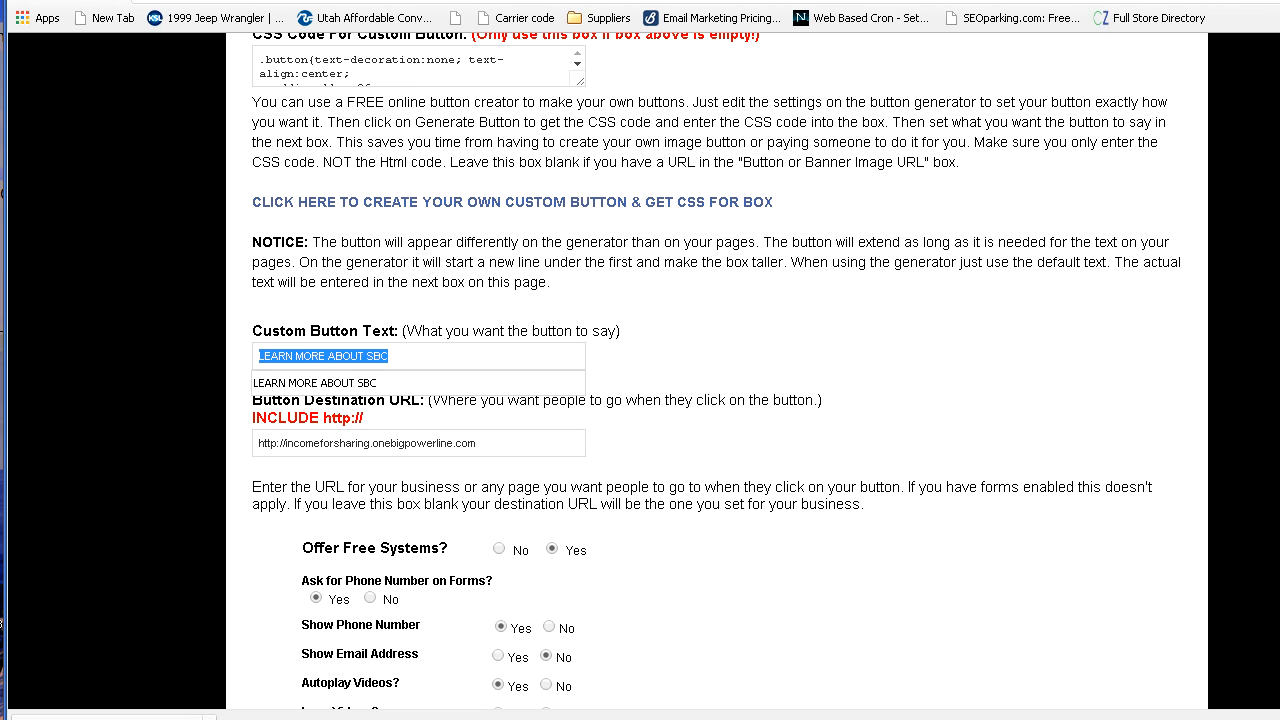
{"action": "left_click", "coordinate": [690, 362]}
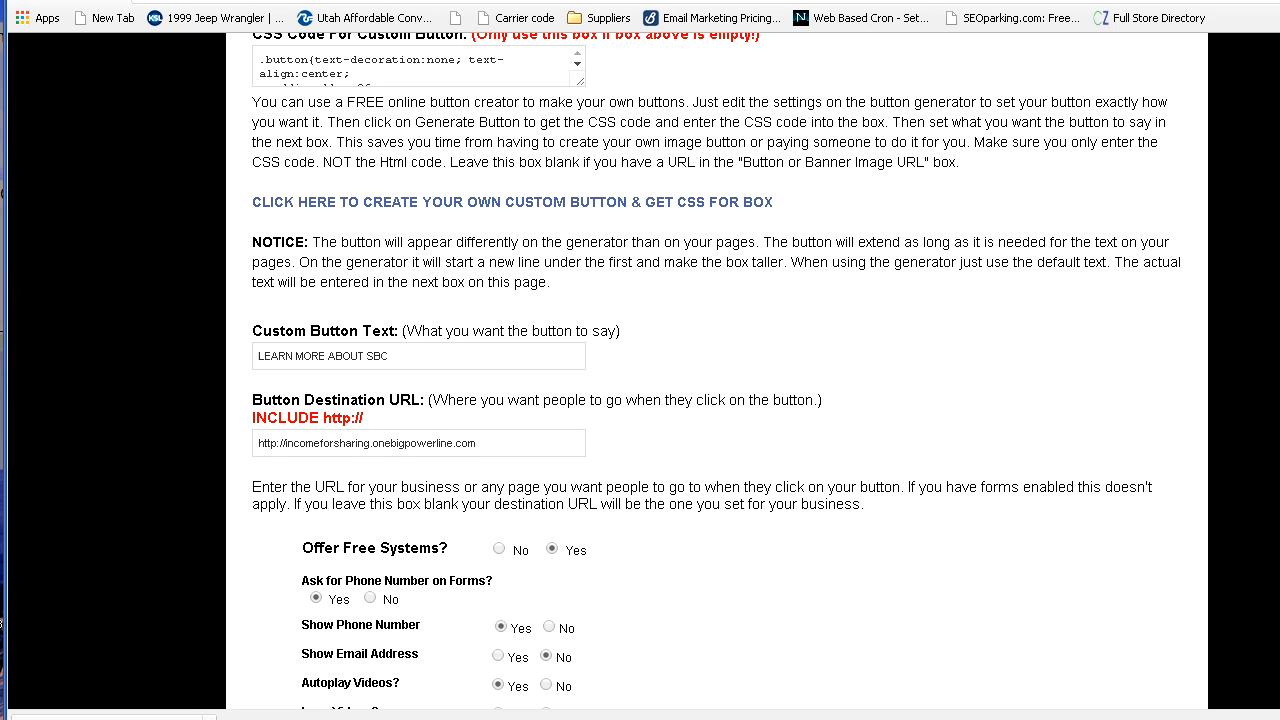
Check the Button Destination URL and submit the marketing page's settings form
{"action": "scroll", "coordinate": [716, 370], "scroll_direction": "down", "scroll_amount": 3}
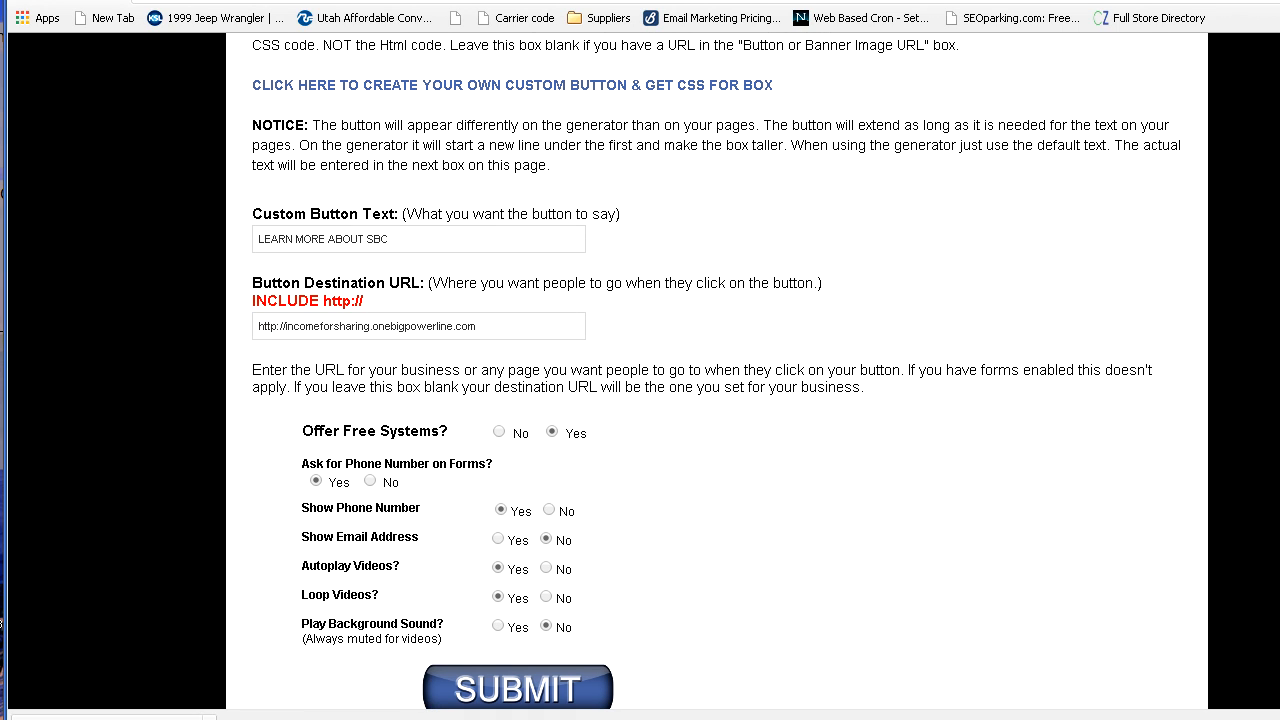
{"action": "left_click_drag", "start_coordinate": [478, 326], "coordinate": [258, 326]}
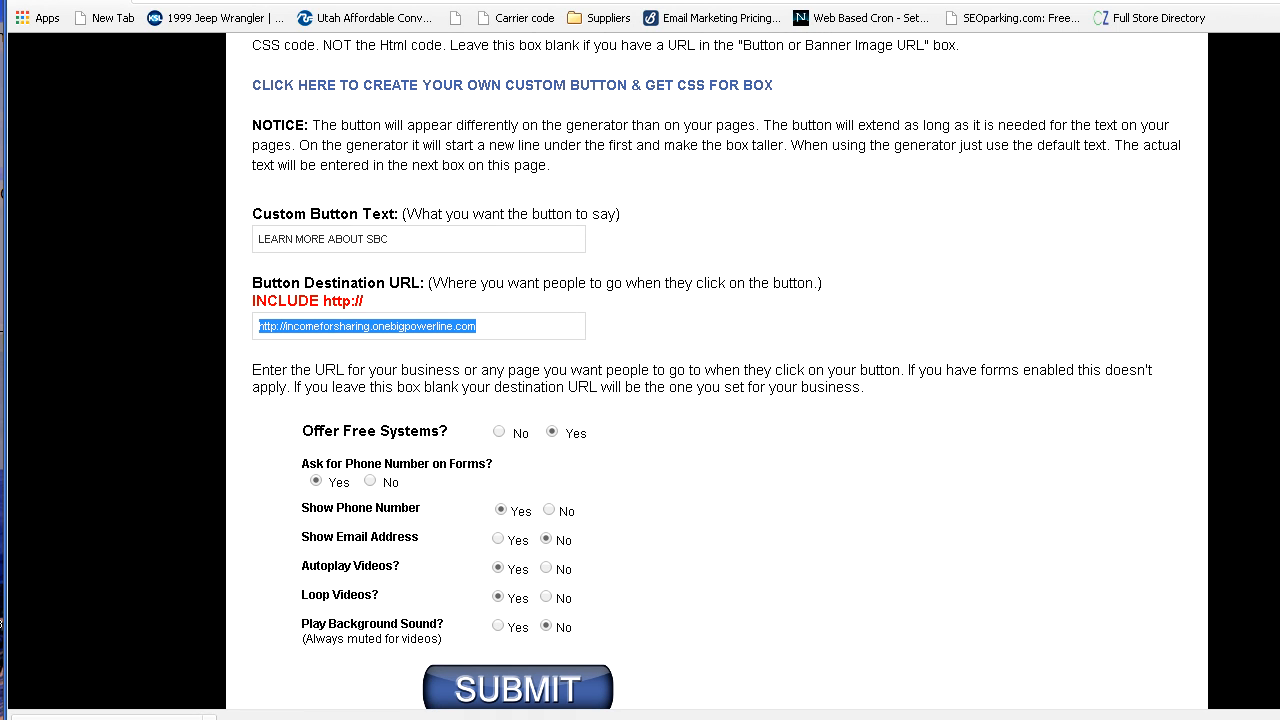
{"action": "left_click", "coordinate": [478, 326]}
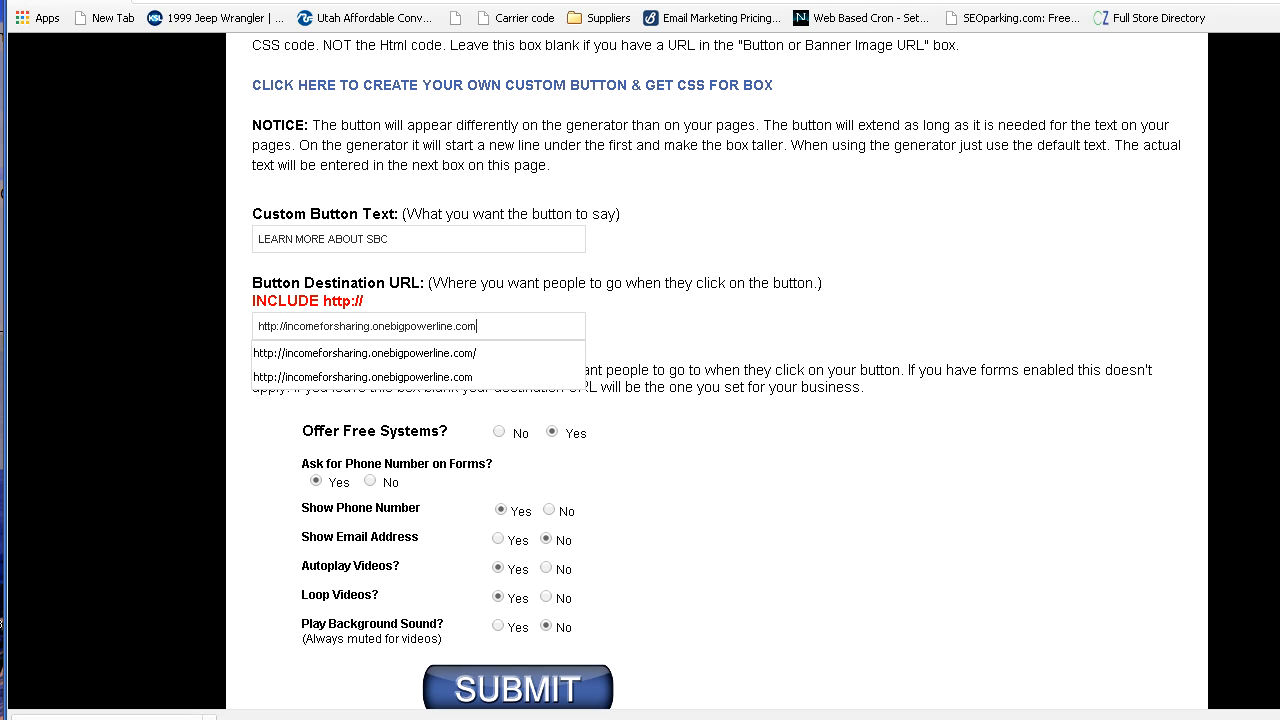
{"action": "left_click", "coordinate": [690, 326]}
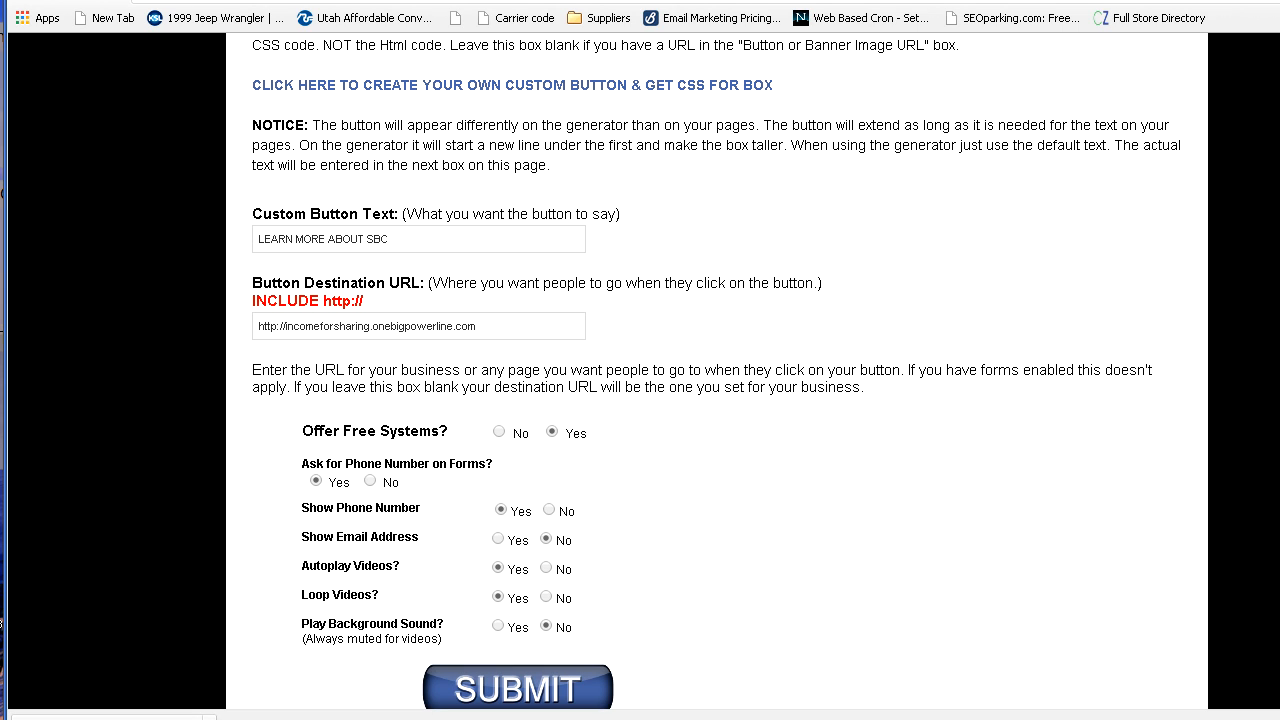
{"action": "scroll", "coordinate": [717, 377], "scroll_direction": "down", "scroll_amount": 3}
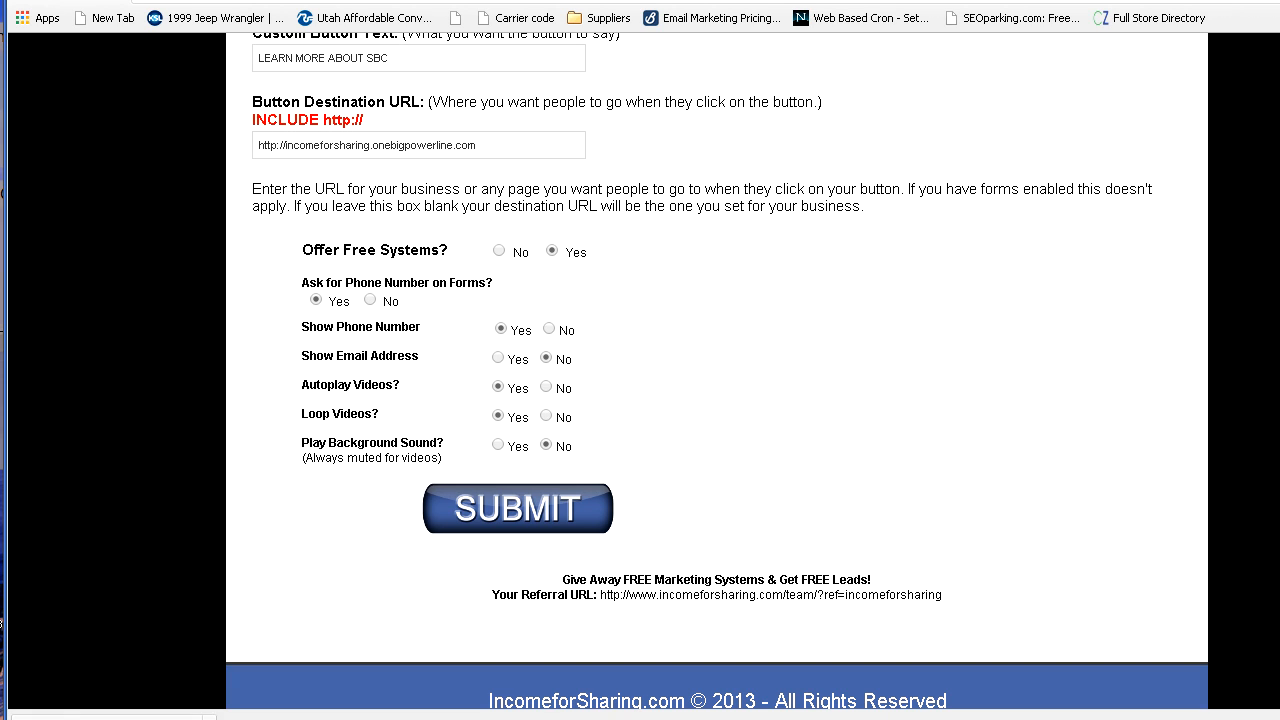
{"action": "left_click", "coordinate": [518, 508]}
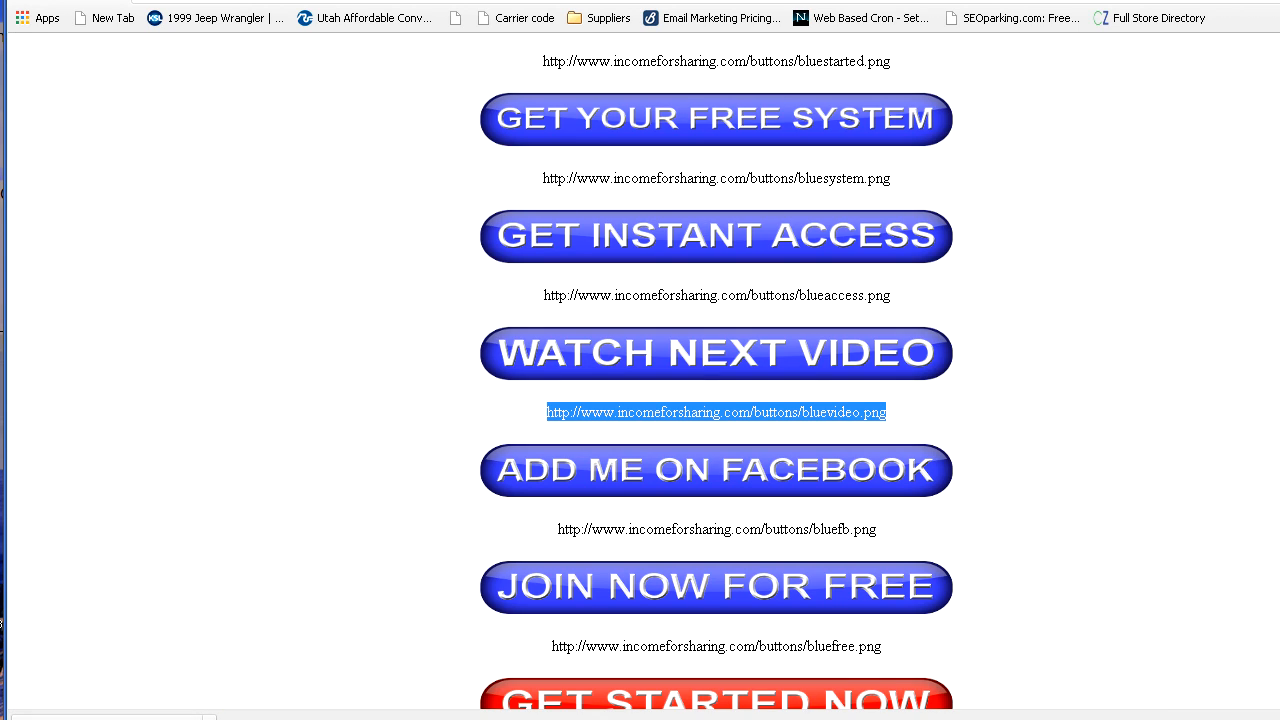
Open incomeforsharing.com/skinny and examine the live marketing page's banner, headings and custom button
{"action": "key", "text": "ctrl+Tab"}
{"action": "key", "text": "ctrl+Tab"}
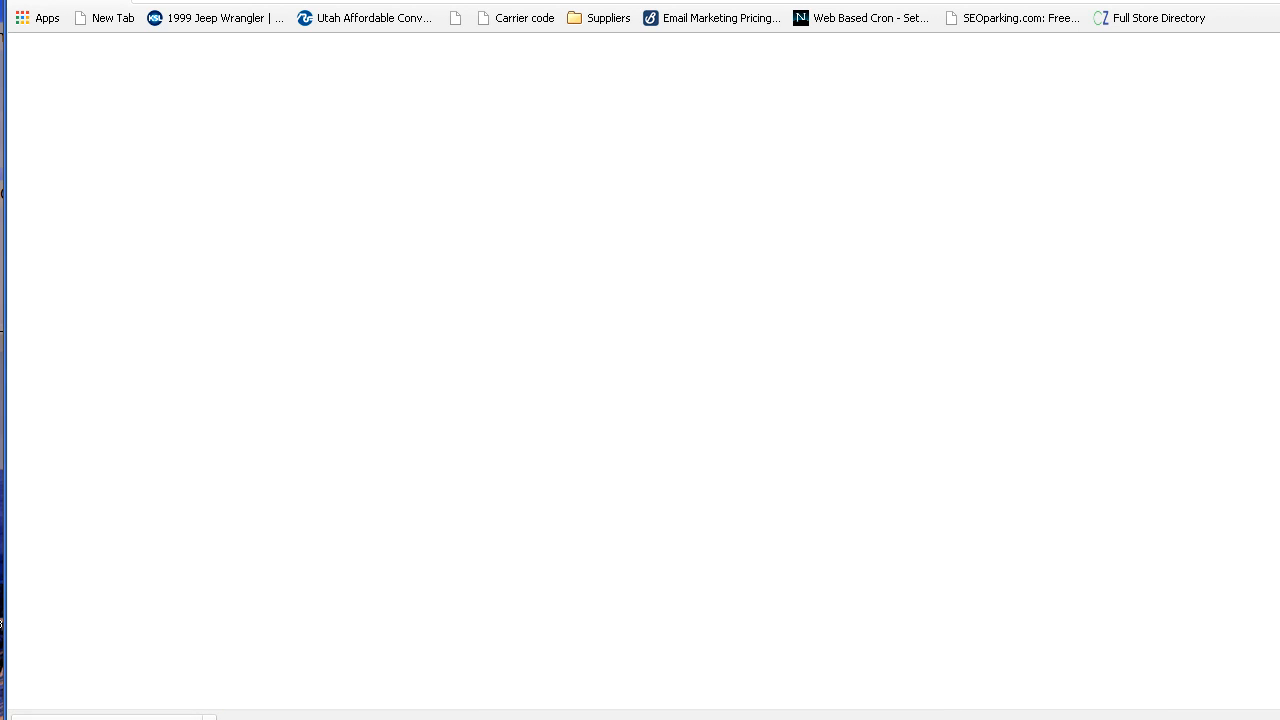
{"action": "key", "text": "alt+Tab"}
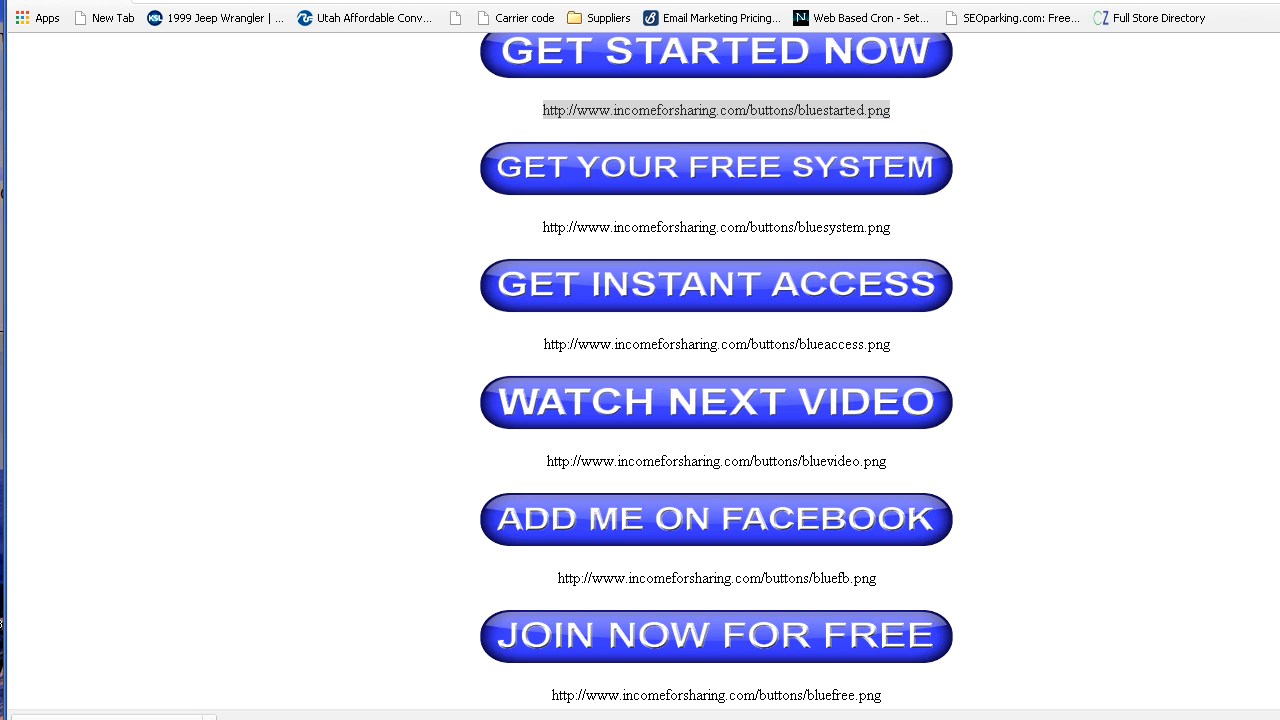
{"action": "type", "text": "incomefors"}
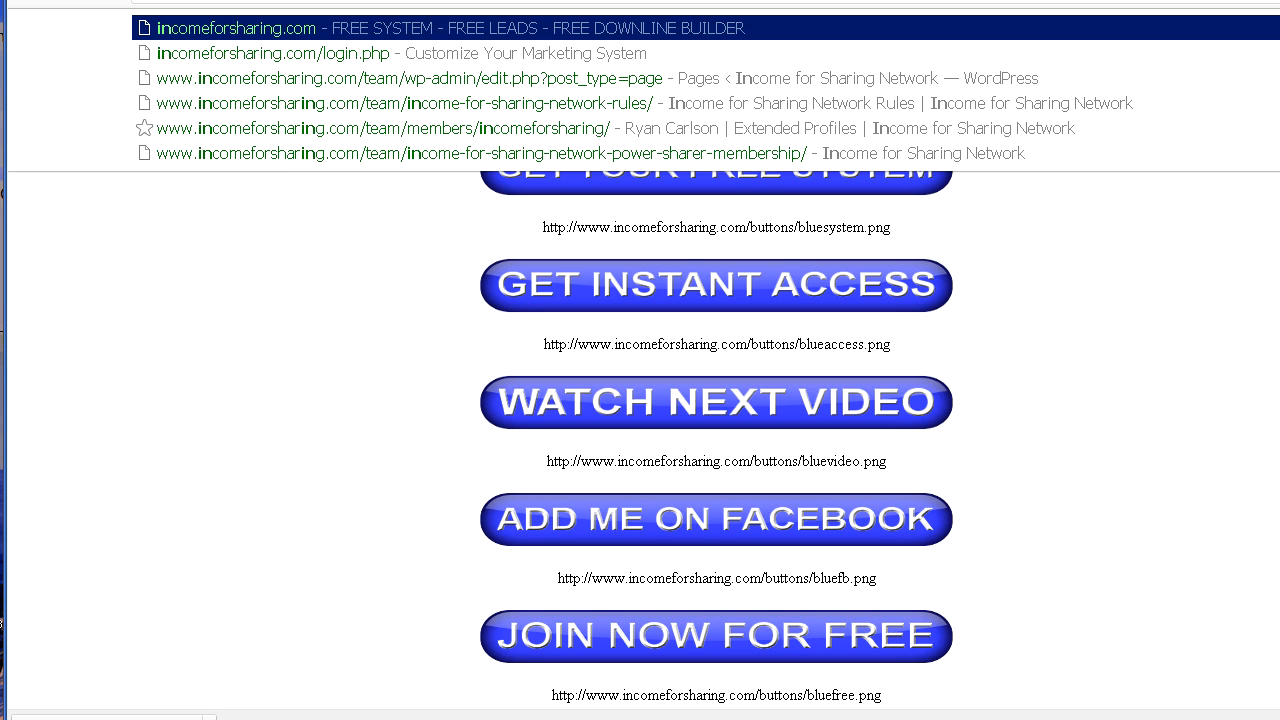
{"action": "type", "text": "haring.com/s"}
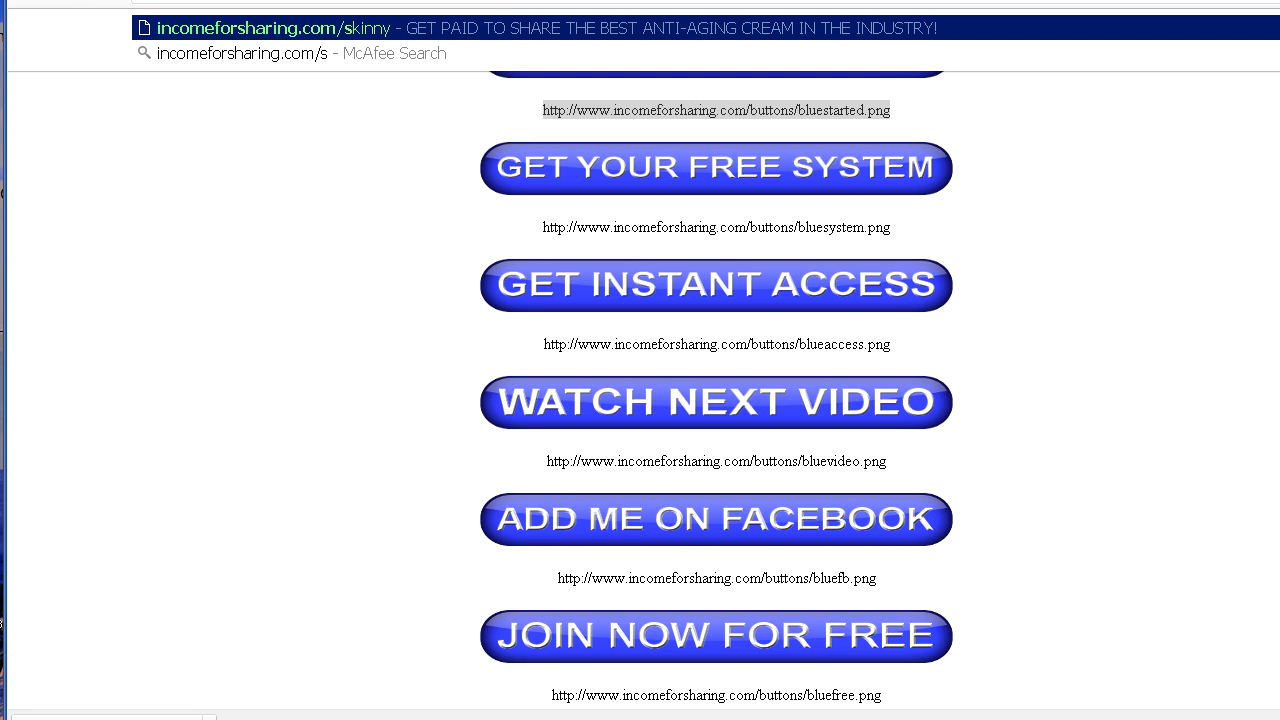
{"action": "key", "text": "Return"}
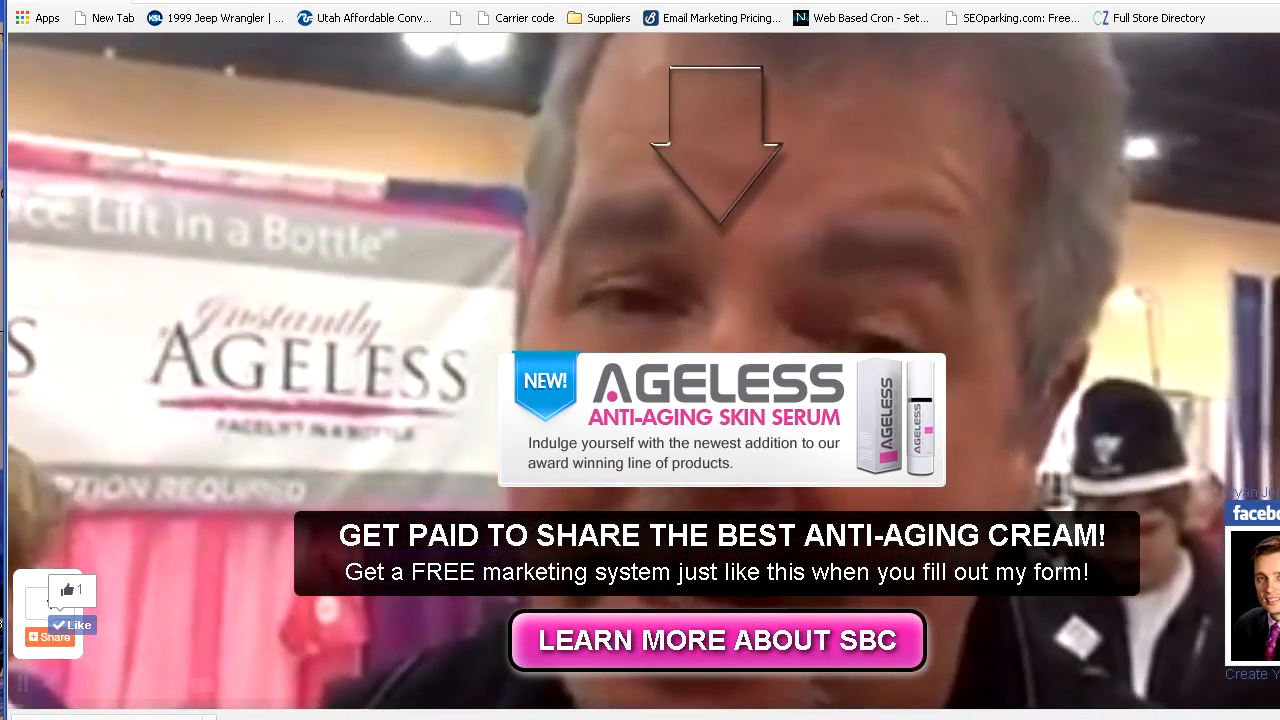
{"action": "triple_click", "coordinate": [716, 572]}
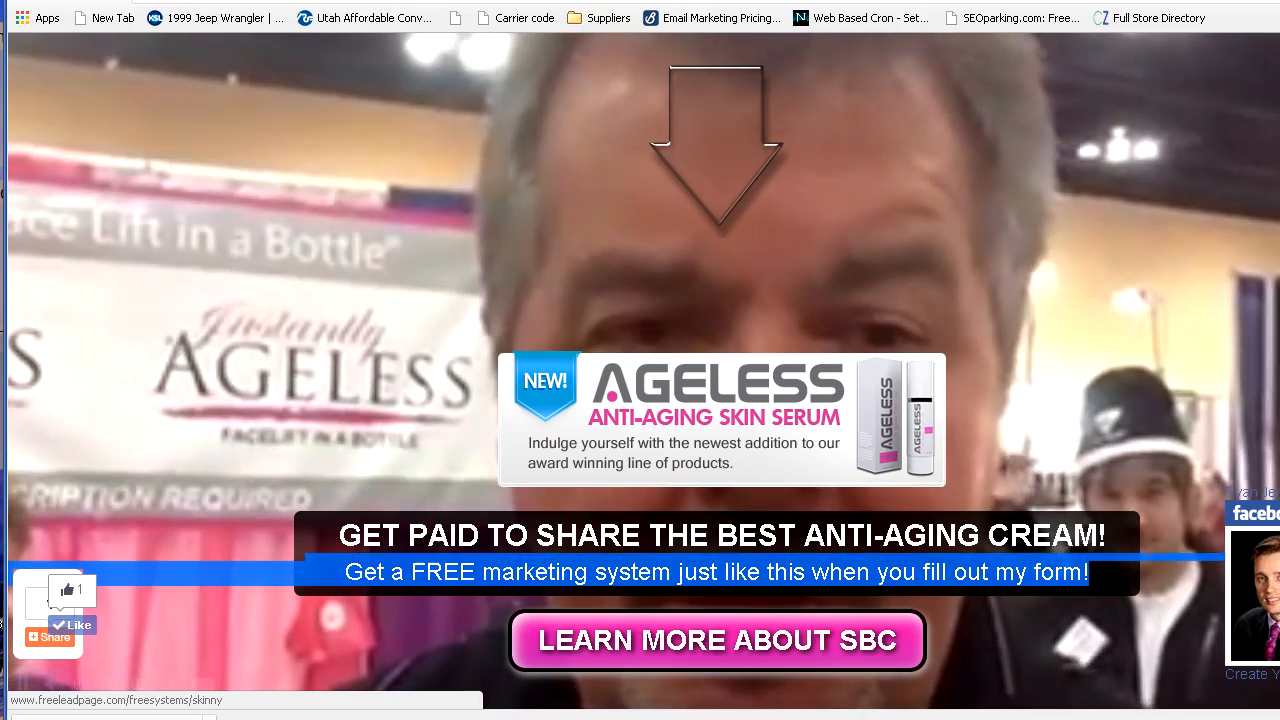
{"action": "left_click_drag", "start_coordinate": [345, 568], "coordinate": [427, 537]}
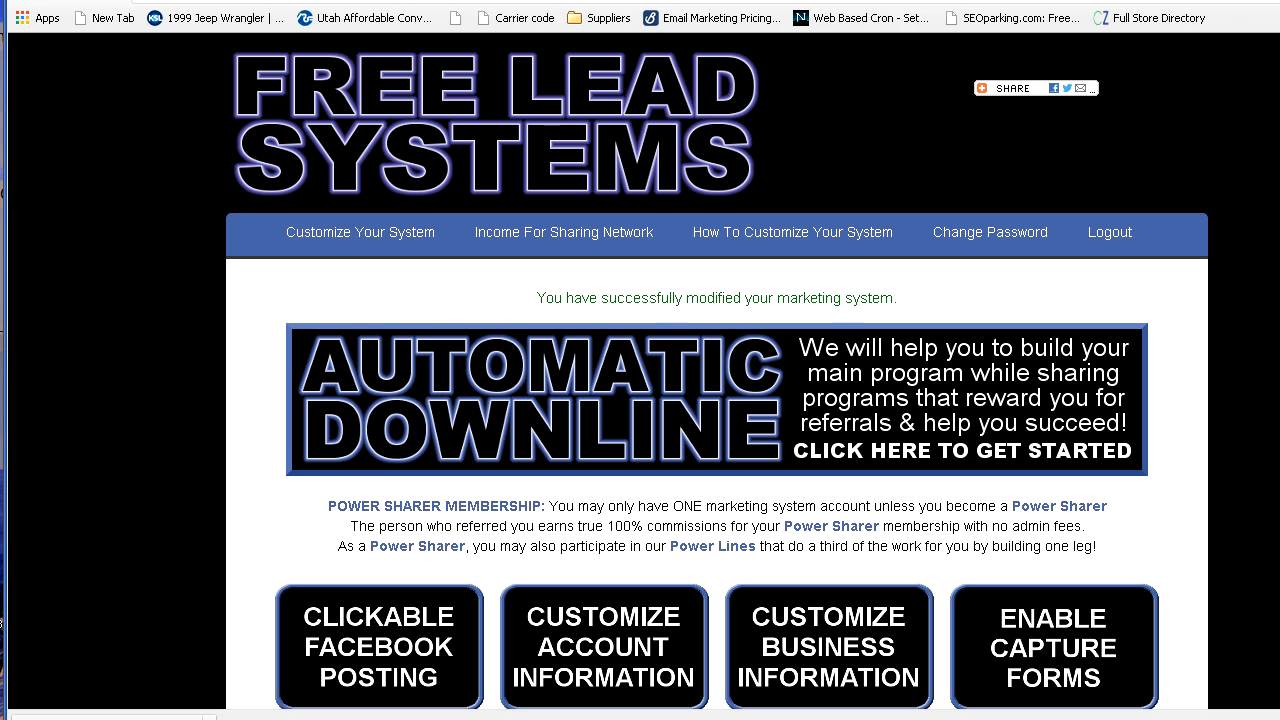
Return to the Customize Your System page and find the link for joining or visiting the Facebook group
{"action": "left_click", "coordinate": [360, 232]}
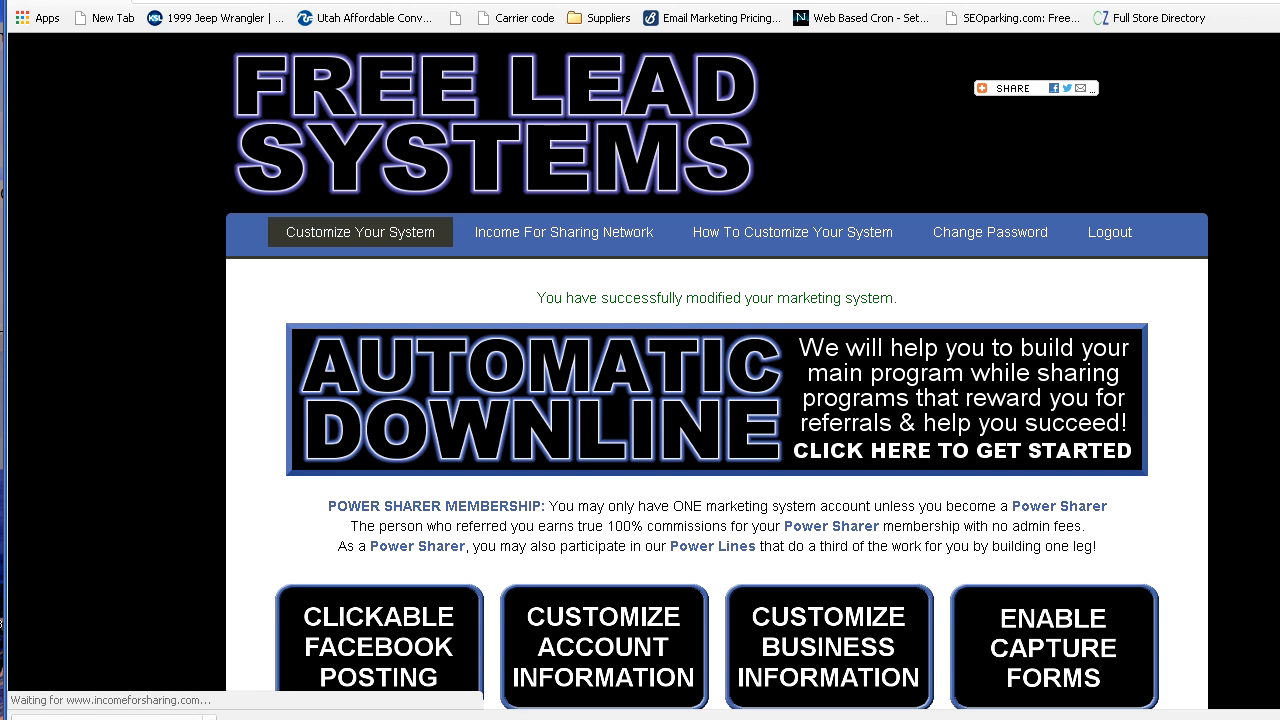
{"action": "scroll", "coordinate": [717, 370], "scroll_direction": "down", "scroll_amount": 5}
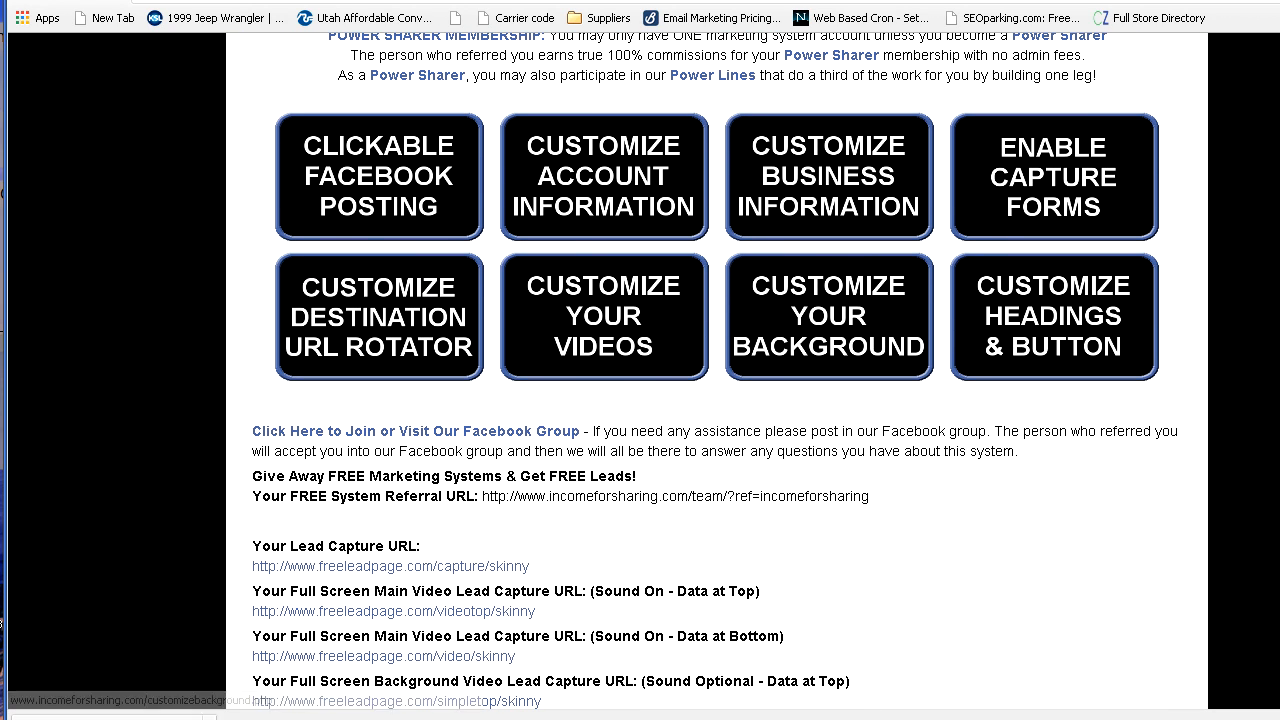
{"action": "left_click_drag", "start_coordinate": [252, 431], "coordinate": [580, 431]}
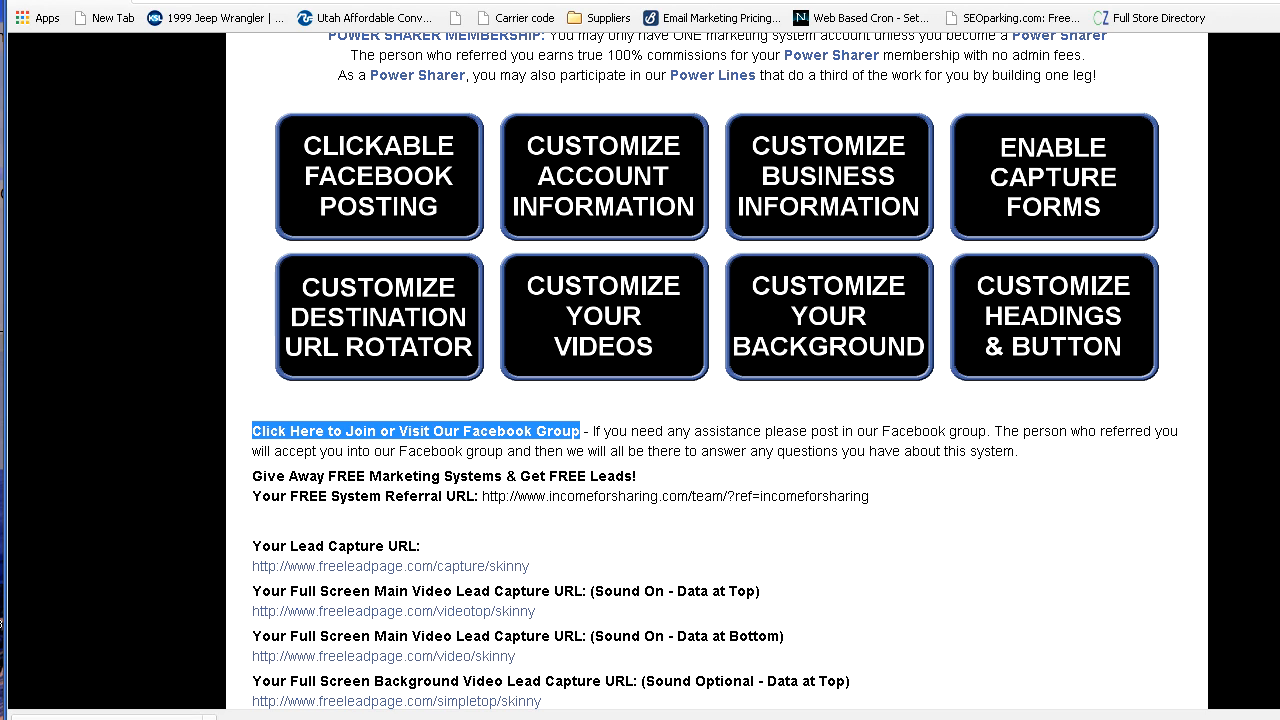
{"action": "left_click", "coordinate": [1247, 719]}
{"action": "left_click", "coordinate": [1215, 669]}
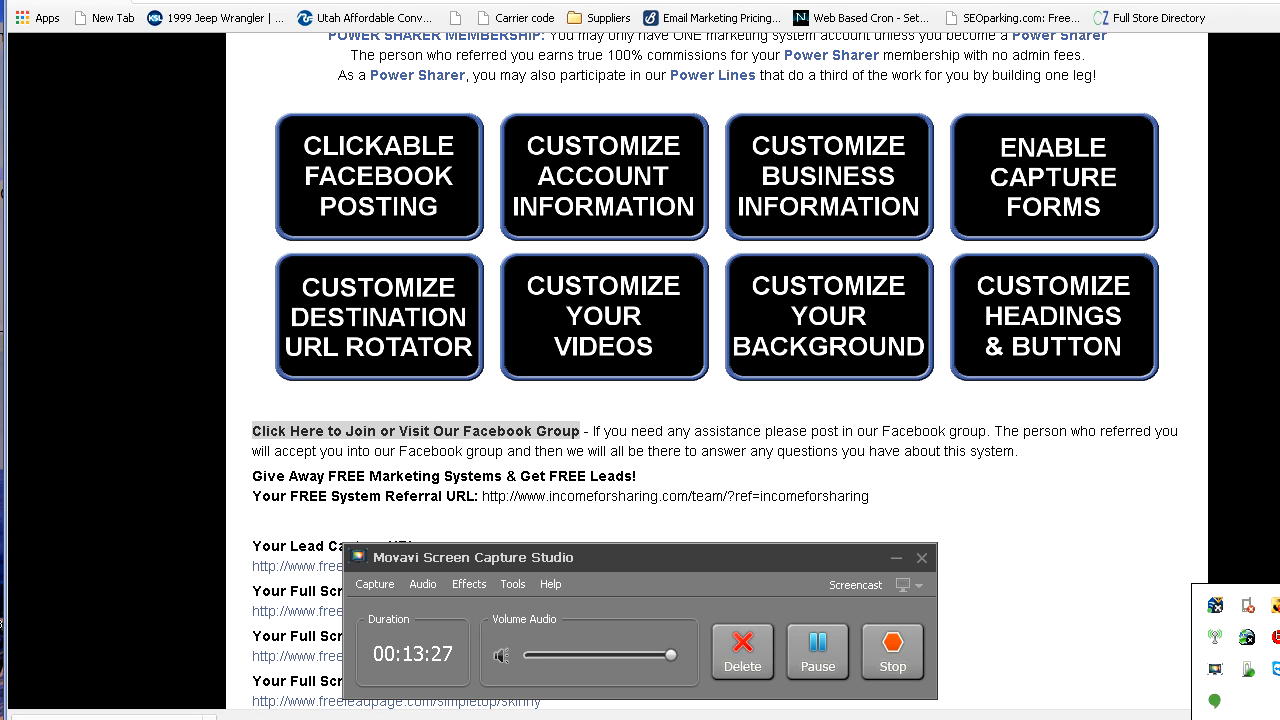